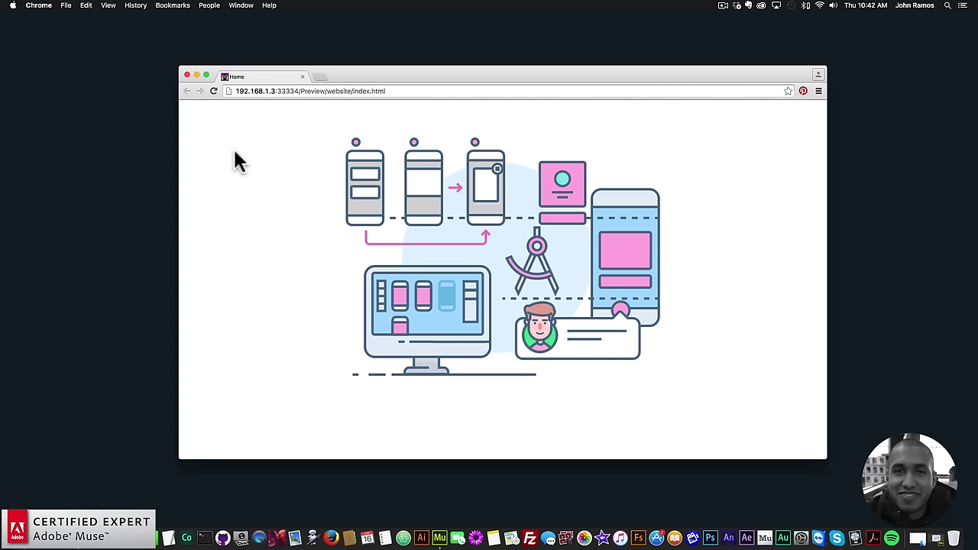
Step: Load museforyoushop.com in a new tab and follow the promo to the Big Cartel shop's Featured widgets
{"action": "left_click", "coordinate": [214, 91]}
{"action": "left_click", "coordinate": [320, 78]}
{"action": "type", "text": "museforyousho"}
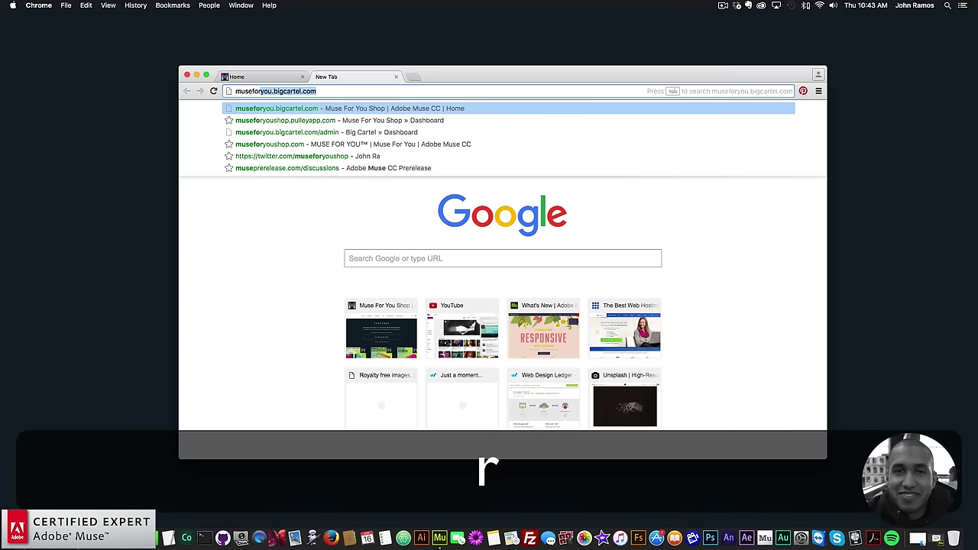
{"action": "type", "text": "p.c"}
{"action": "key", "text": "Return"}
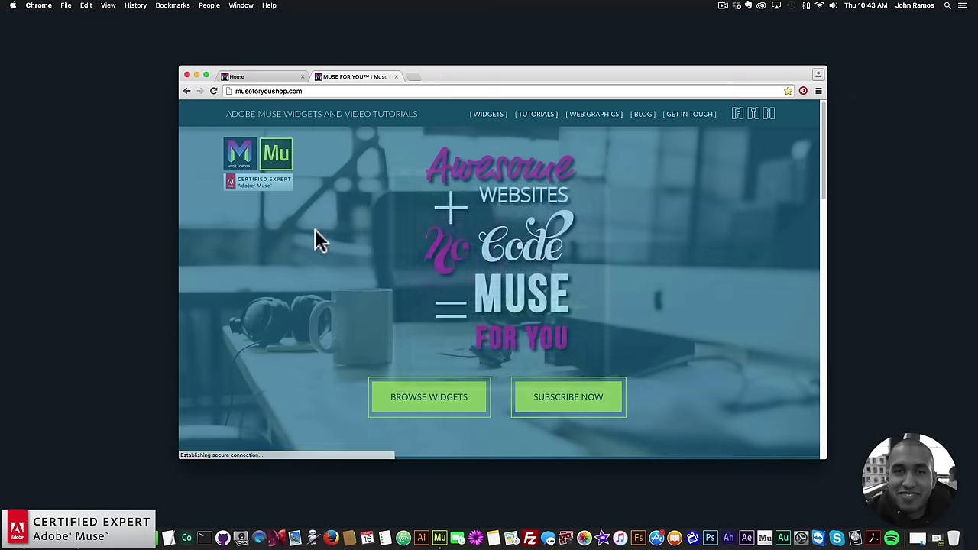
{"action": "left_click", "coordinate": [517, 273]}
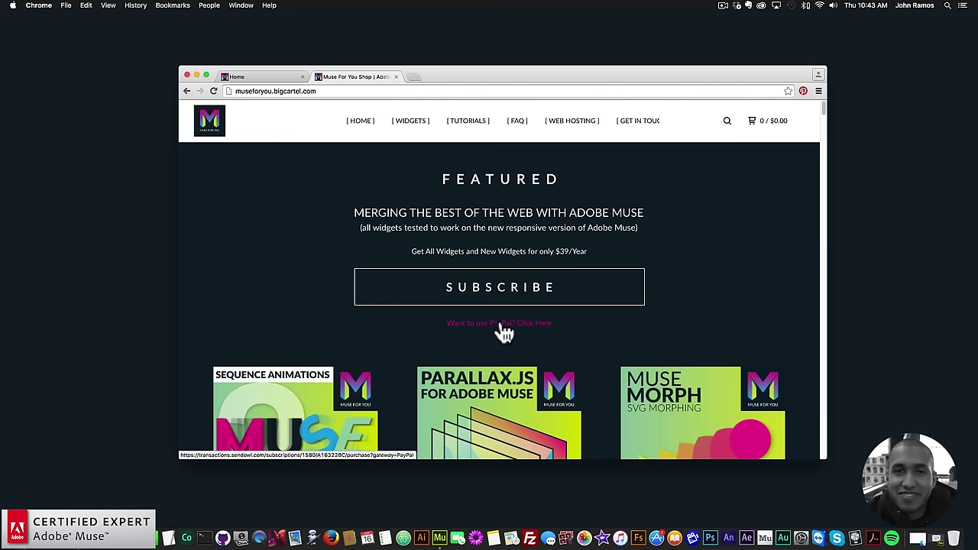
{"action": "scroll", "coordinate": [502, 328], "scroll_direction": "down", "scroll_amount": 2}
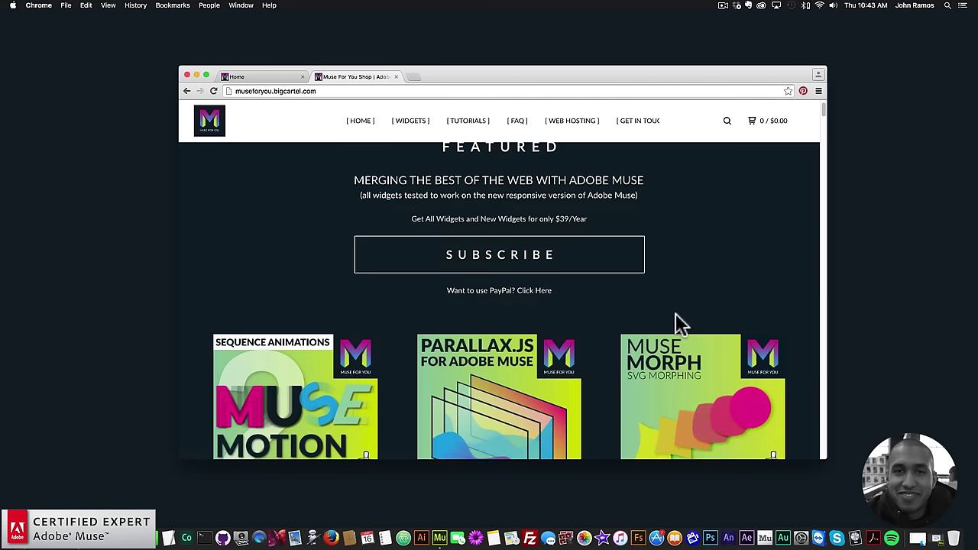
{"action": "scroll", "coordinate": [687, 329], "scroll_direction": "down", "scroll_amount": 4}
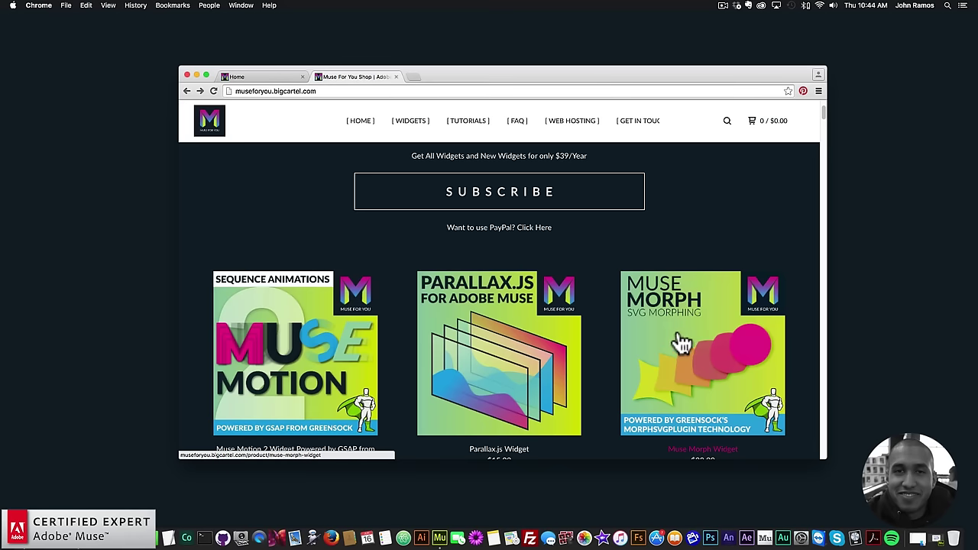
Step: Open the Muse Motion 2 Widget product page and scroll through its features list and changelog
{"action": "left_click", "coordinate": [294, 344]}
{"action": "scroll", "coordinate": [524, 286], "scroll_direction": "down", "scroll_amount": 3}
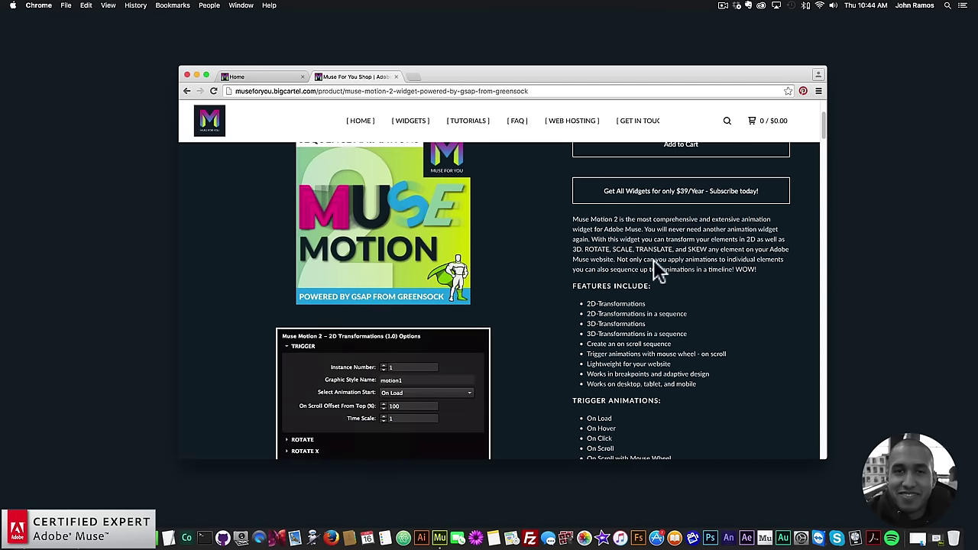
{"action": "scroll", "coordinate": [649, 267], "scroll_direction": "down", "scroll_amount": 1}
{"action": "scroll", "coordinate": [638, 260], "scroll_direction": "up", "scroll_amount": 3}
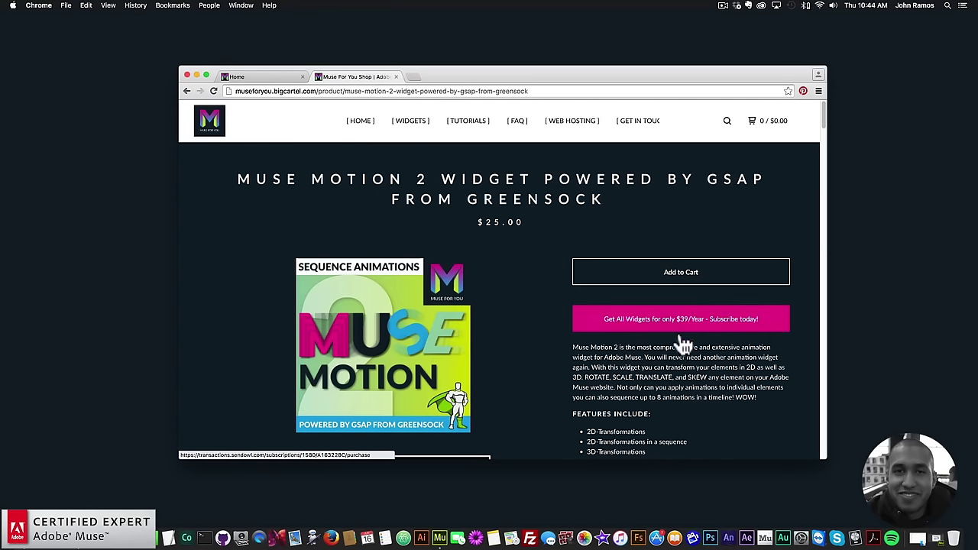
{"action": "scroll", "coordinate": [648, 321], "scroll_direction": "down", "scroll_amount": 4}
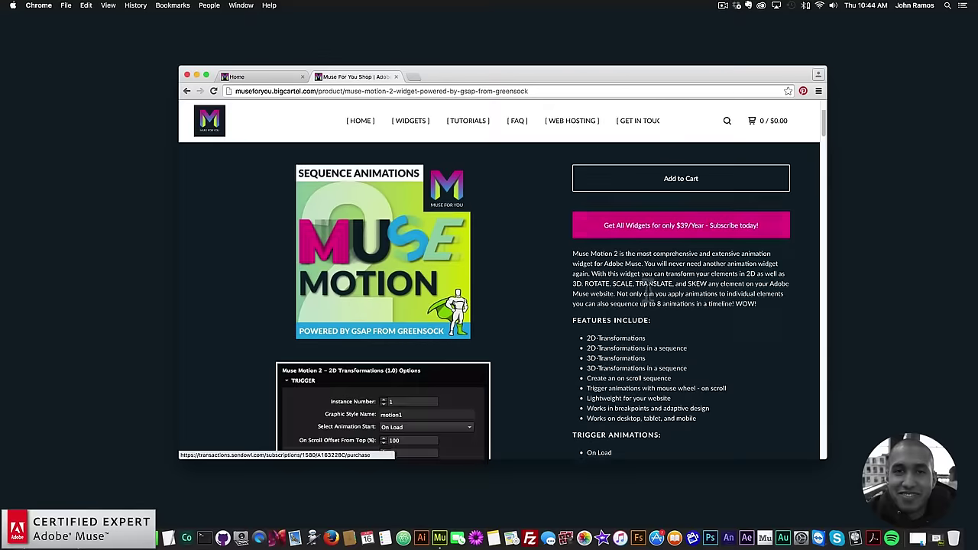
{"action": "scroll", "coordinate": [645, 273], "scroll_direction": "down", "scroll_amount": 10}
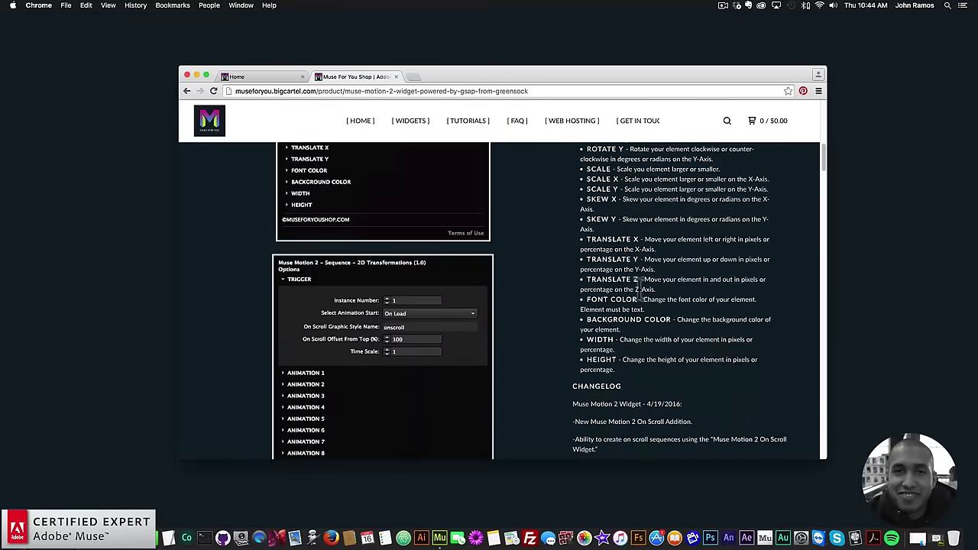
{"action": "scroll", "coordinate": [638, 284], "scroll_direction": "down", "scroll_amount": 5}
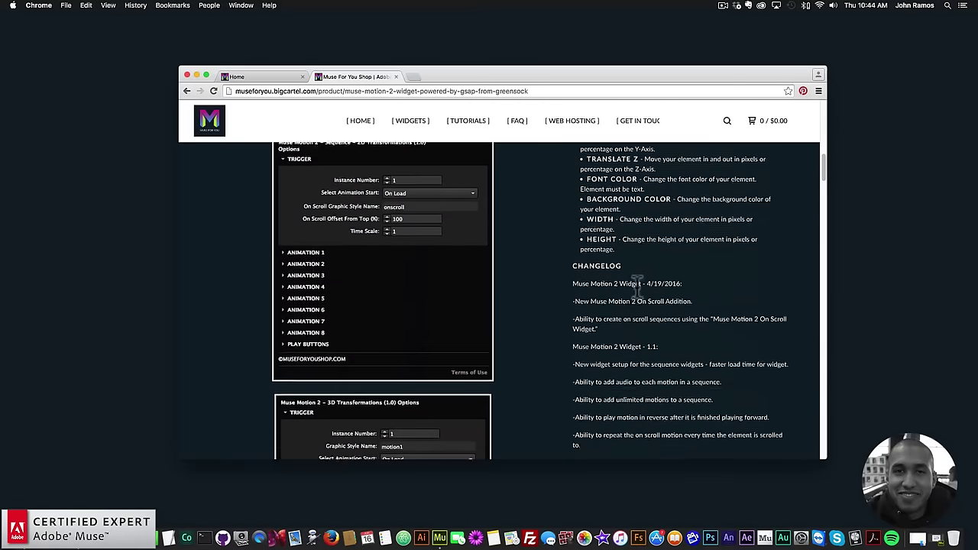
{"action": "scroll", "coordinate": [638, 289], "scroll_direction": "down", "scroll_amount": 1}
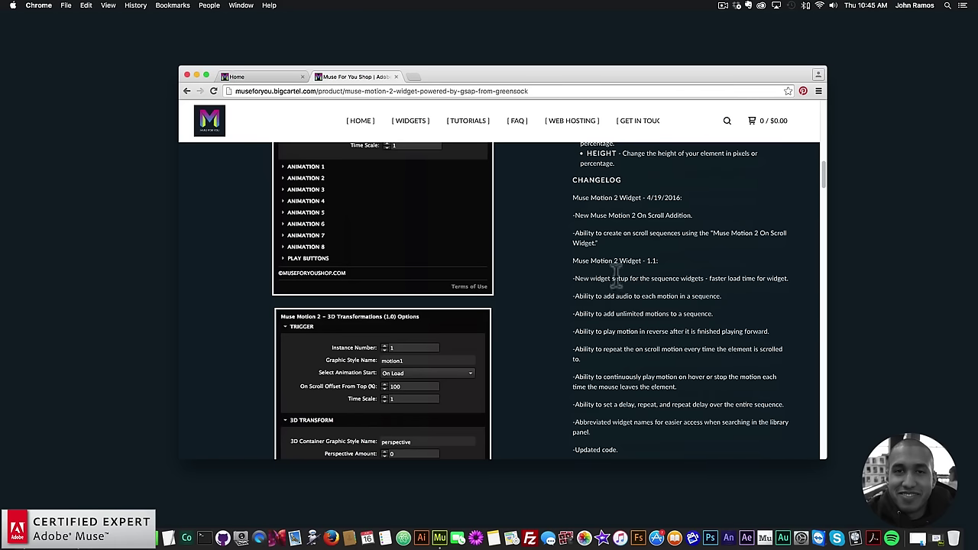
{"action": "scroll", "coordinate": [610, 278], "scroll_direction": "down", "scroll_amount": 1}
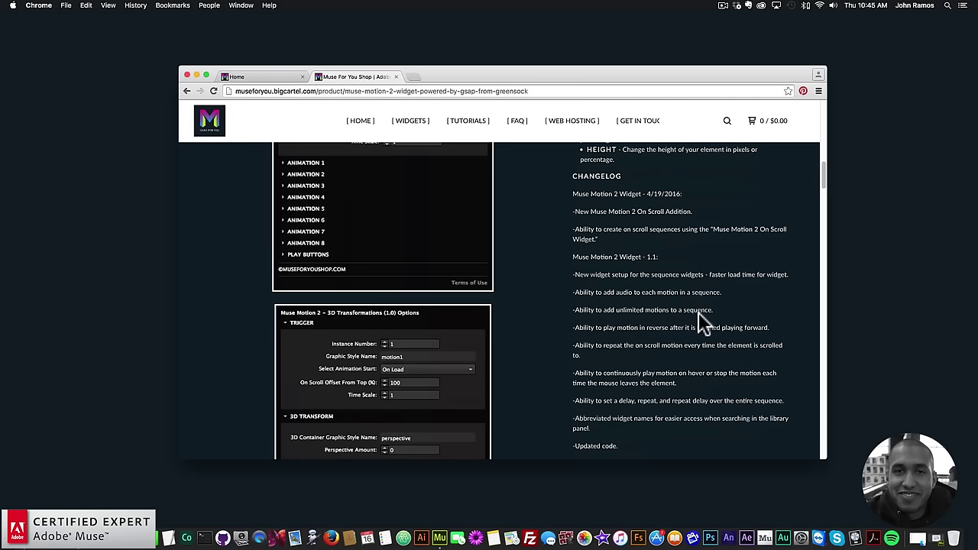
{"action": "scroll", "coordinate": [698, 312], "scroll_direction": "down", "scroll_amount": 1}
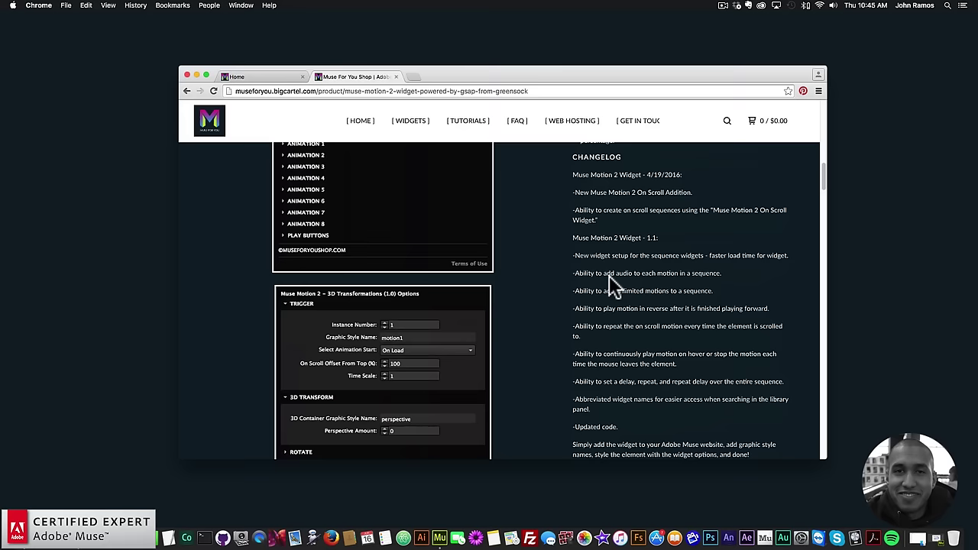
{"action": "scroll", "coordinate": [528, 291], "scroll_direction": "up", "scroll_amount": 5}
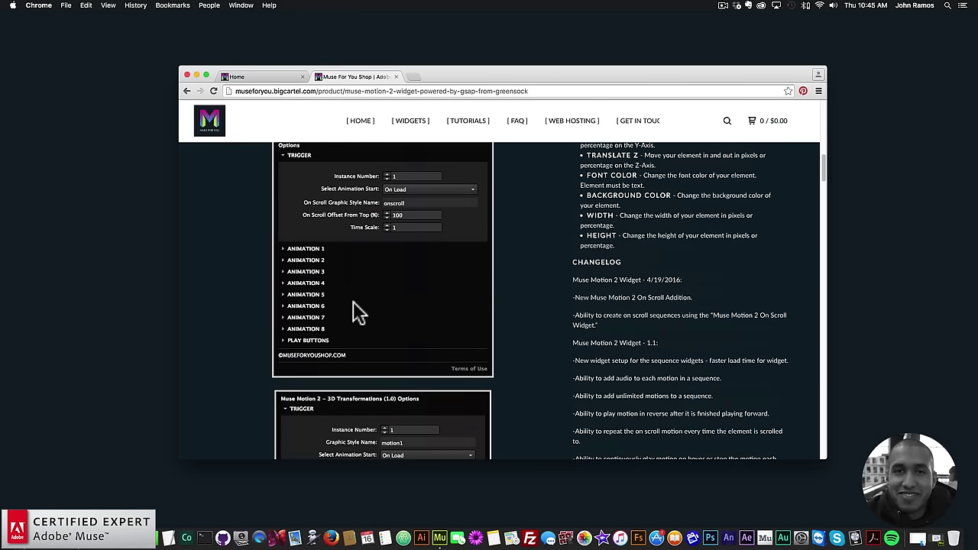
Step: Scroll the Muse Motion 2 changelog down to the Preview buttons, then return to Adobe Muse
{"action": "scroll", "coordinate": [336, 275], "scroll_direction": "down", "scroll_amount": 1}
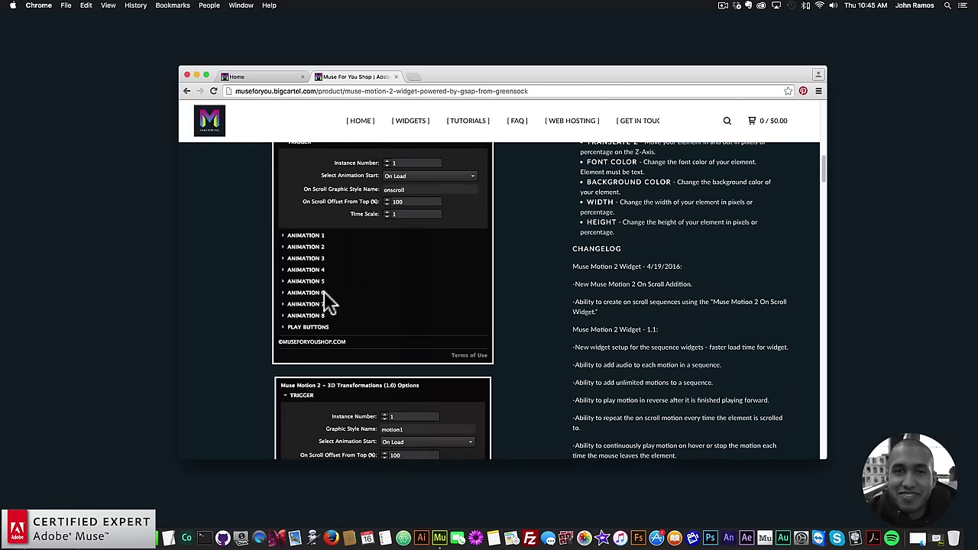
{"action": "scroll", "coordinate": [413, 321], "scroll_direction": "down", "scroll_amount": 3}
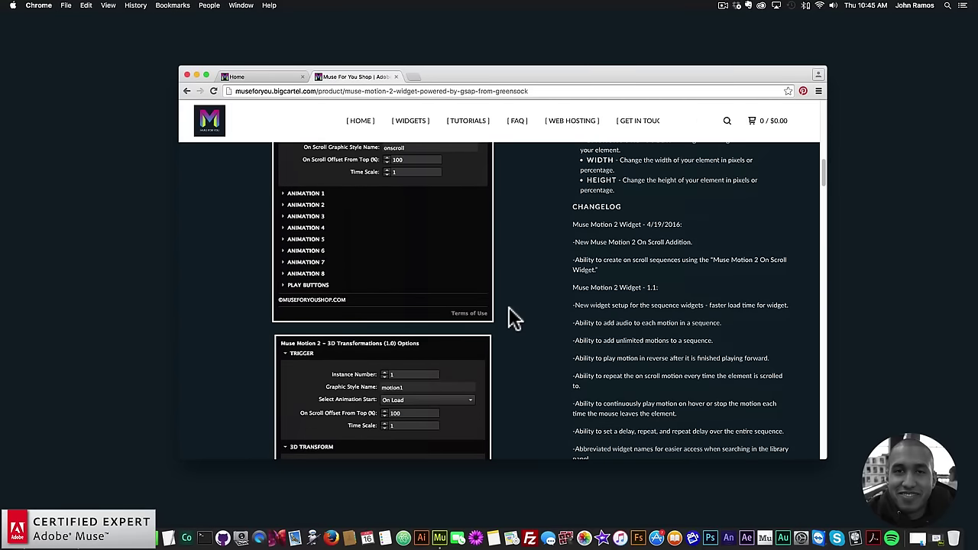
{"action": "scroll", "coordinate": [535, 321], "scroll_direction": "down", "scroll_amount": 3}
{"action": "scroll", "coordinate": [659, 313], "scroll_direction": "down", "scroll_amount": 3}
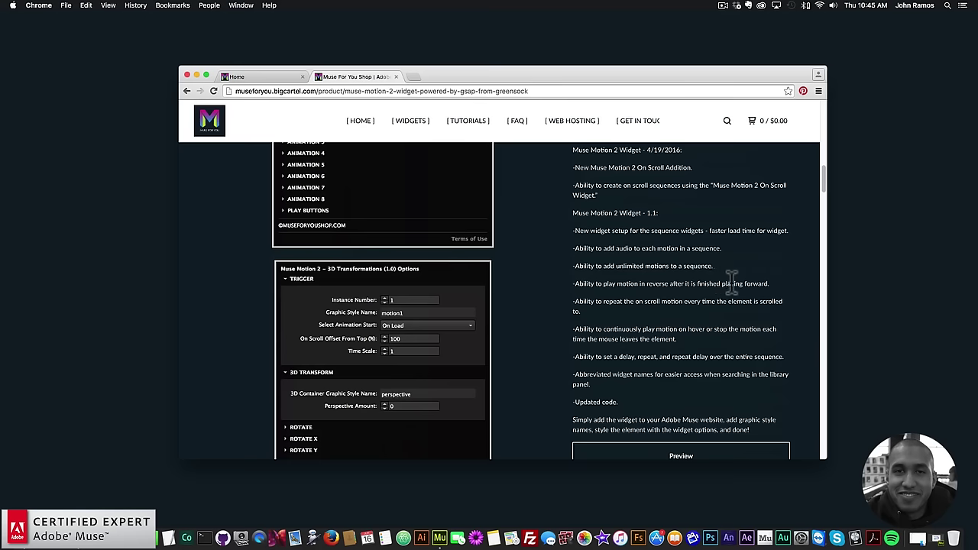
{"action": "scroll", "coordinate": [664, 298], "scroll_direction": "down", "scroll_amount": 1}
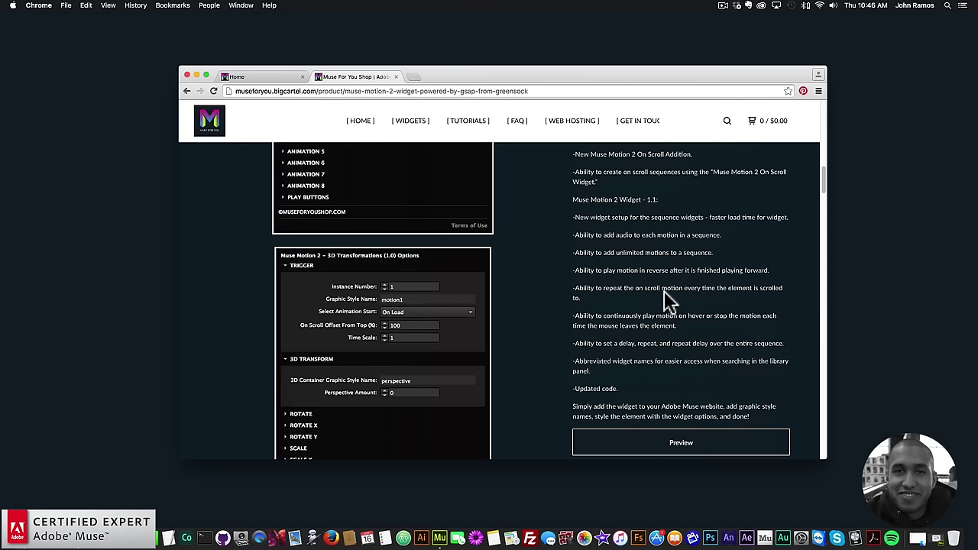
{"action": "scroll", "coordinate": [664, 291], "scroll_direction": "down", "scroll_amount": 2}
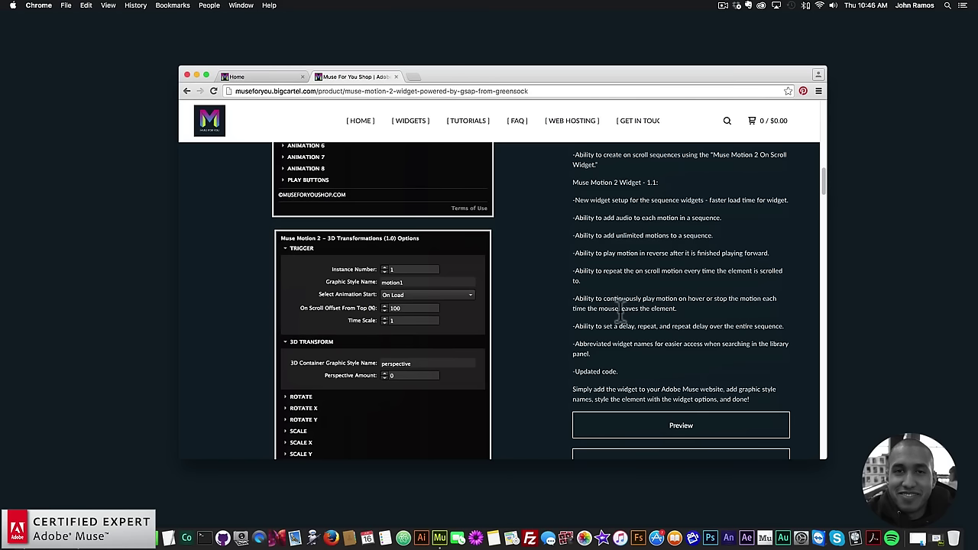
{"action": "scroll", "coordinate": [620, 310], "scroll_direction": "down", "scroll_amount": 1}
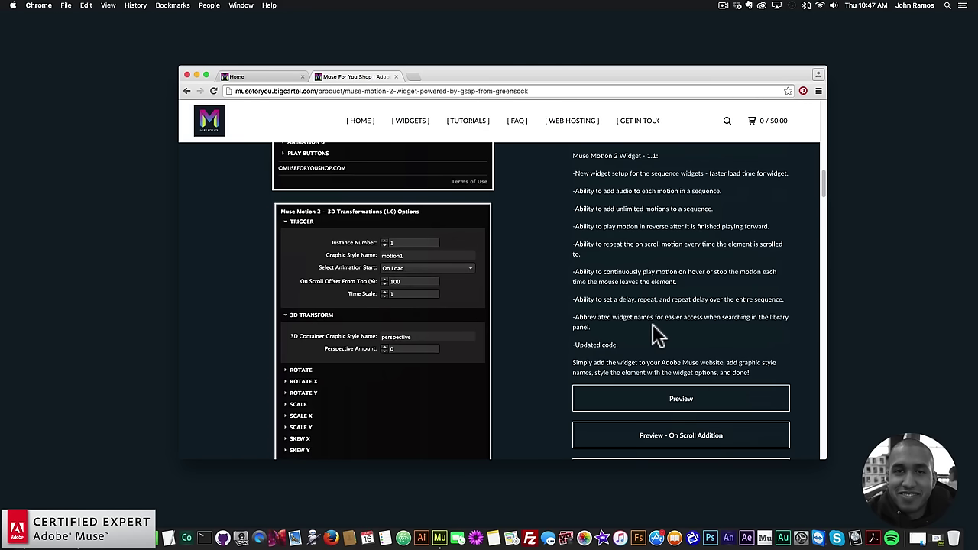
{"action": "scroll", "coordinate": [659, 324], "scroll_direction": "down", "scroll_amount": 1}
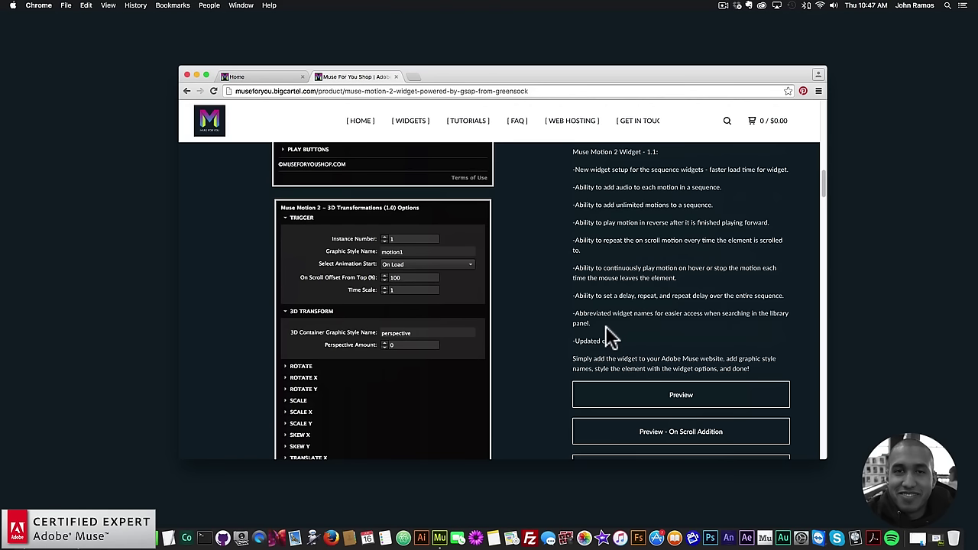
{"action": "scroll", "coordinate": [611, 340], "scroll_direction": "up", "scroll_amount": 1}
{"action": "scroll", "coordinate": [611, 336], "scroll_direction": "up", "scroll_amount": 1}
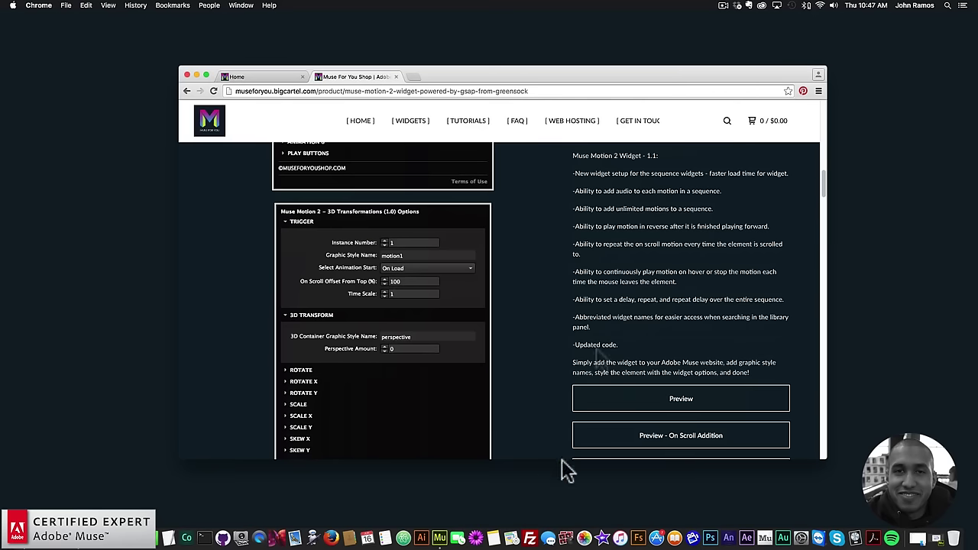
{"action": "left_click", "coordinate": [440, 537]}
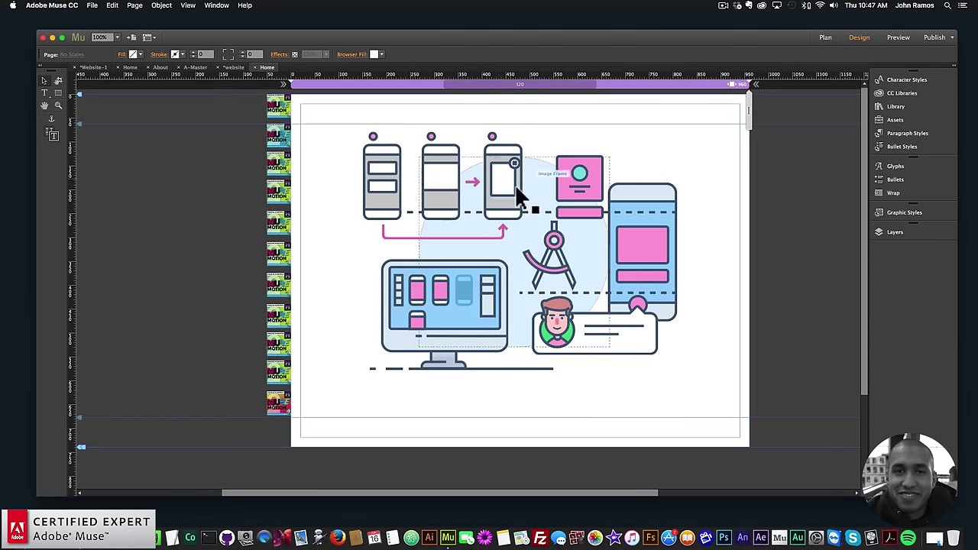
Step: Create a new fluid-width site with 960 max page width and open its blank Home page
{"action": "left_click", "coordinate": [92, 6]}
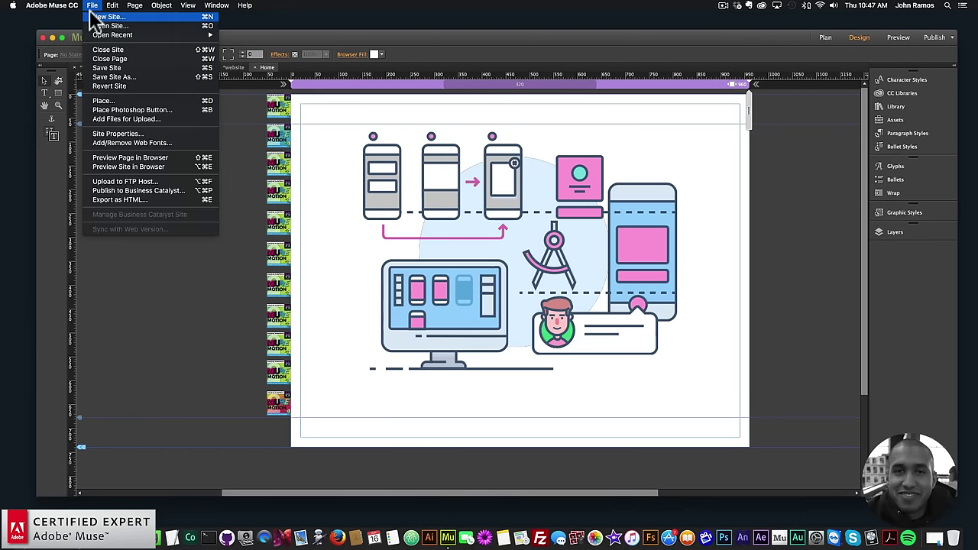
{"action": "left_click", "coordinate": [92, 16]}
{"action": "left_click", "coordinate": [546, 284]}
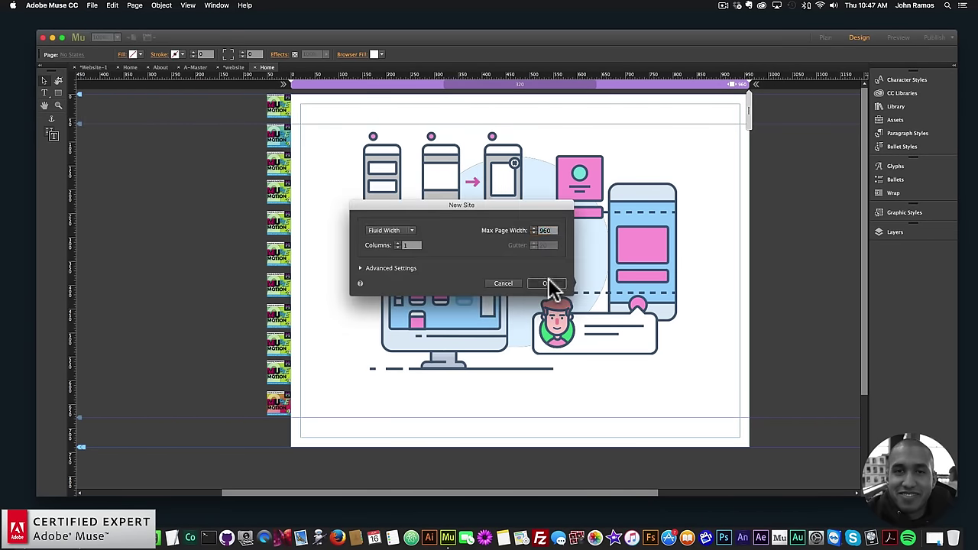
{"action": "double_click", "coordinate": [104, 111]}
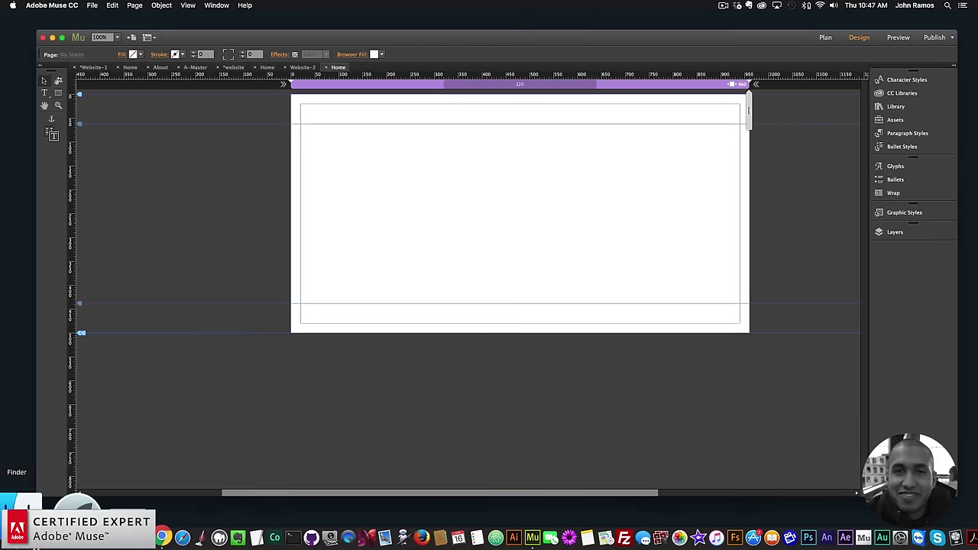
{"action": "left_click", "coordinate": [23, 537]}
Step: Open AdobeStock_103706906.ai from the images folder in Adobe Illustrator CC
{"action": "left_click", "coordinate": [407, 159]}
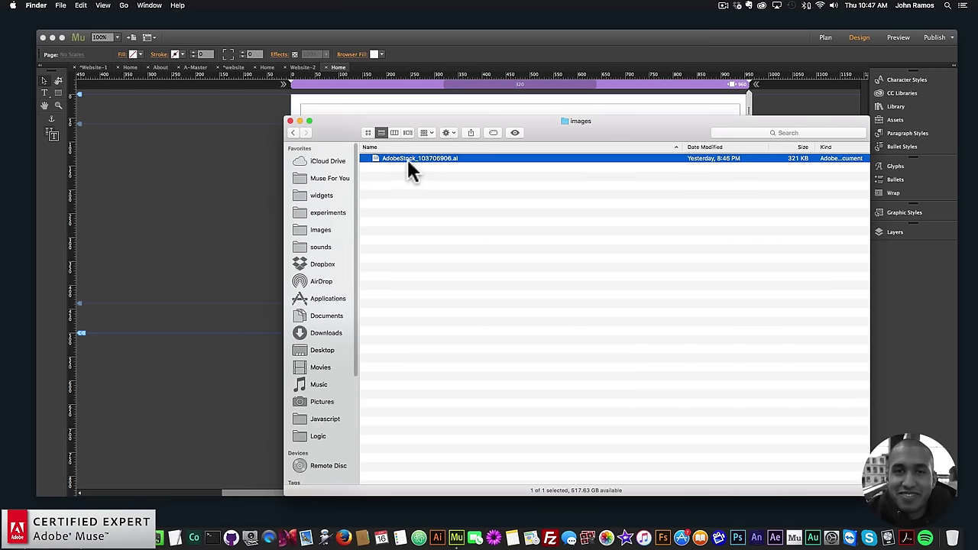
{"action": "right_click", "coordinate": [402, 156]}
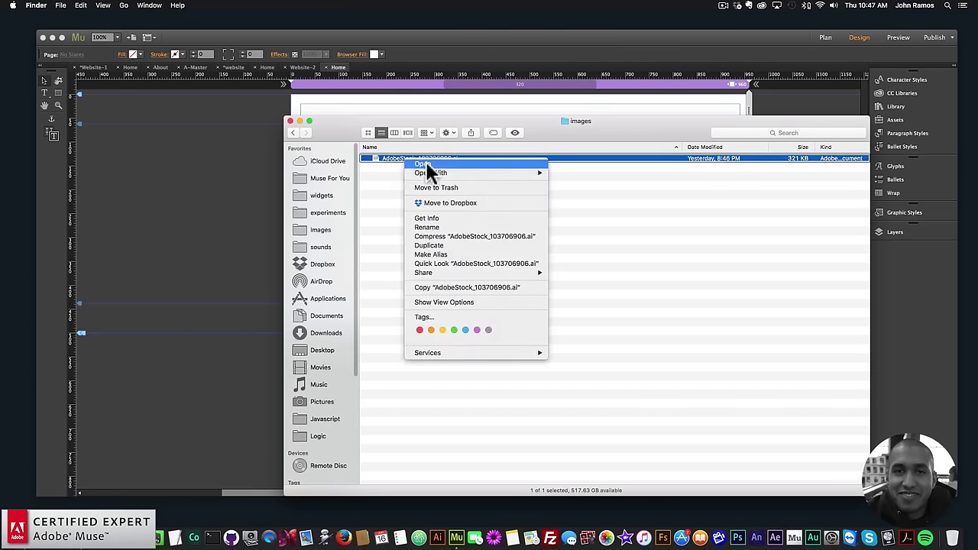
{"action": "mouse_move", "coordinate": [465, 173]}
{"action": "left_click", "coordinate": [605, 174]}
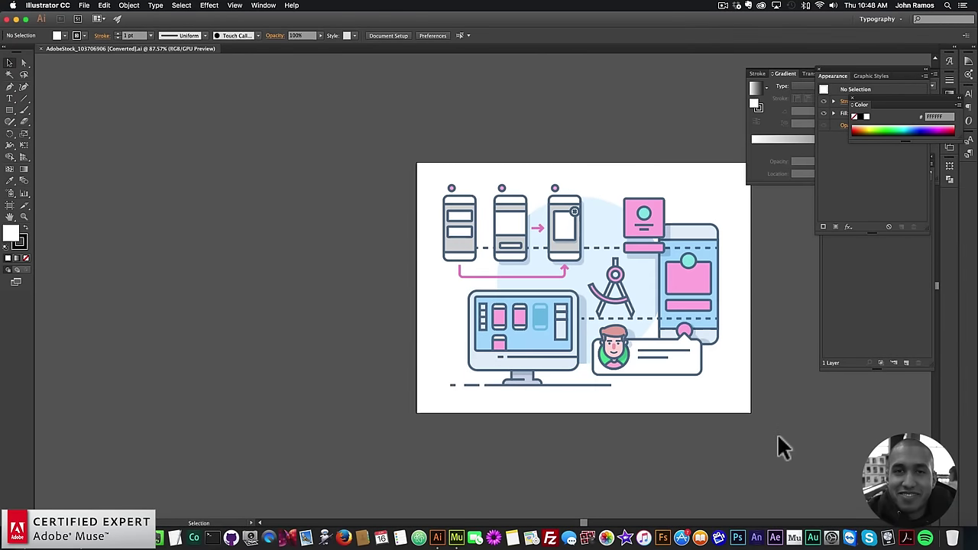
Step: Select all of the stock illustration artwork in Illustrator and copy it
{"action": "key", "text": "super+a"}
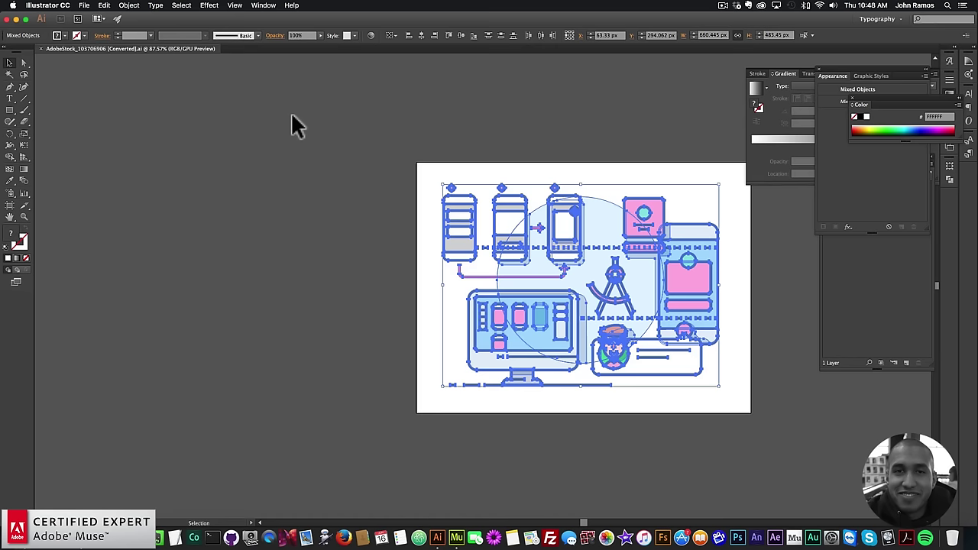
{"action": "key", "text": "super+c"}
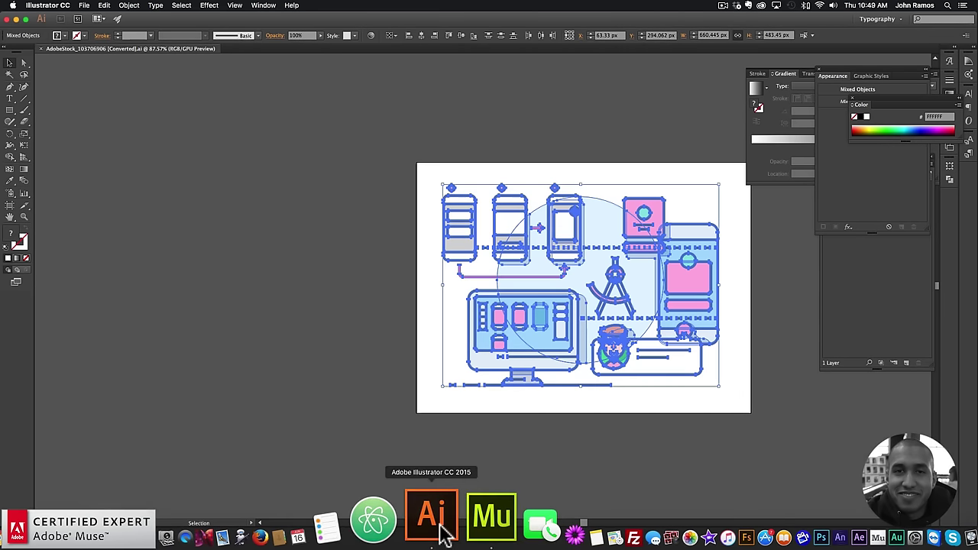
{"action": "key", "text": "super+c"}
Step: Paste the illustration onto the Muse Home page and drag it left past the page's left edge
{"action": "left_click", "coordinate": [452, 519]}
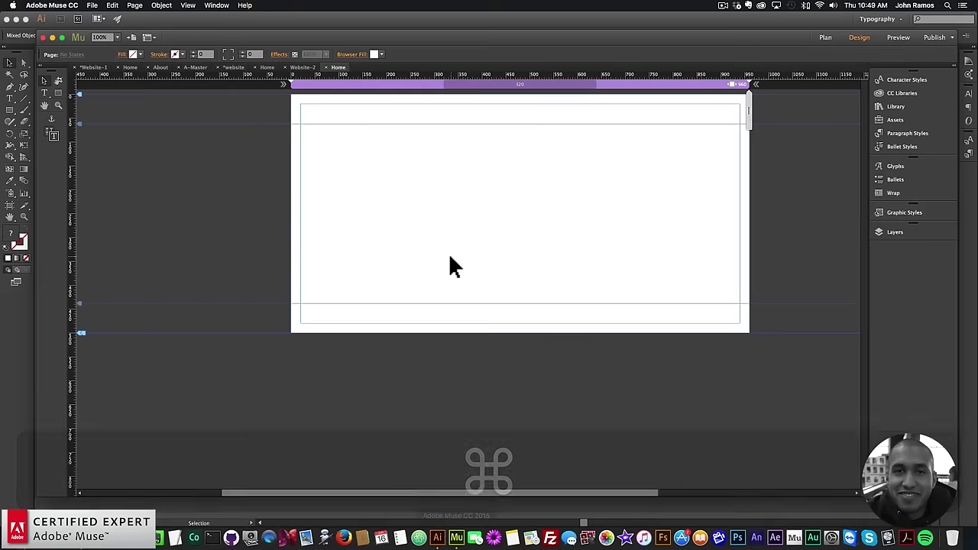
{"action": "key", "text": "super+v"}
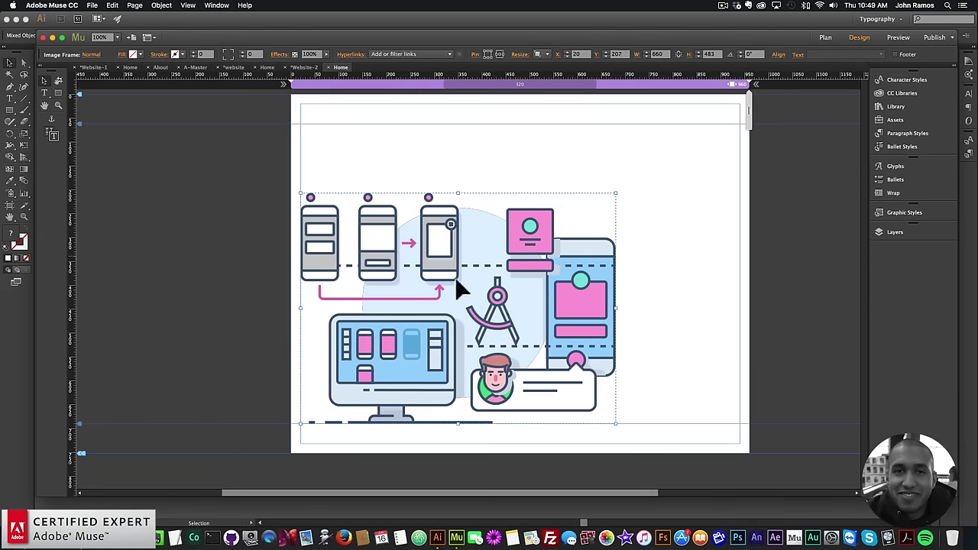
{"action": "left_click_drag", "start_coordinate": [518, 275], "coordinate": [476, 306]}
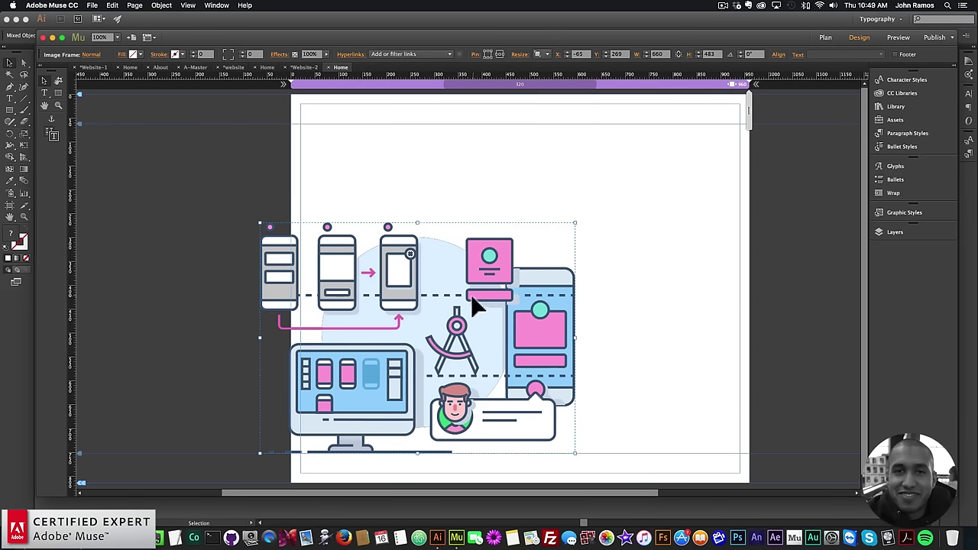
{"action": "left_click_drag", "start_coordinate": [474, 304], "coordinate": [294, 319]}
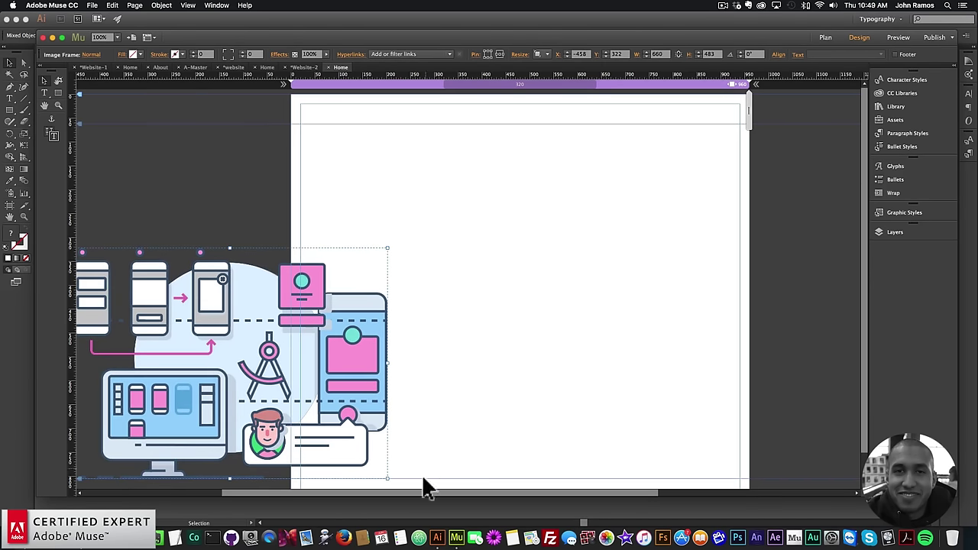
{"action": "left_click", "coordinate": [437, 535]}
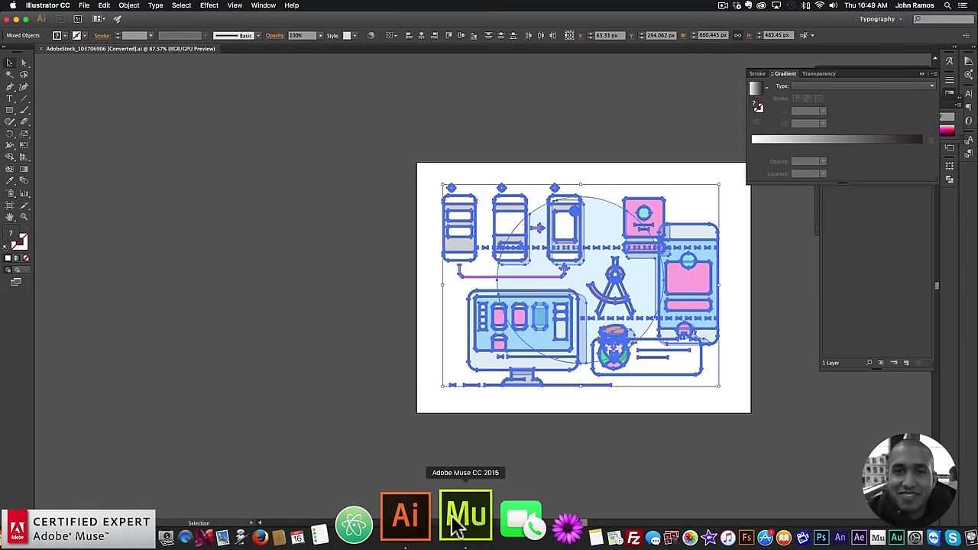
Step: Select the top, middle and bottom dashed lines in Illustrator, copy them, and paste into Muse
{"action": "left_click", "coordinate": [514, 128]}
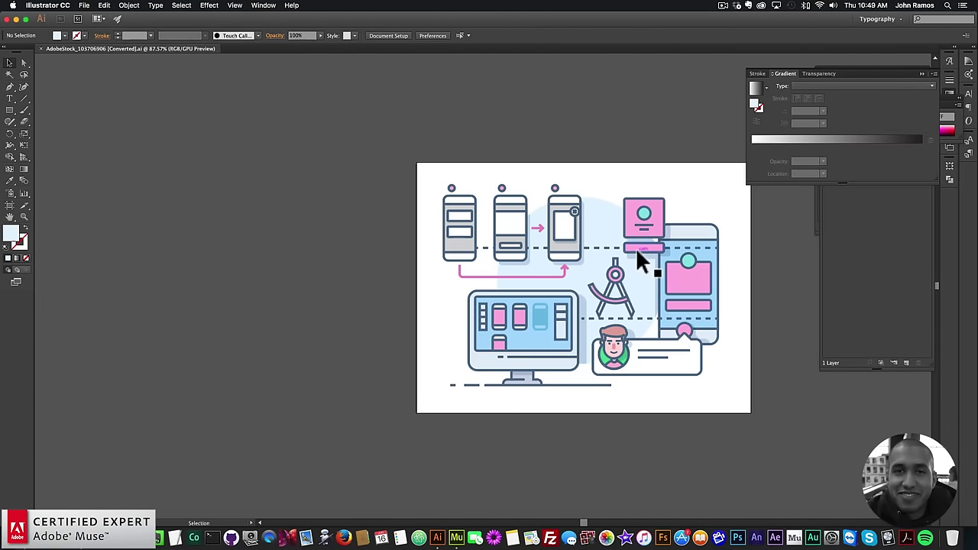
{"action": "left_click", "coordinate": [699, 245]}
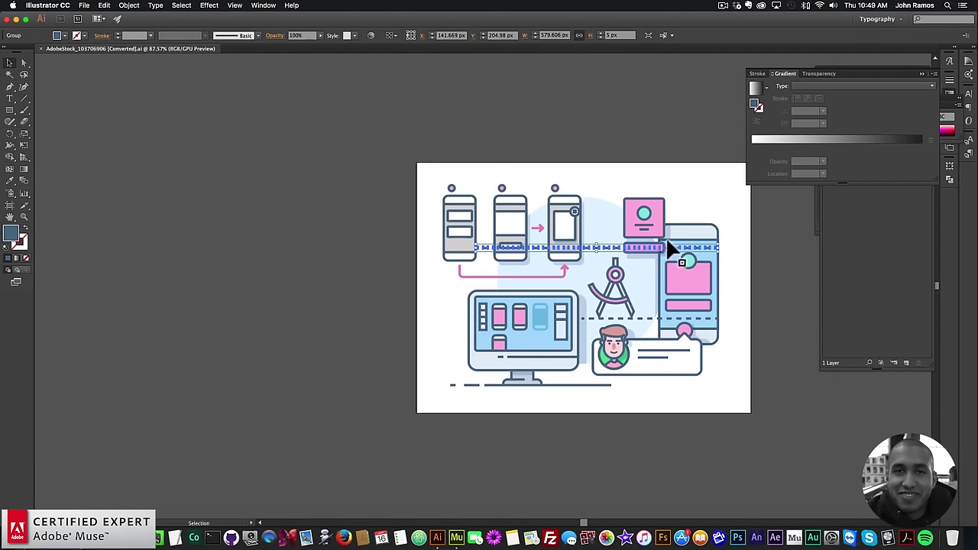
{"action": "left_click", "coordinate": [614, 220]}
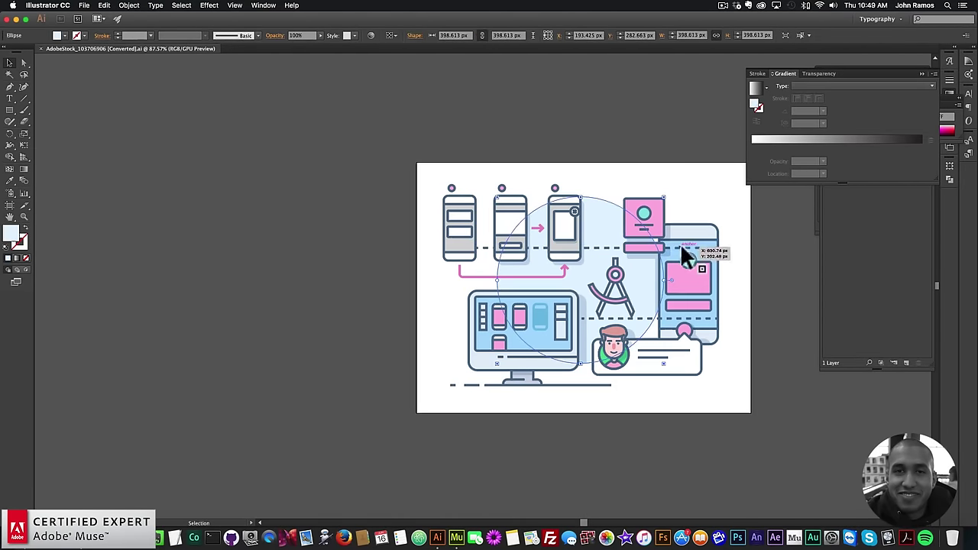
{"action": "left_click", "coordinate": [616, 220], "text": "shift"}
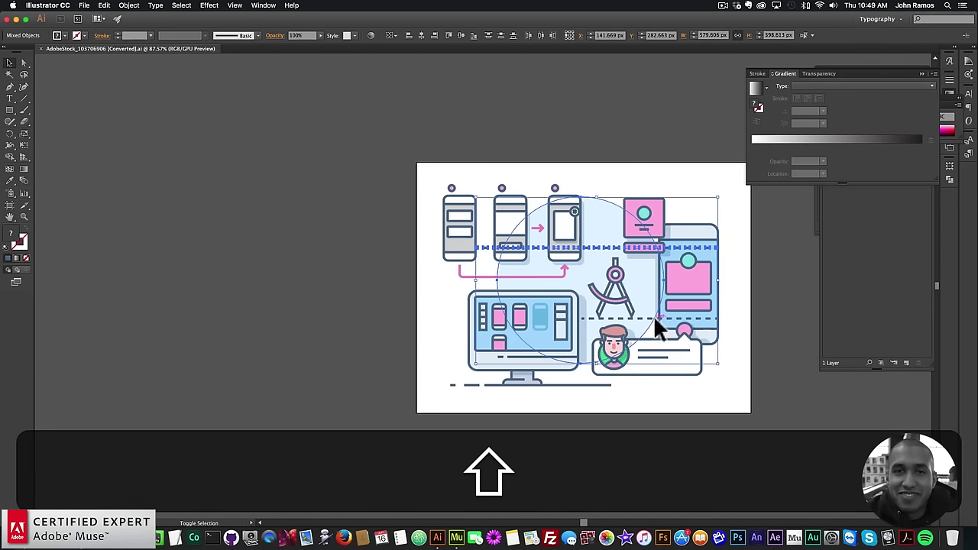
{"action": "left_click", "coordinate": [682, 249]}
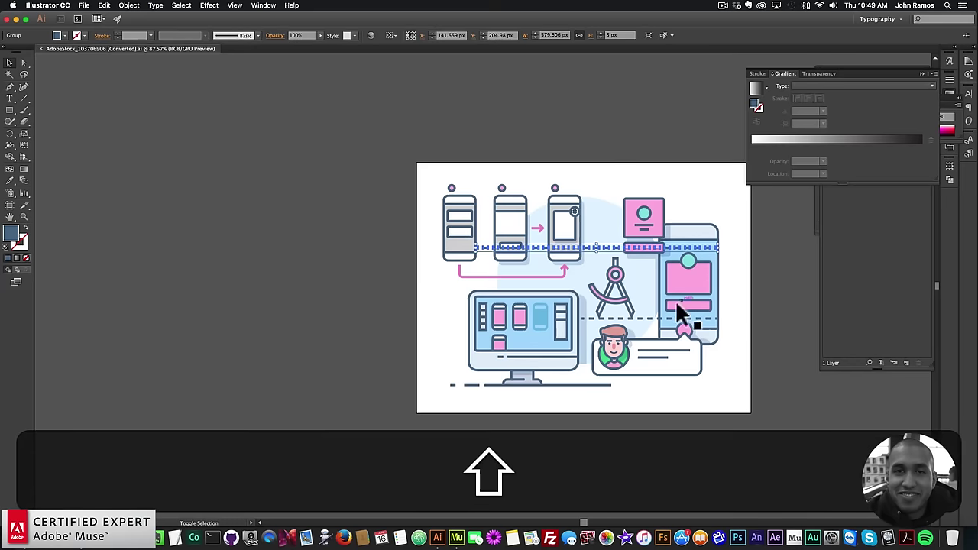
{"action": "left_click", "coordinate": [672, 319], "text": "shift"}
{"action": "left_click", "coordinate": [556, 385], "text": "shift"}
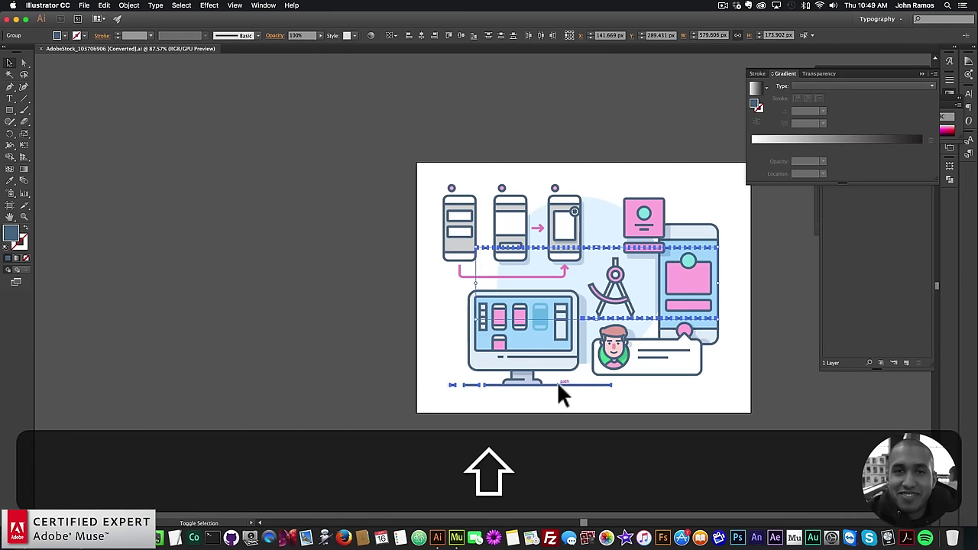
{"action": "key", "text": "super+c"}
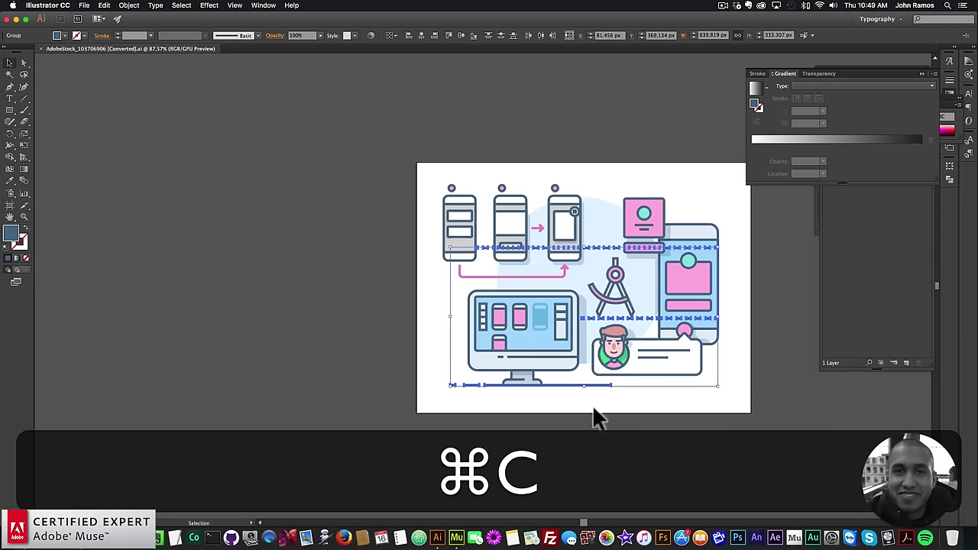
{"action": "left_click", "coordinate": [457, 537]}
{"action": "key", "text": "super+v"}
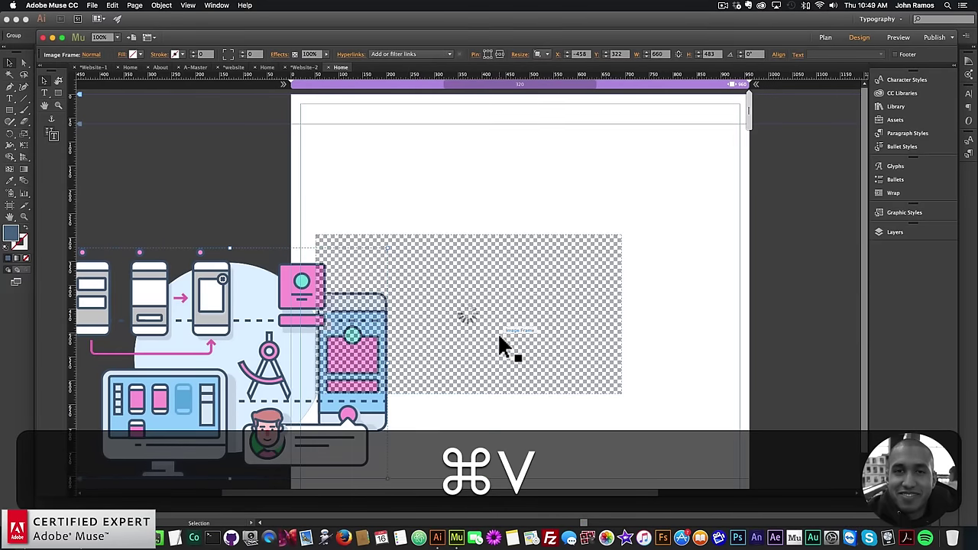
Step: Drag the full illustration further left off the page, then select Illustrator's light-blue circle
{"action": "left_click_drag", "start_coordinate": [328, 331], "coordinate": [259, 333]}
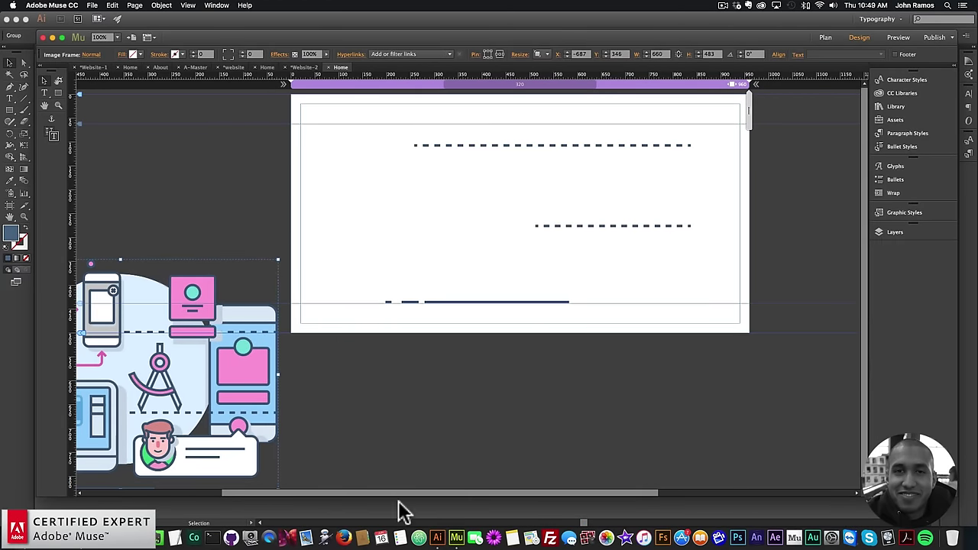
{"action": "left_click", "coordinate": [437, 538]}
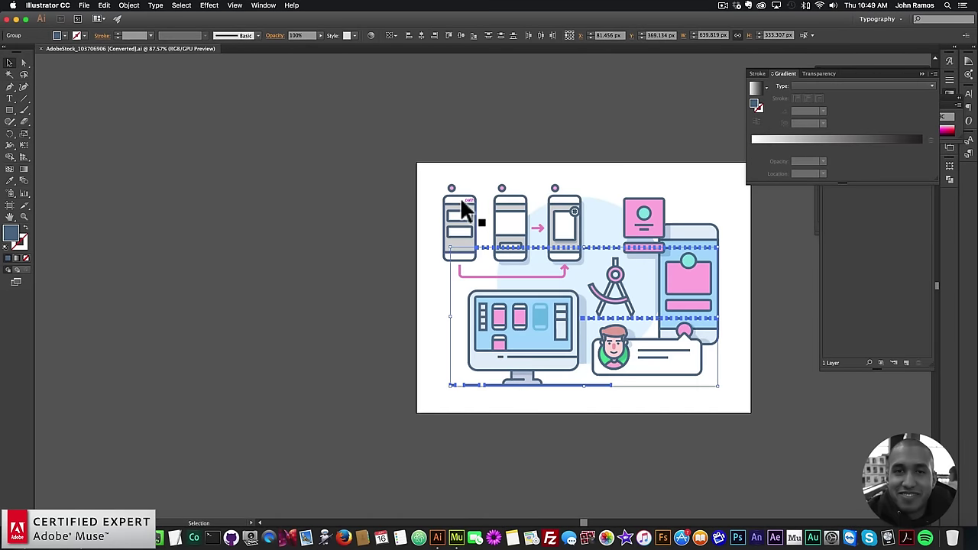
{"action": "left_click", "coordinate": [597, 214]}
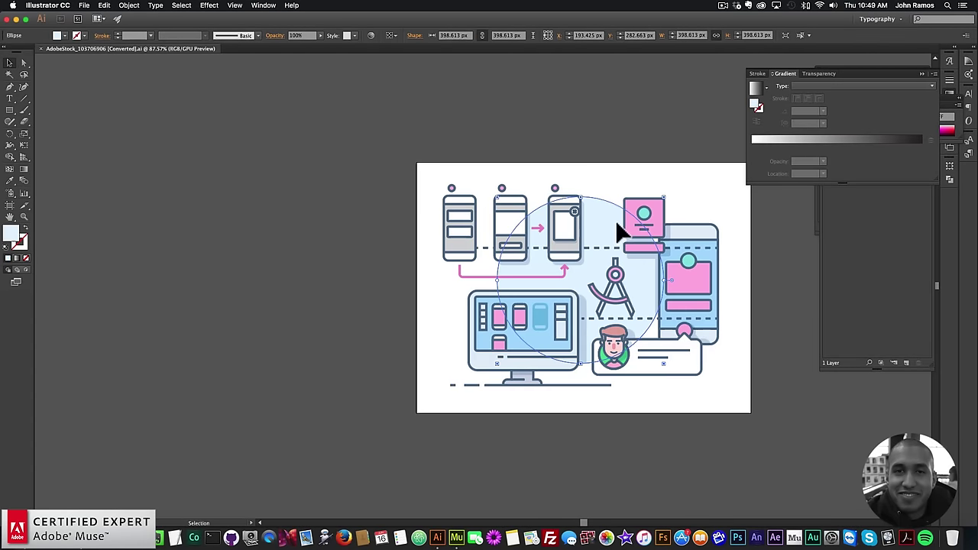
Step: Paste the light-blue circle into Muse, position it, and send it behind the dashed lines
{"action": "key", "text": "super+c"}
{"action": "left_click", "coordinate": [456, 537]}
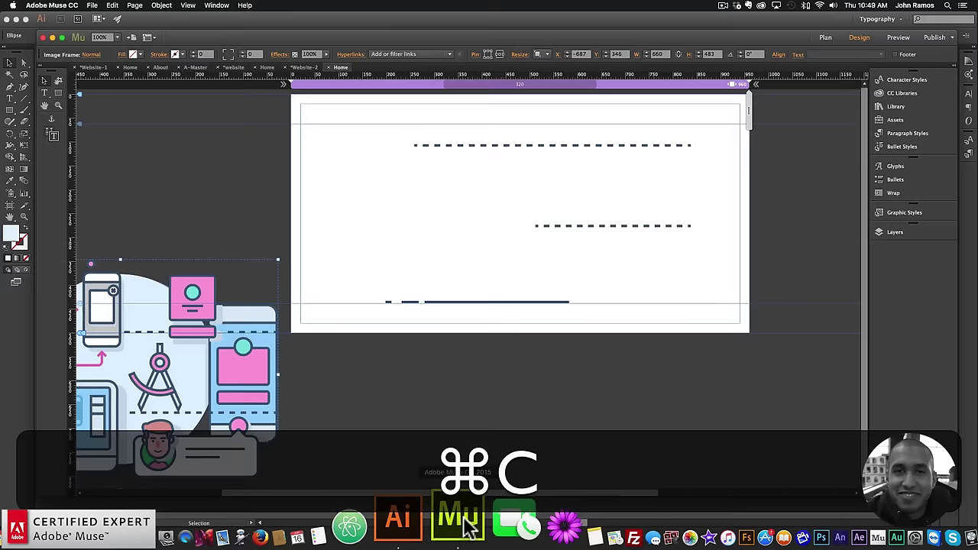
{"action": "key", "text": "super+v"}
{"action": "left_click_drag", "start_coordinate": [479, 349], "coordinate": [563, 240]}
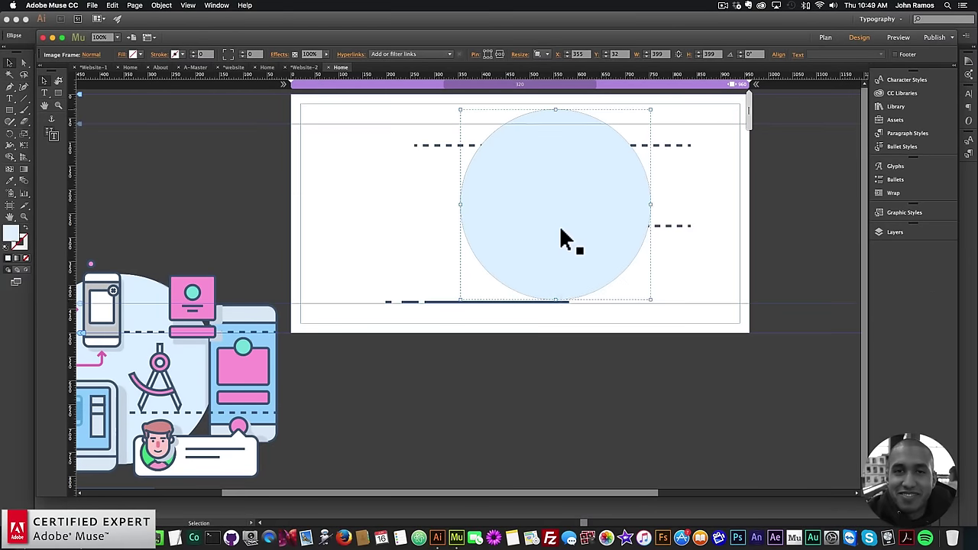
{"action": "right_click", "coordinate": [563, 169]}
{"action": "left_click", "coordinate": [698, 231]}
{"action": "left_click_drag", "start_coordinate": [589, 203], "coordinate": [590, 212]}
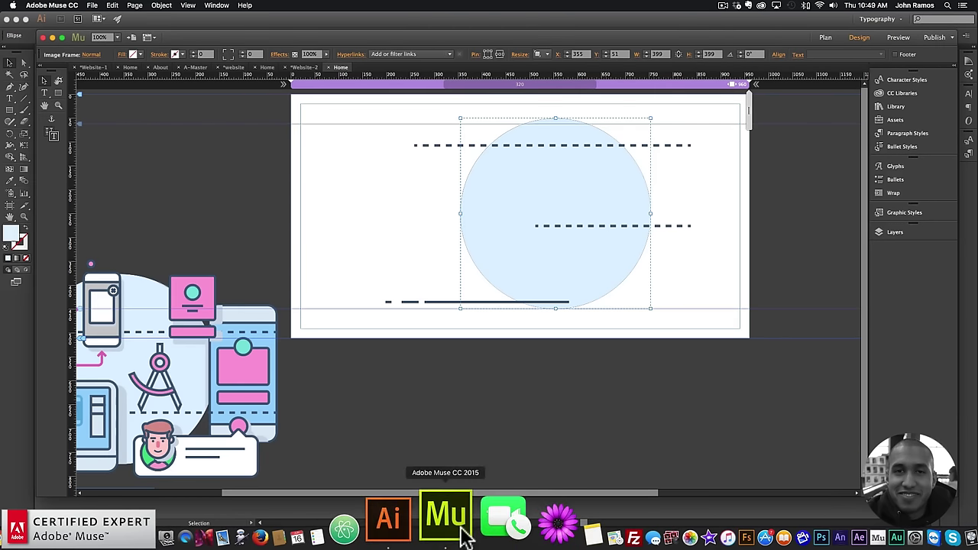
Step: Copy the first phone graphic from Illustrator and place it at the Muse page's top left
{"action": "left_click", "coordinate": [434, 527]}
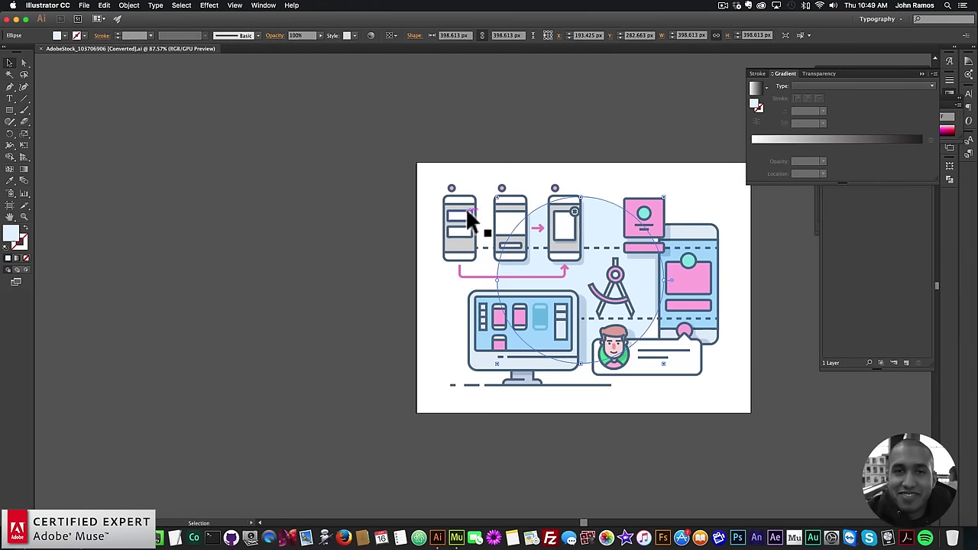
{"action": "left_click", "coordinate": [434, 175]}
{"action": "left_click_drag", "start_coordinate": [472, 228], "coordinate": [477, 240]}
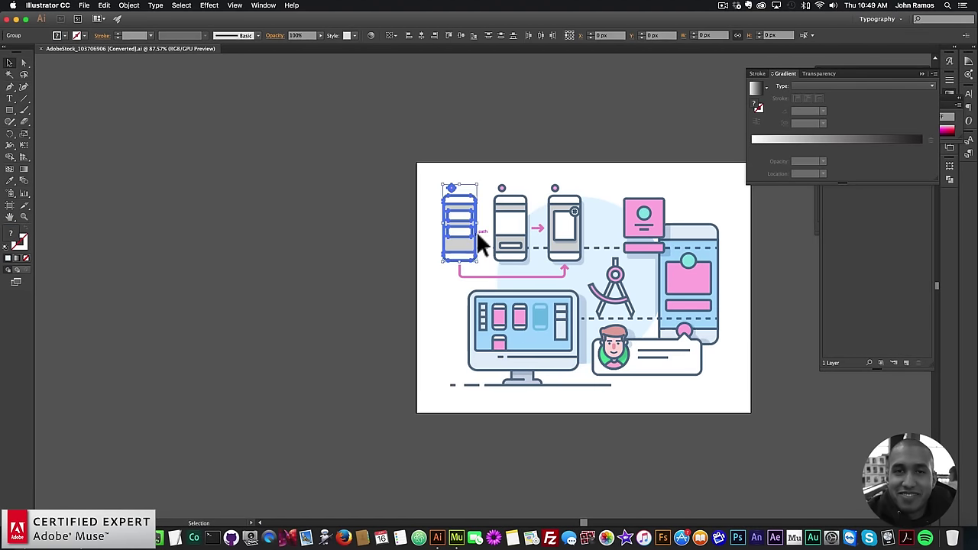
{"action": "key", "text": "super+c"}
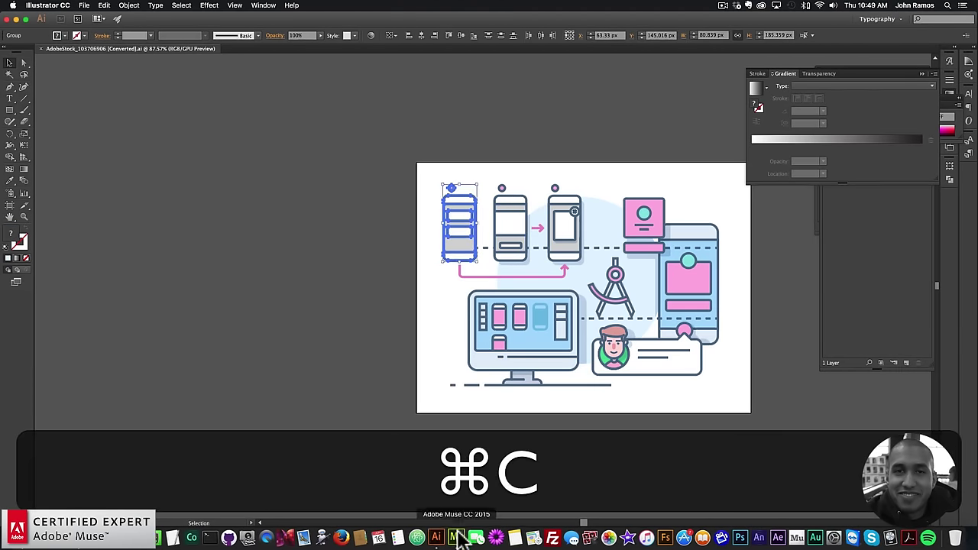
{"action": "left_click", "coordinate": [456, 538]}
{"action": "key", "text": "super+v"}
{"action": "left_click_drag", "start_coordinate": [473, 325], "coordinate": [391, 142]}
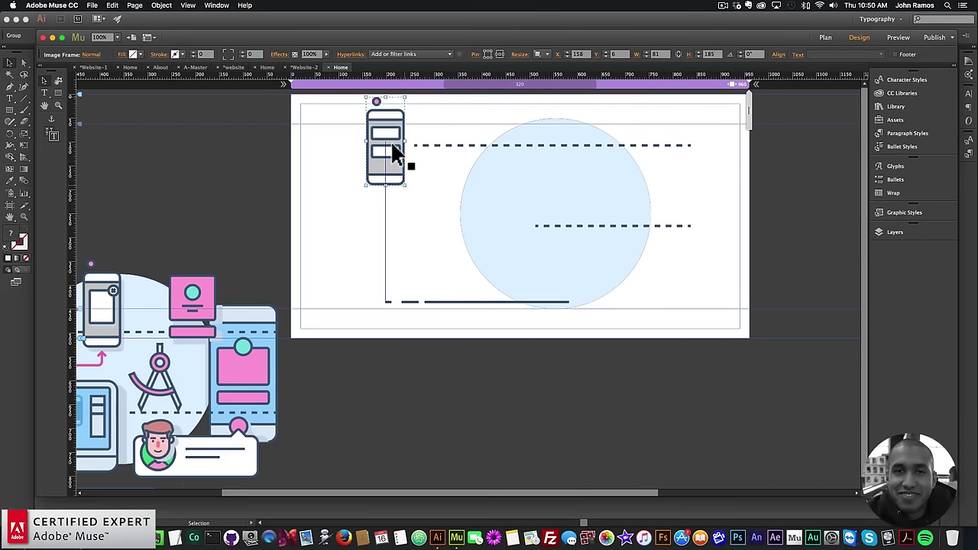
{"action": "left_click", "coordinate": [437, 537]}
Step: Lock the light-blue background circle and the three dashed lines in place
{"action": "left_click", "coordinate": [479, 169]}
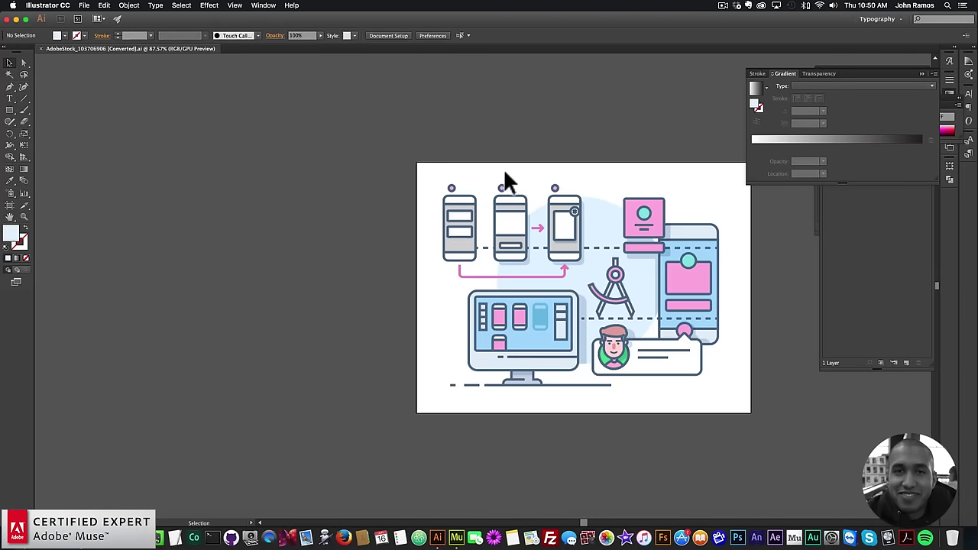
{"action": "left_click", "coordinate": [522, 236]}
{"action": "left_click", "coordinate": [485, 150]}
{"action": "left_click", "coordinate": [604, 220]}
{"action": "left_click", "coordinate": [686, 246], "text": "shift"}
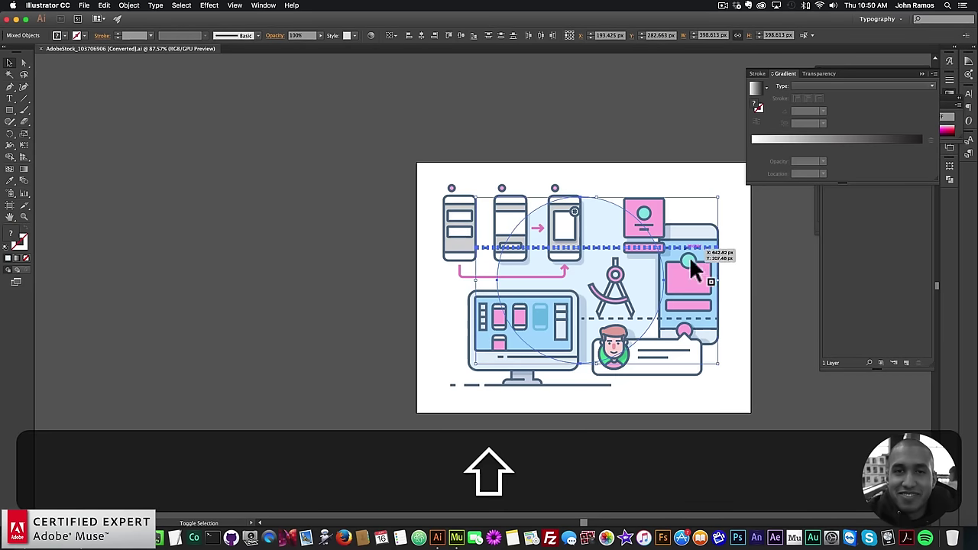
{"action": "left_click", "coordinate": [678, 320], "text": "shift"}
{"action": "left_click", "coordinate": [555, 385], "text": "shift"}
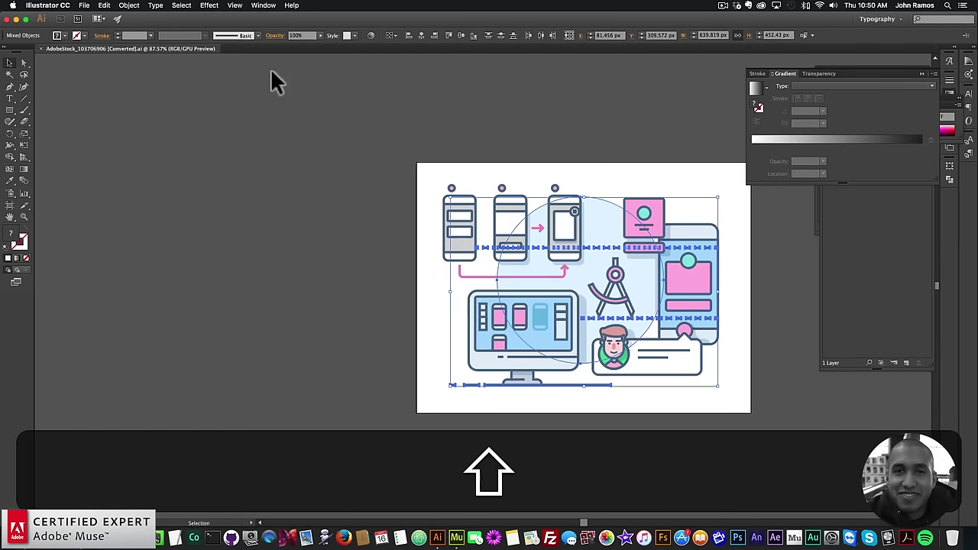
{"action": "left_click", "coordinate": [129, 6]}
{"action": "mouse_move", "coordinate": [183, 59]}
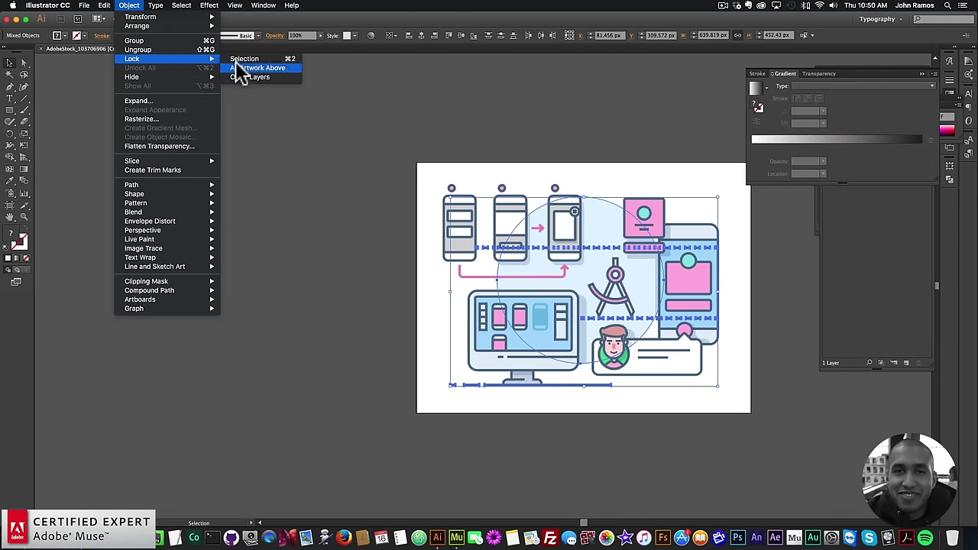
{"action": "left_click", "coordinate": [243, 59]}
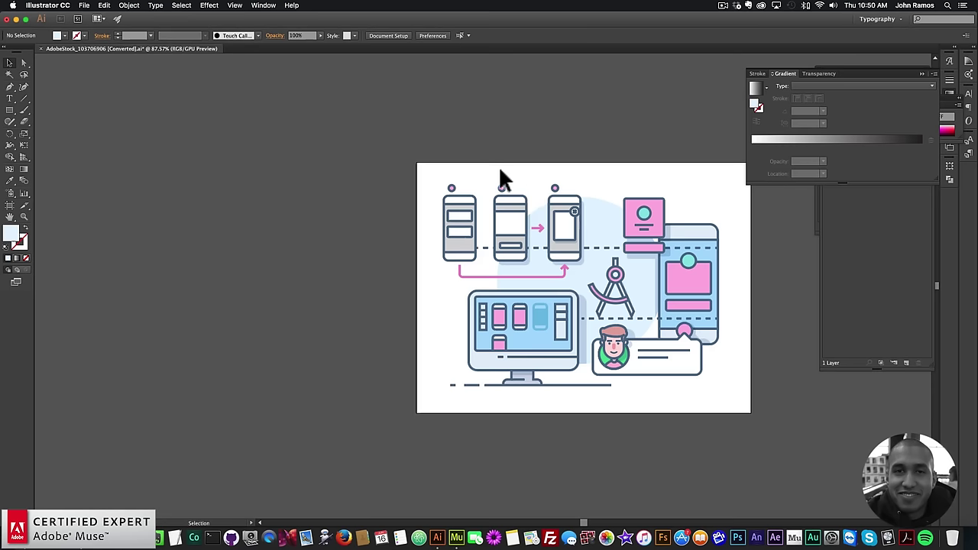
Step: Delete the middle phone's inner shape and a stray shape near the pink card
{"action": "left_click_drag", "start_coordinate": [525, 260], "coordinate": [520, 263]}
{"action": "left_click_drag", "start_coordinate": [487, 173], "coordinate": [528, 259]}
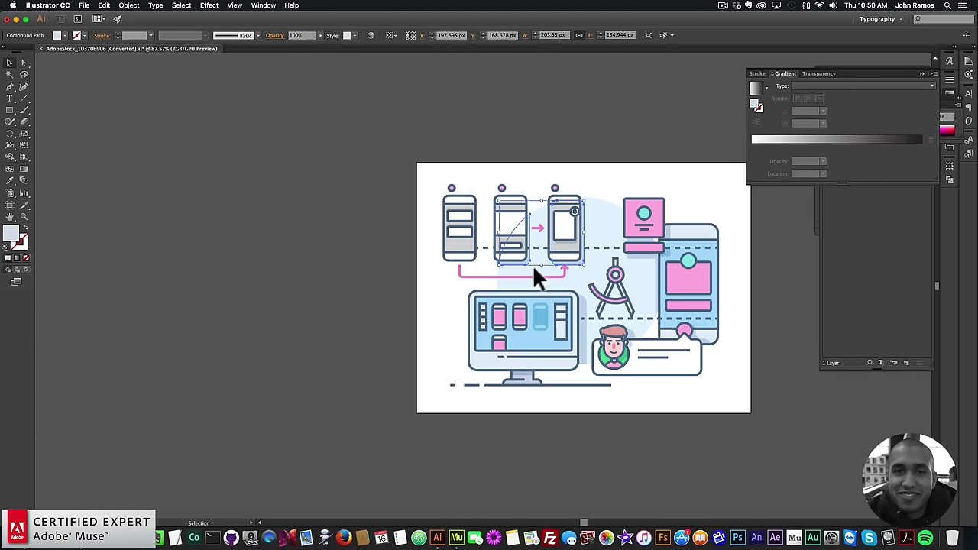
{"action": "key", "text": "BackSpace"}
{"action": "left_click", "coordinate": [648, 262]}
{"action": "key", "text": "BackSpace"}
Step: Delete stray pieces at the phone's top, bottom and near the avatar, keeping the avatar card
{"action": "left_click", "coordinate": [666, 230]}
{"action": "key", "text": "BackSpace"}
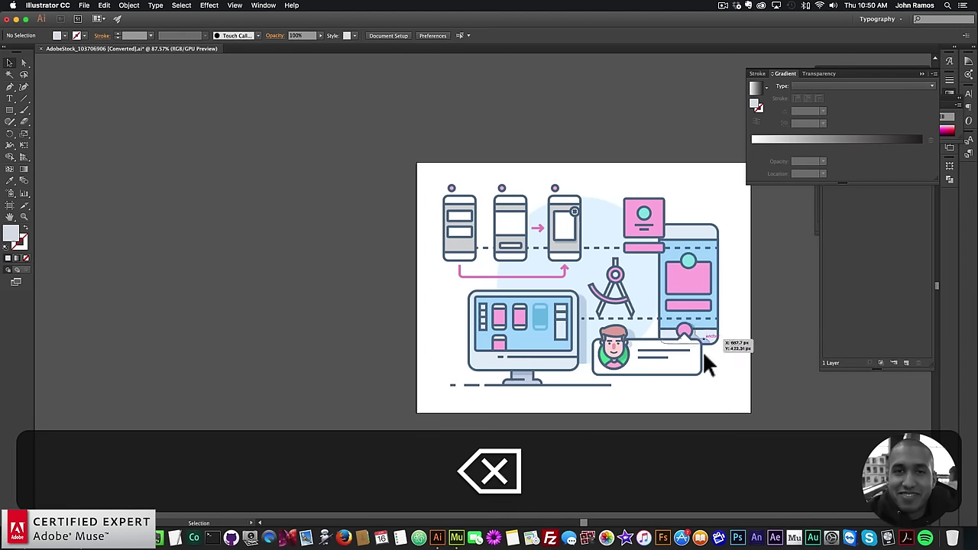
{"action": "left_click", "coordinate": [703, 344]}
{"action": "key", "text": "BackSpace"}
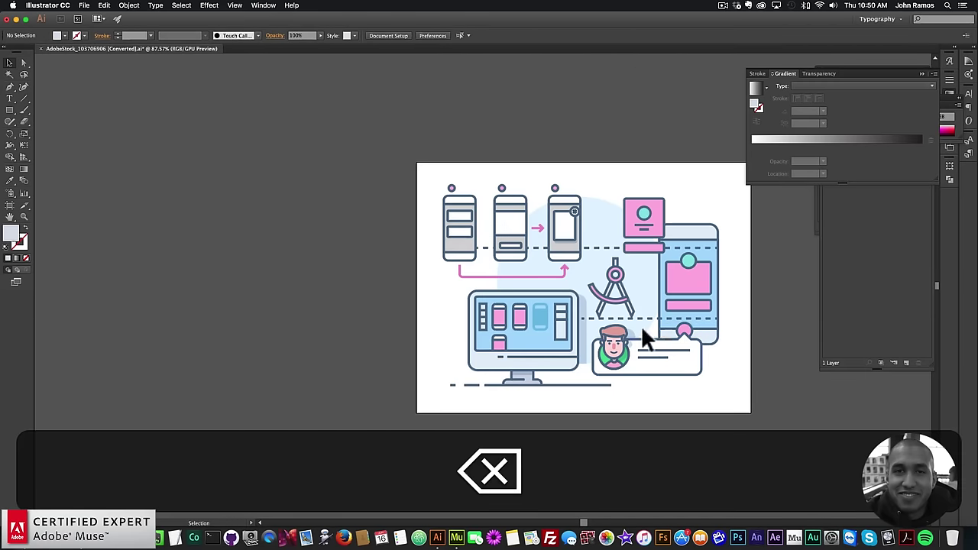
{"action": "left_click", "coordinate": [615, 343]}
{"action": "key", "text": "BackSpace"}
{"action": "left_click", "coordinate": [642, 357]}
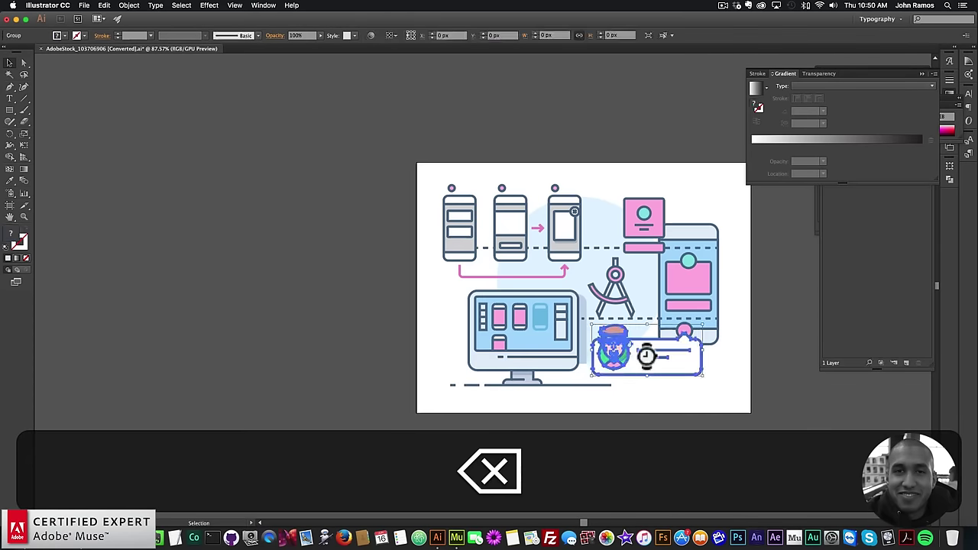
{"action": "key", "text": "BackSpace"}
{"action": "key", "text": "super+z"}
Step: Ungroup the avatar card, then delete its stray piece and the grey strip beside the monitor
{"action": "right_click", "coordinate": [644, 355]}
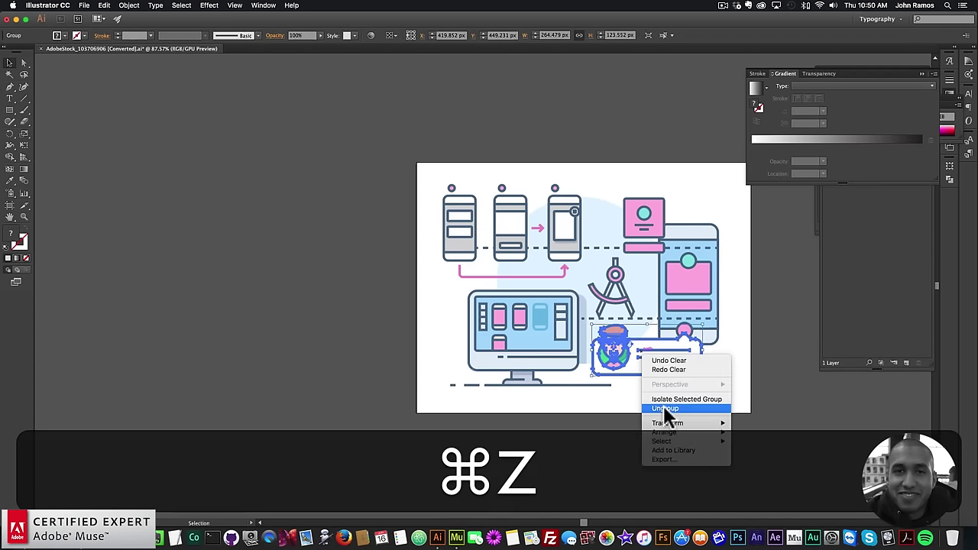
{"action": "left_click", "coordinate": [665, 409]}
{"action": "left_click", "coordinate": [633, 430]}
{"action": "left_click", "coordinate": [632, 357]}
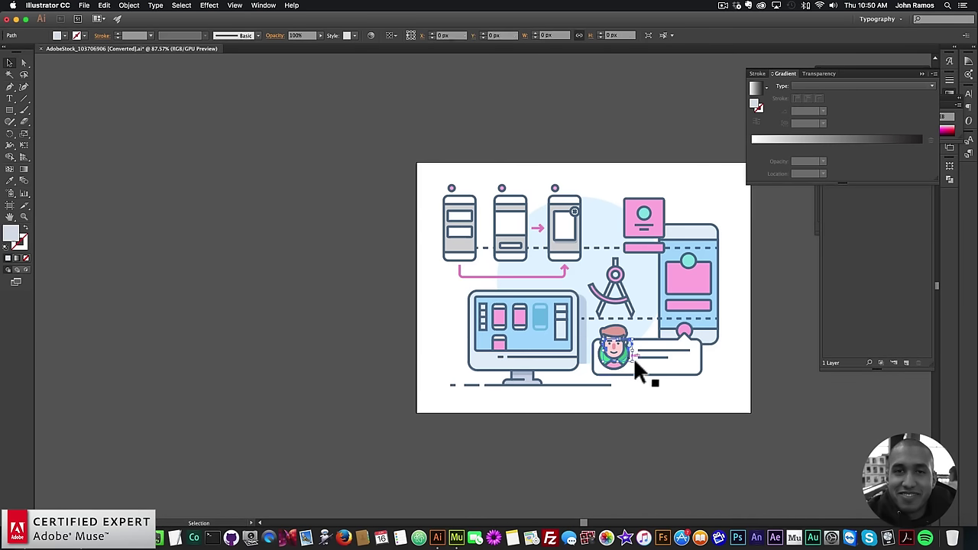
{"action": "key", "text": "BackSpace"}
{"action": "left_click", "coordinate": [586, 337]}
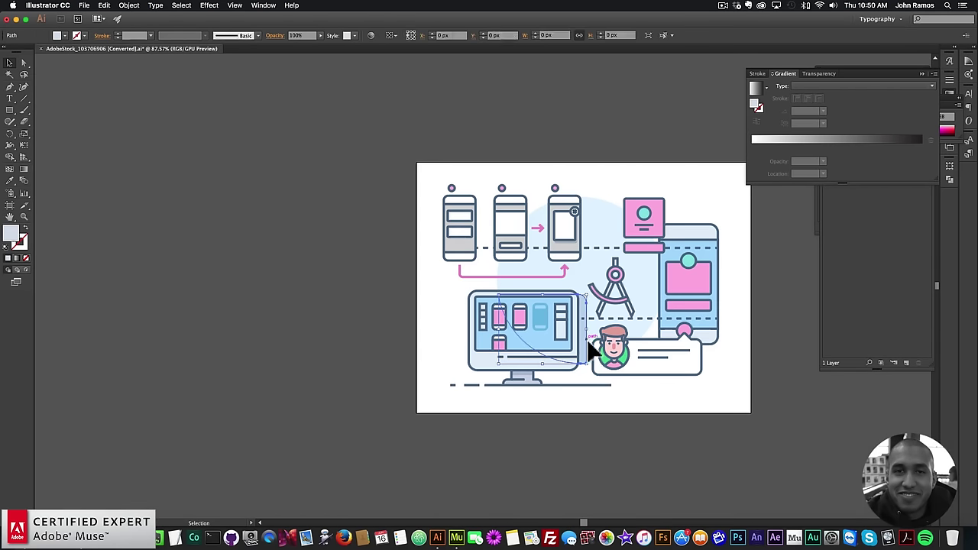
{"action": "key", "text": "BackSpace"}
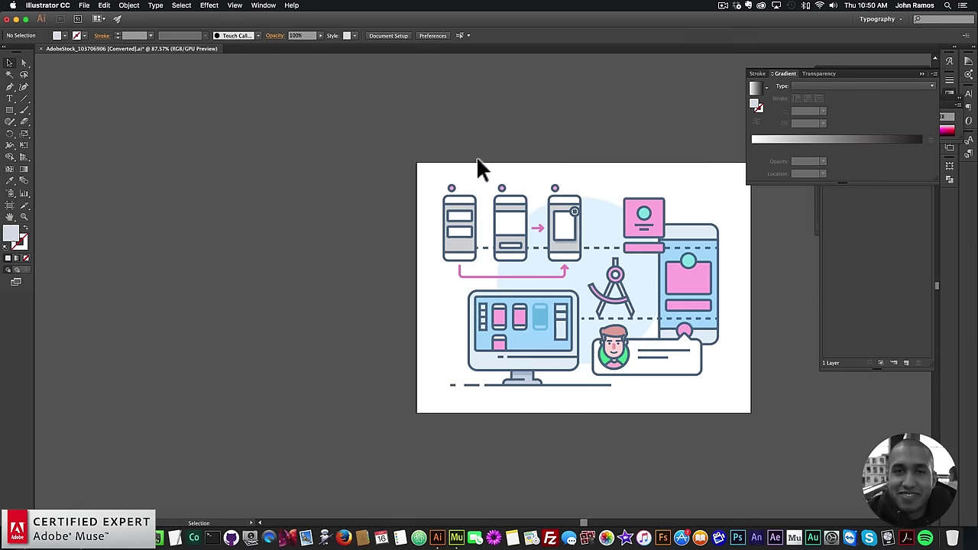
Step: Copy the middle and right phones into Muse and line them up beside the top phone
{"action": "left_click", "coordinate": [526, 257]}
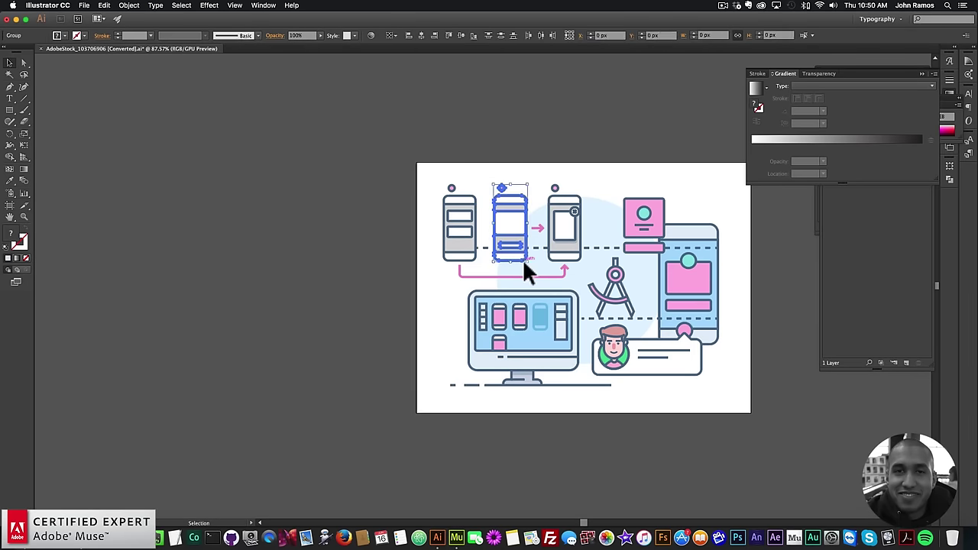
{"action": "key", "text": "super+c"}
{"action": "left_click", "coordinate": [465, 535]}
{"action": "key", "text": "super+v"}
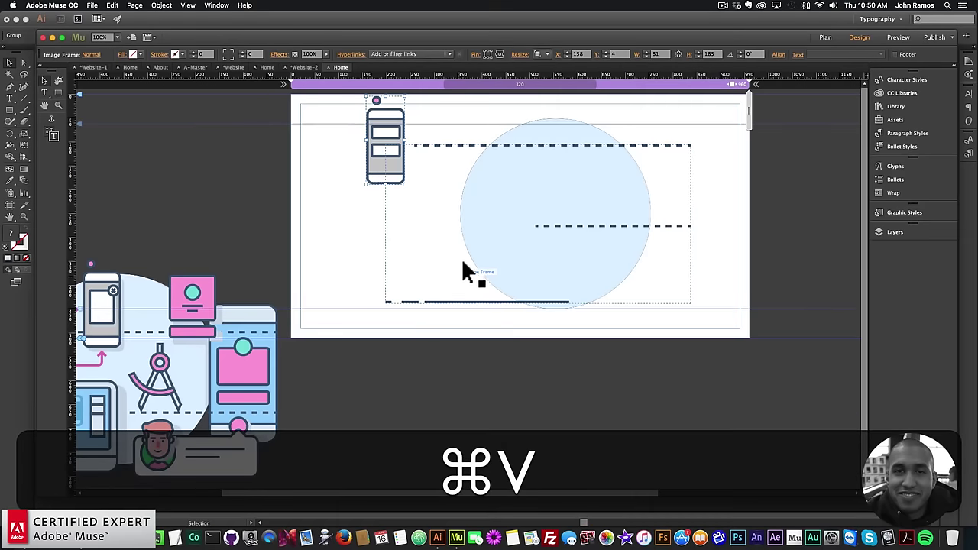
{"action": "left_click_drag", "start_coordinate": [475, 270], "coordinate": [458, 163]}
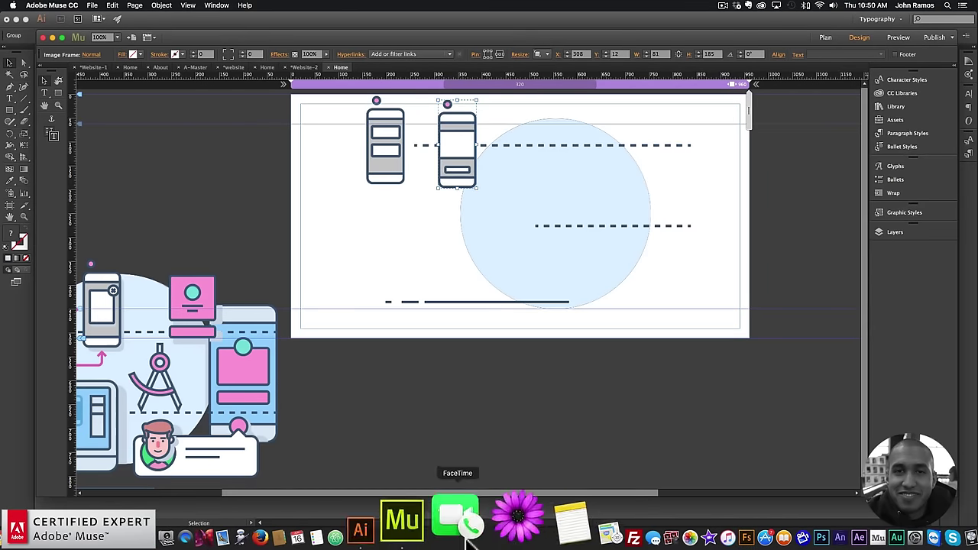
{"action": "left_click", "coordinate": [437, 522]}
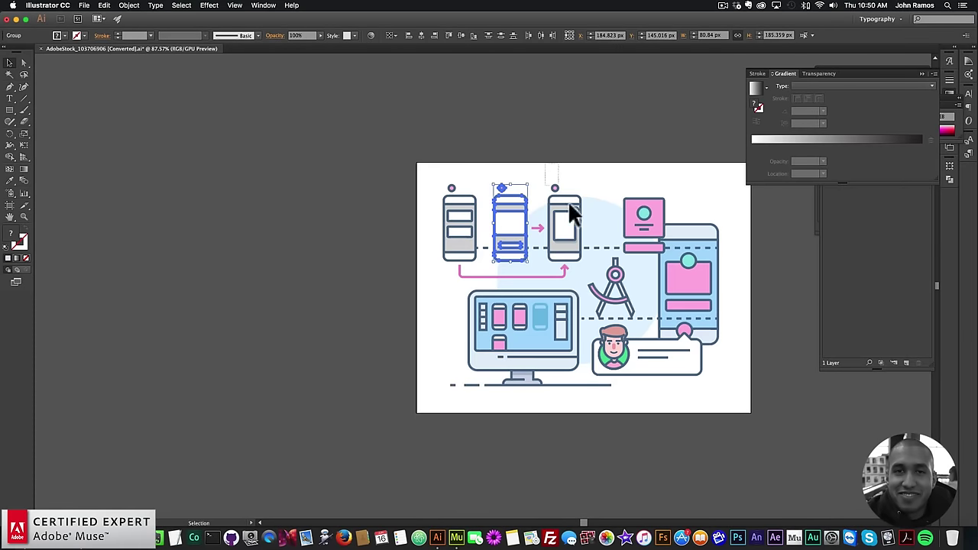
{"action": "left_click", "coordinate": [584, 259]}
{"action": "left_click", "coordinate": [546, 170]}
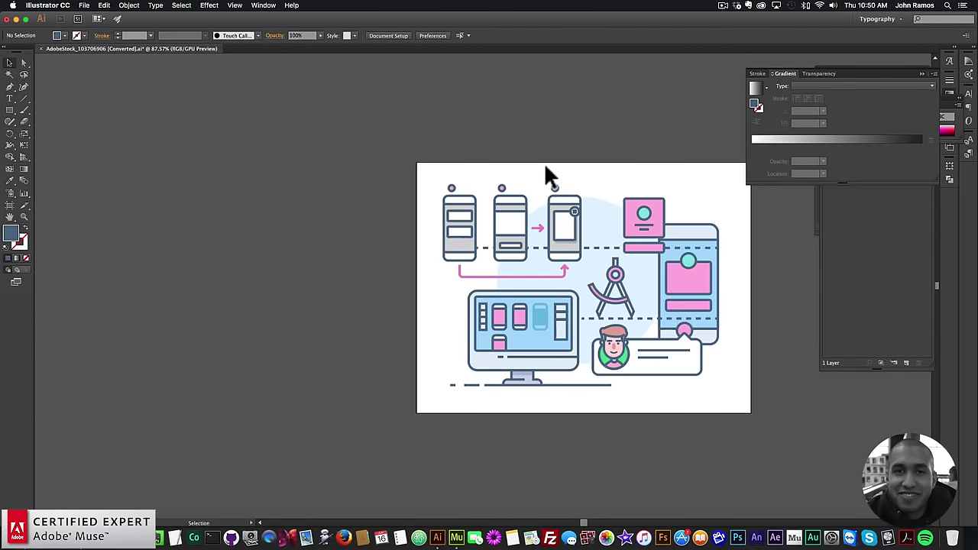
{"action": "left_click_drag", "start_coordinate": [563, 246], "coordinate": [576, 257]}
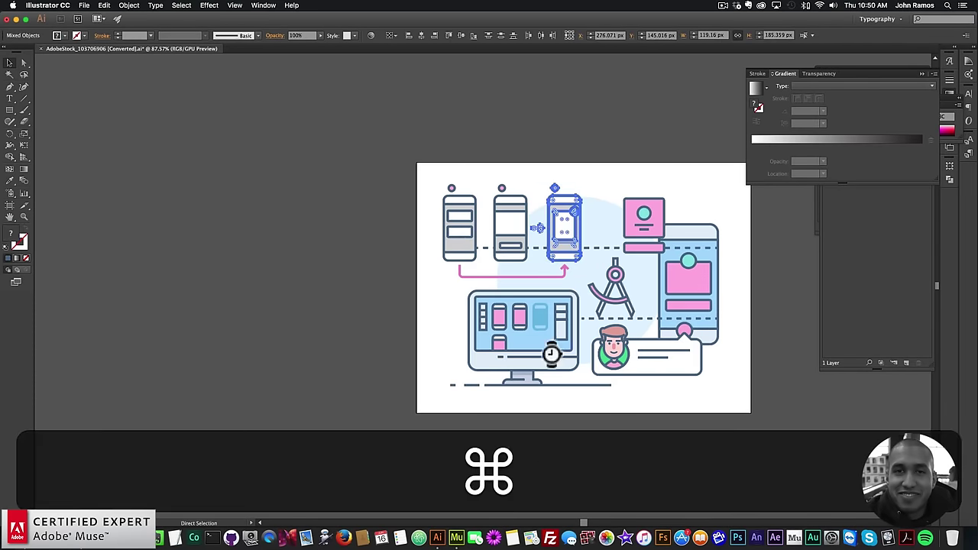
{"action": "key", "text": "super+c"}
{"action": "left_click", "coordinate": [457, 537]}
{"action": "key", "text": "super+v"}
{"action": "left_click_drag", "start_coordinate": [469, 312], "coordinate": [506, 167]}
Step: Copy the pink card into Muse and place it at the top right
{"action": "left_click", "coordinate": [398, 518]}
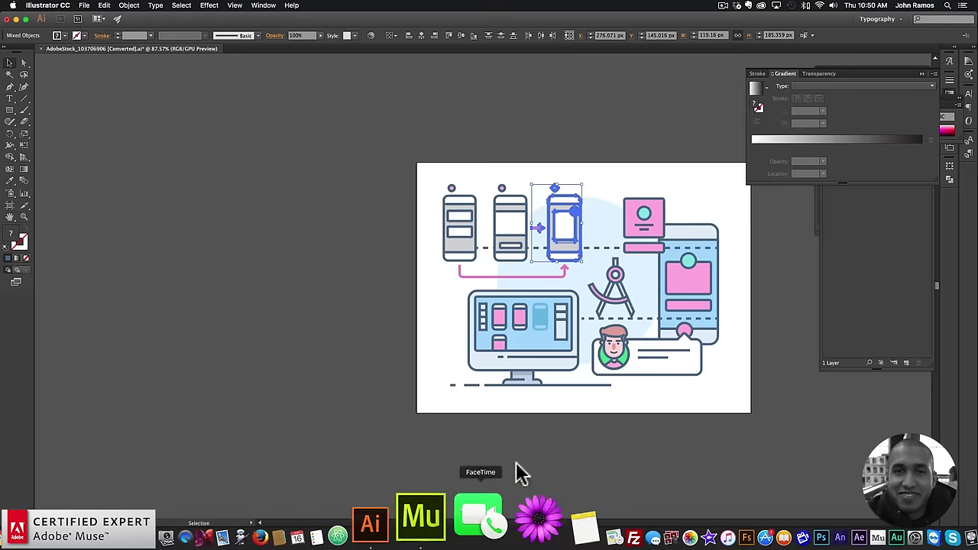
{"action": "left_click", "coordinate": [637, 192]}
{"action": "left_click_drag", "start_coordinate": [643, 251], "coordinate": [650, 259]}
{"action": "key", "text": "super+c"}
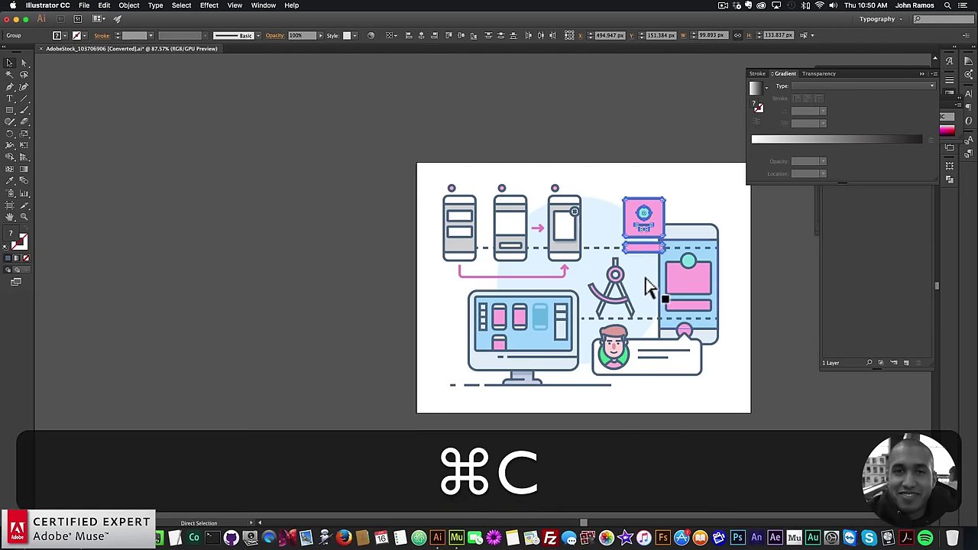
{"action": "left_click", "coordinate": [458, 537]}
{"action": "key", "text": "super+v"}
{"action": "left_click_drag", "start_coordinate": [465, 323], "coordinate": [631, 171]}
Step: Copy the tall phone artwork onto the Muse page
{"action": "left_click", "coordinate": [438, 537]}
{"action": "left_click", "coordinate": [716, 203]}
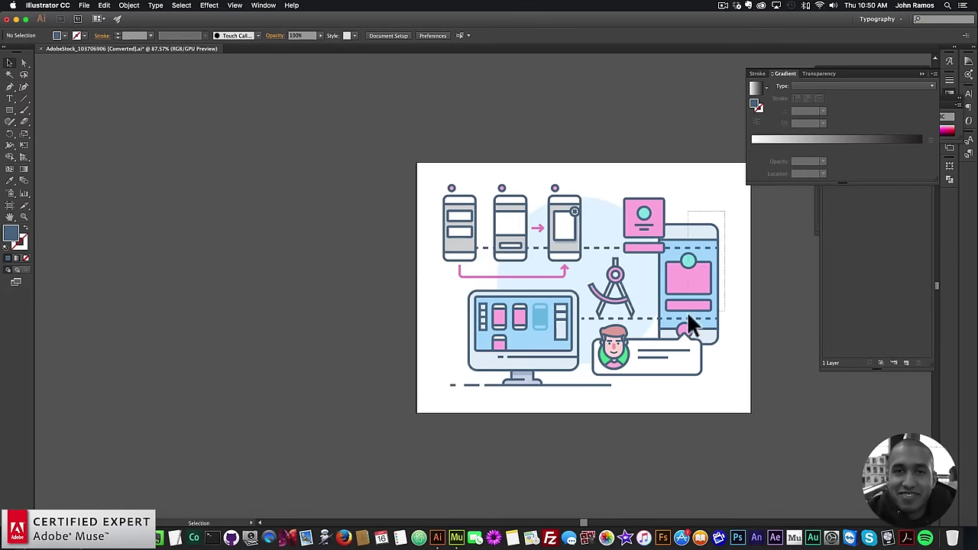
{"action": "left_click", "coordinate": [684, 325]}
{"action": "key", "text": "super+c"}
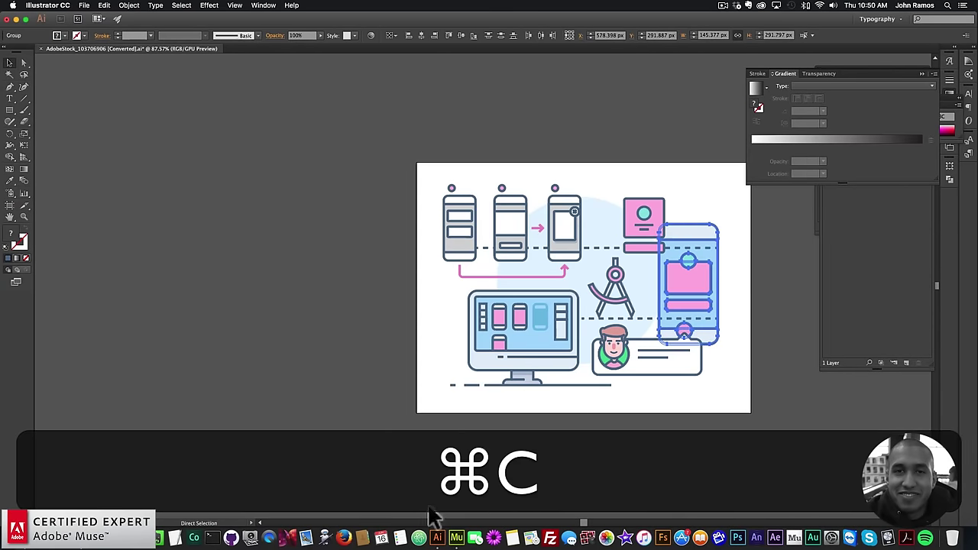
{"action": "left_click", "coordinate": [504, 523]}
{"action": "key", "text": "super+v"}
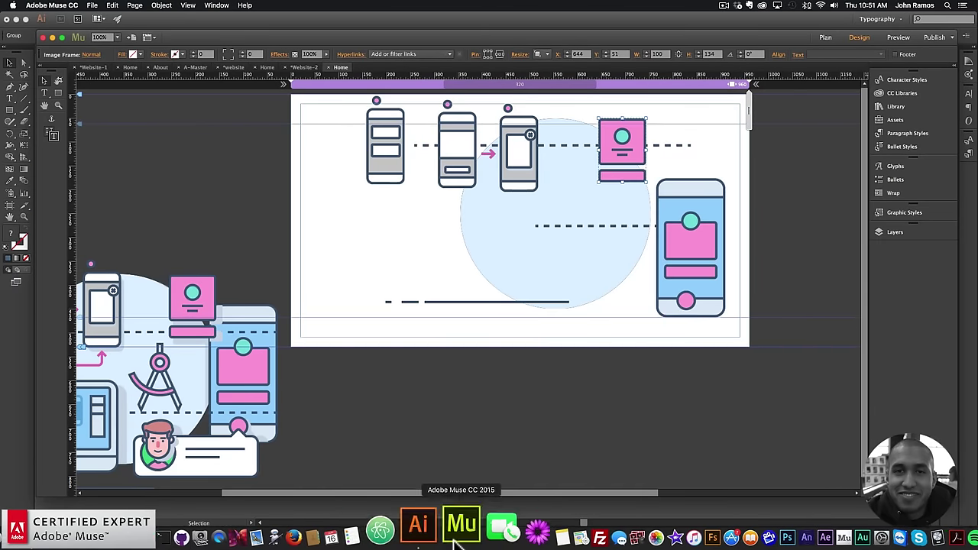
Step: Copy the compass into Muse and move it into the middle of the circle
{"action": "left_click", "coordinate": [413, 515]}
{"action": "left_click", "coordinate": [615, 278]}
{"action": "key", "text": "super+c"}
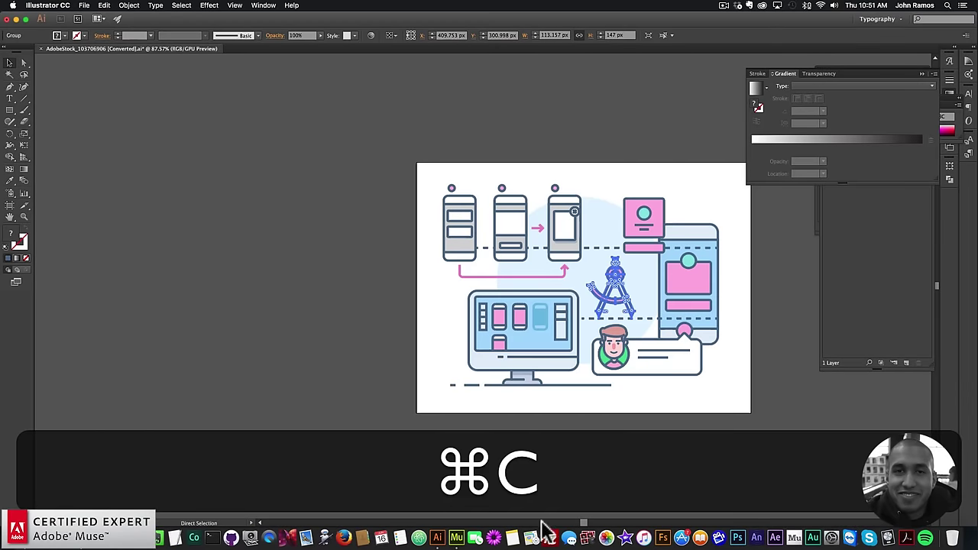
{"action": "left_click", "coordinate": [456, 523]}
{"action": "key", "text": "super+v"}
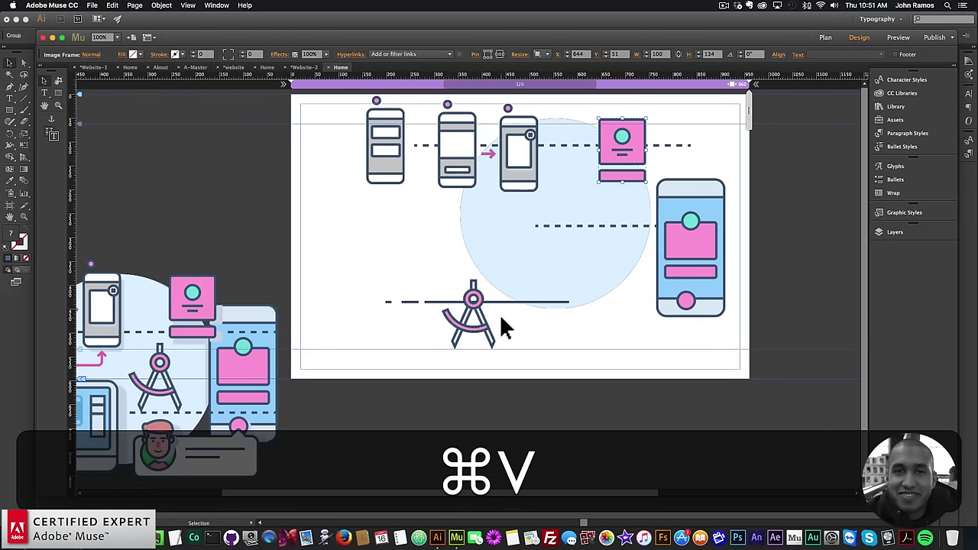
{"action": "left_click_drag", "start_coordinate": [555, 294], "coordinate": [603, 236]}
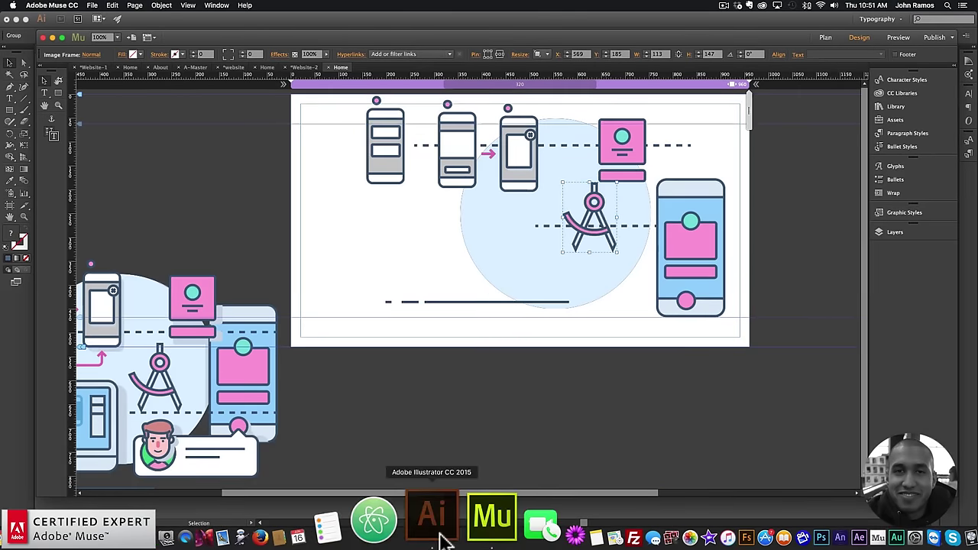
{"action": "left_click", "coordinate": [437, 538]}
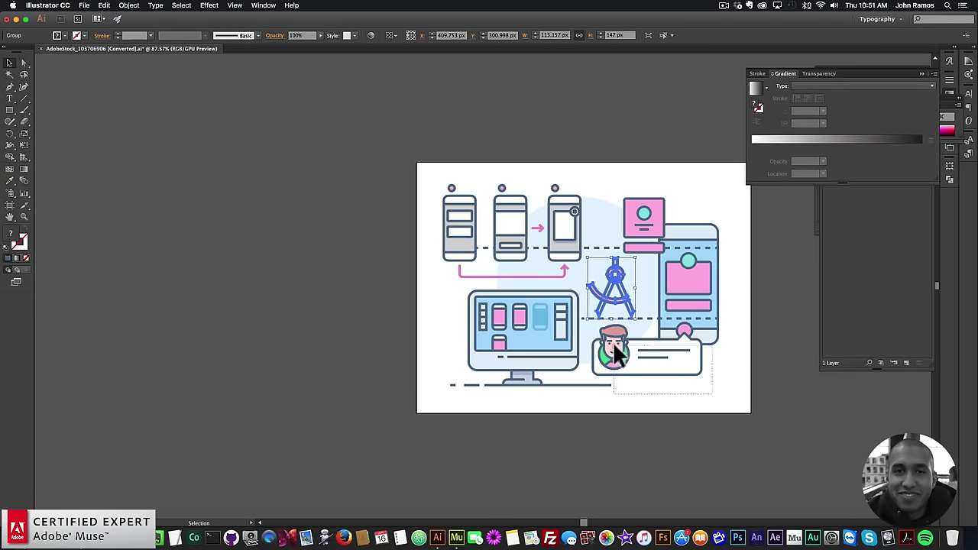
Step: Copy the avatar card into Muse and place it at the page's lower right
{"action": "left_click", "coordinate": [734, 393], "text": "super"}
{"action": "left_click", "coordinate": [644, 374]}
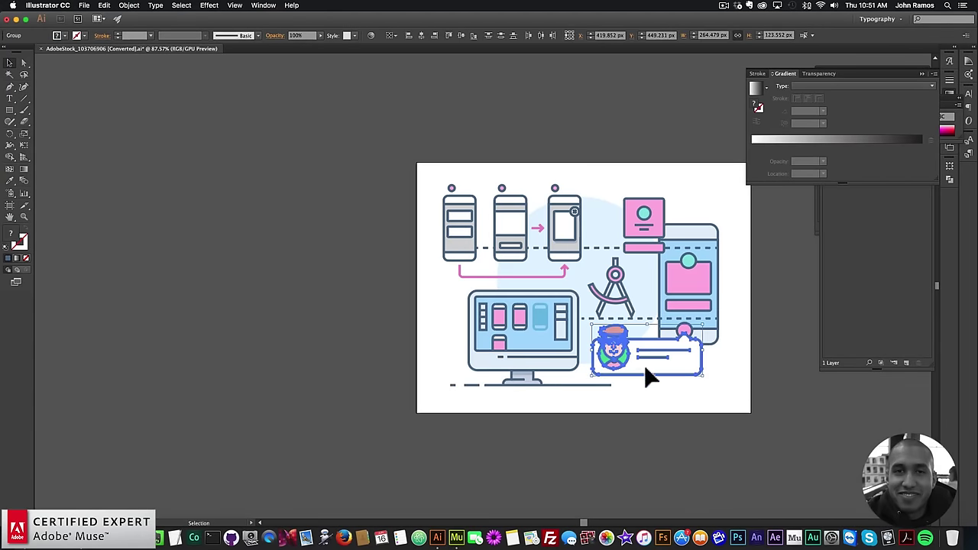
{"action": "key", "text": "super+c"}
{"action": "left_click", "coordinate": [451, 528]}
{"action": "key", "text": "super+v"}
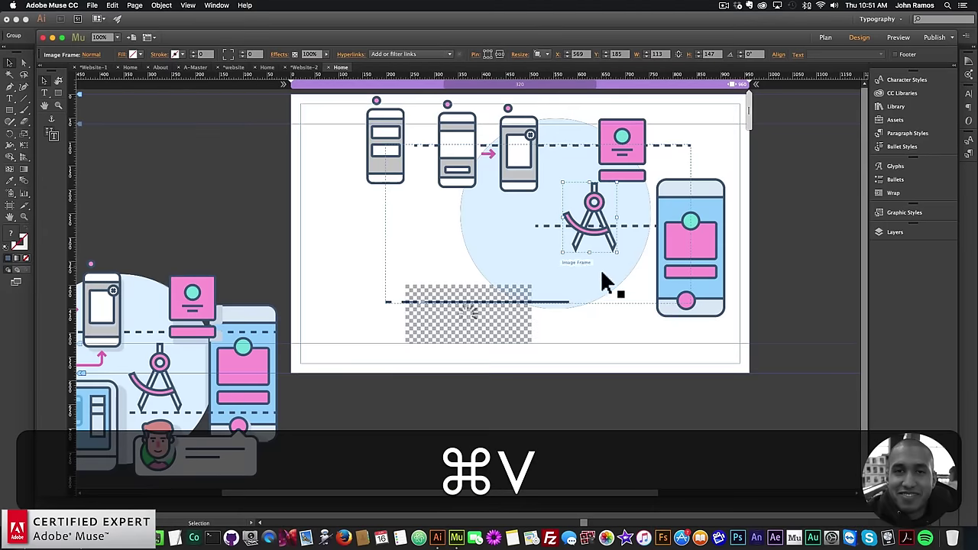
{"action": "left_click_drag", "start_coordinate": [476, 332], "coordinate": [649, 337]}
Step: Copy the monitor artwork onto the Muse page
{"action": "left_click", "coordinate": [449, 533]}
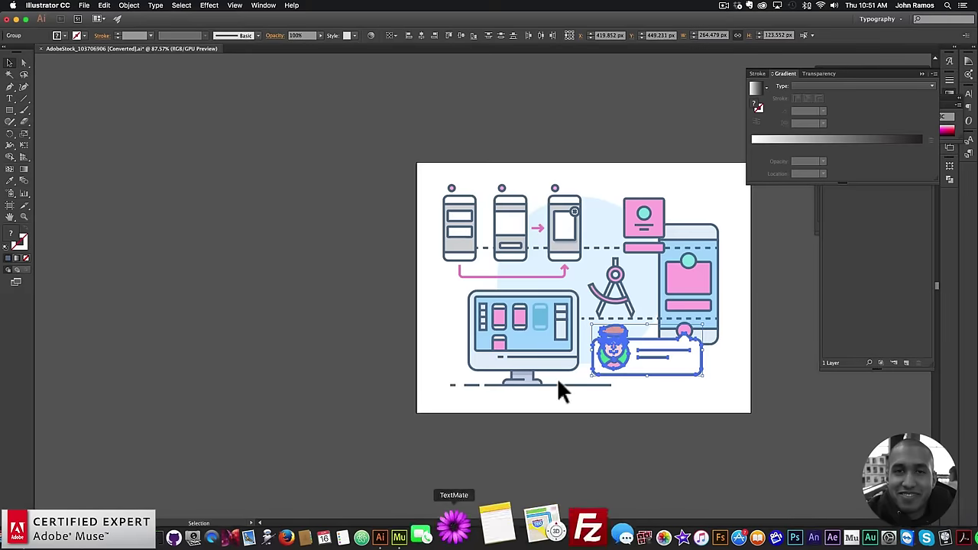
{"action": "left_click", "coordinate": [549, 295]}
{"action": "key", "text": "super+c"}
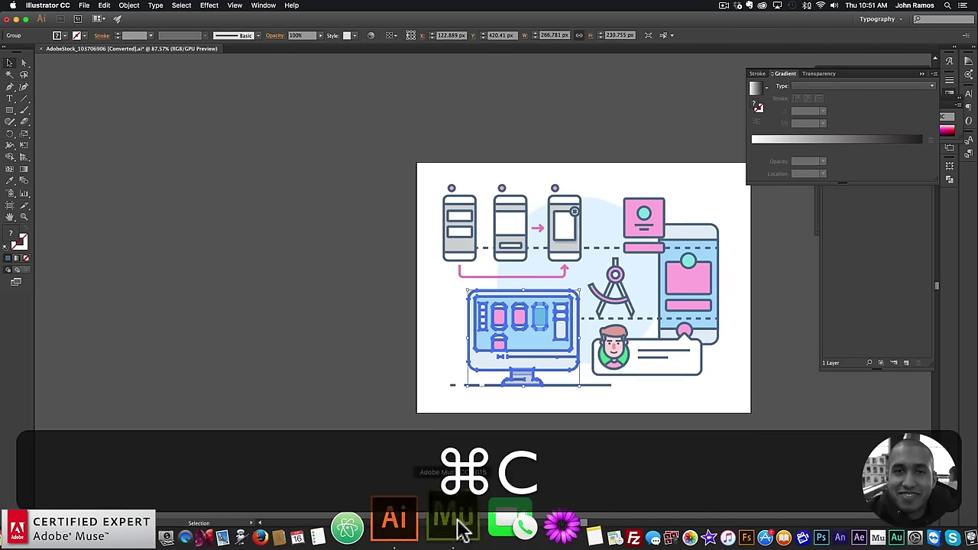
{"action": "left_click", "coordinate": [458, 525]}
{"action": "key", "text": "super+v"}
Step: Copy the pink bracket with its arrow tip into Muse and place it above the monitor
{"action": "left_click", "coordinate": [439, 527]}
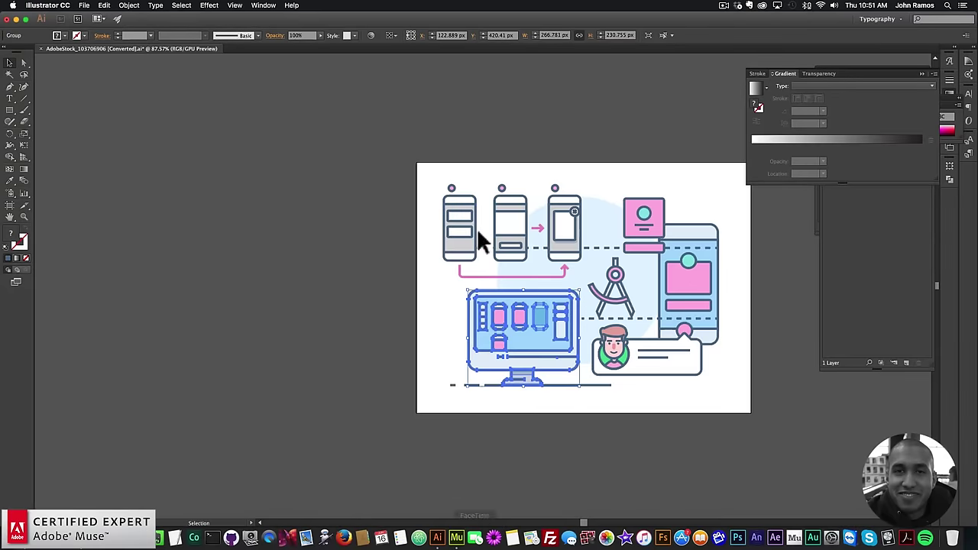
{"action": "left_click", "coordinate": [481, 276]}
{"action": "left_click_drag", "start_coordinate": [565, 276], "coordinate": [568, 271]}
{"action": "left_click", "coordinate": [561, 264]}
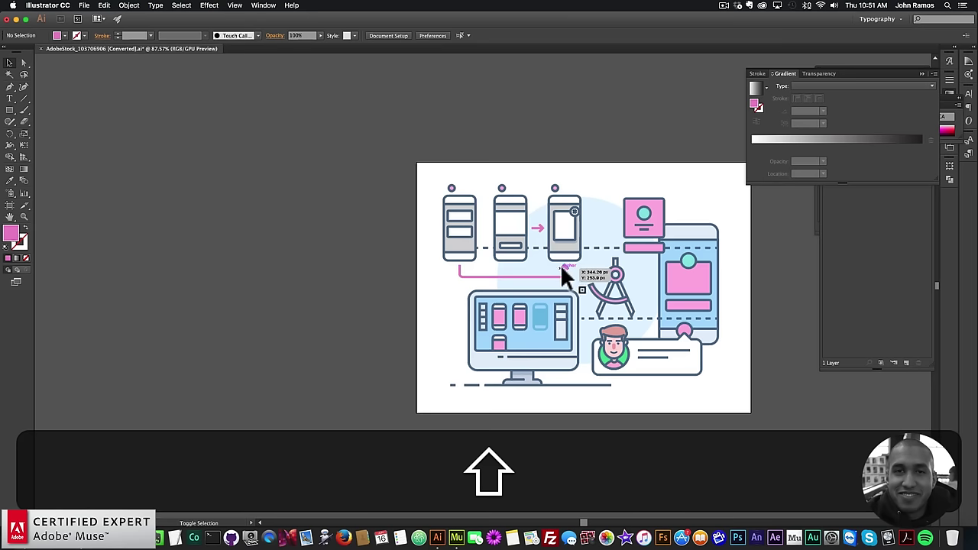
{"action": "left_click", "coordinate": [561, 267]}
{"action": "key", "text": "shift+super+c"}
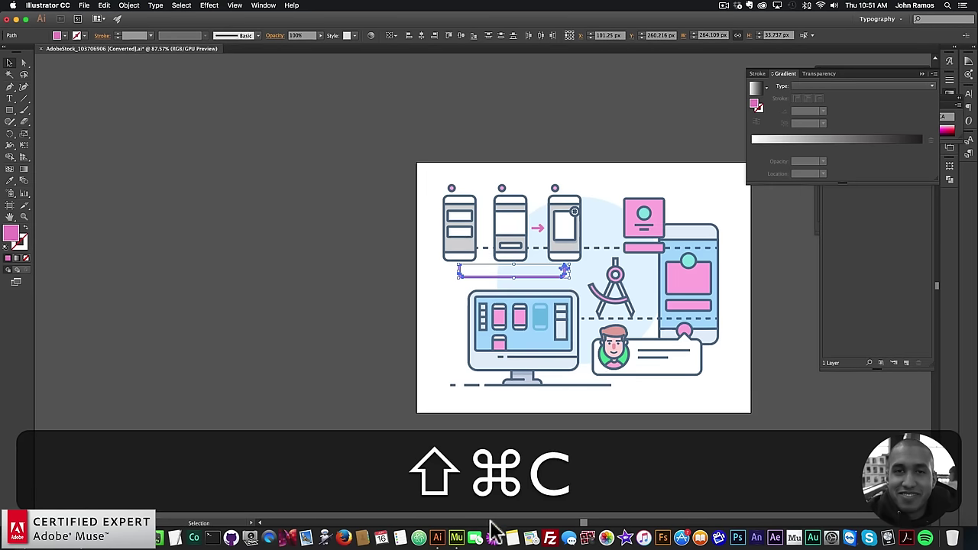
{"action": "left_click", "coordinate": [456, 538]}
{"action": "key", "text": "super+v"}
{"action": "left_click_drag", "start_coordinate": [549, 298], "coordinate": [381, 223]}
Step: Shrink the reference illustration and move it off the page to the upper left
{"action": "left_click_drag", "start_coordinate": [175, 375], "coordinate": [244, 248]}
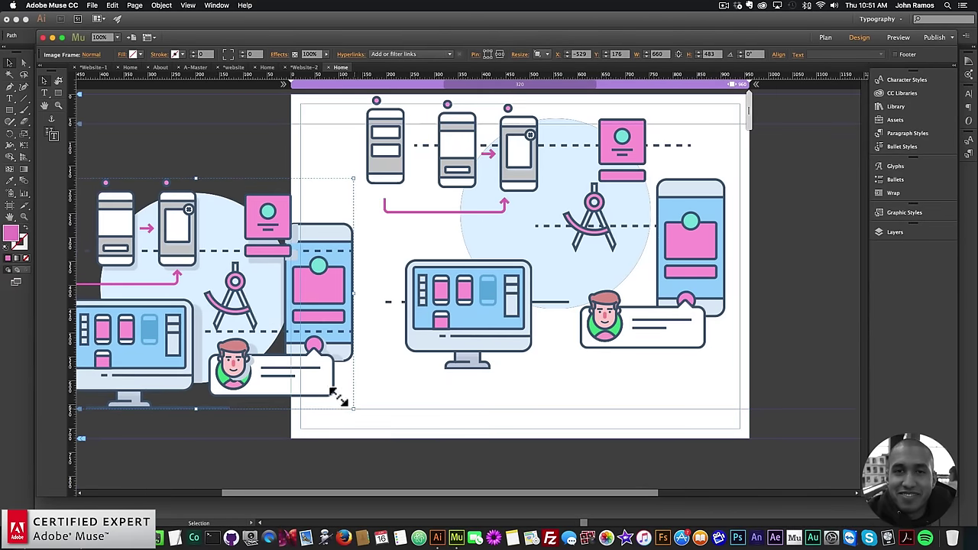
{"action": "left_click_drag", "start_coordinate": [336, 396], "coordinate": [365, 321]}
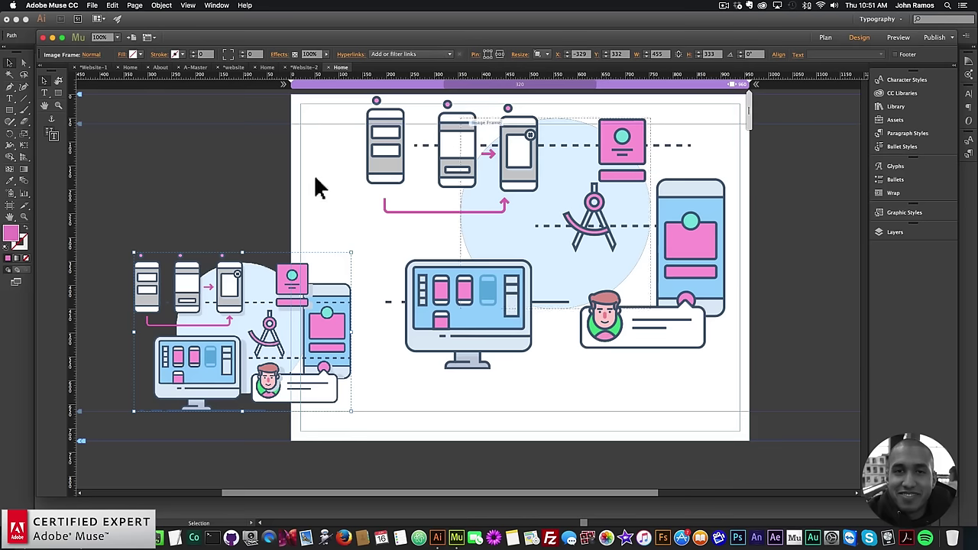
{"action": "left_click_drag", "start_coordinate": [294, 289], "coordinate": [247, 164]}
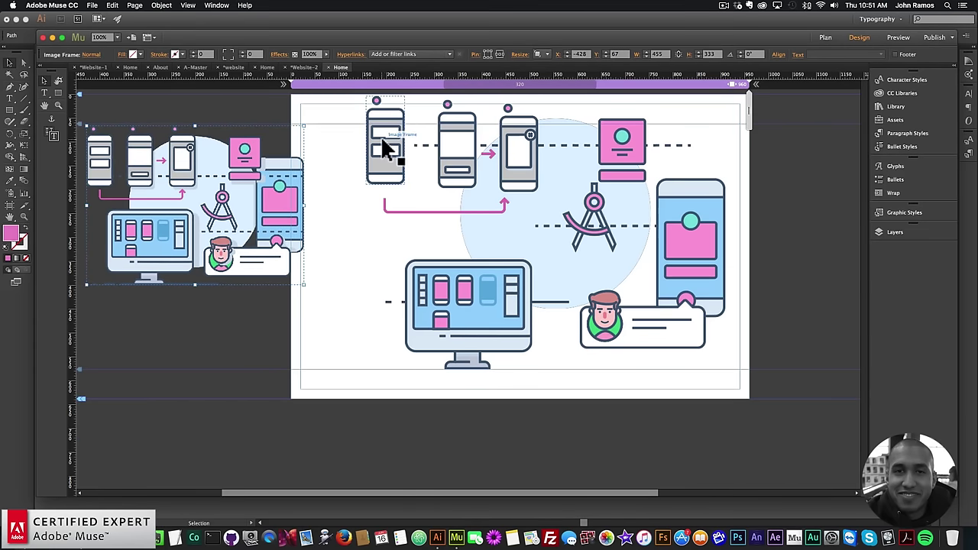
Step: Send the tall phone to back and slide it left behind the pink card
{"action": "left_click", "coordinate": [718, 246]}
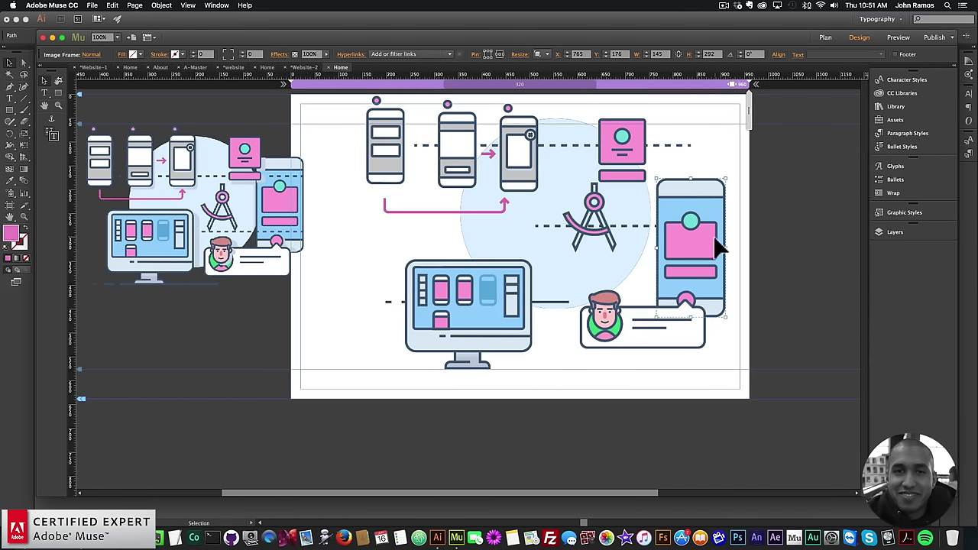
{"action": "left_click_drag", "start_coordinate": [718, 246], "coordinate": [711, 196]}
{"action": "right_click", "coordinate": [714, 191]}
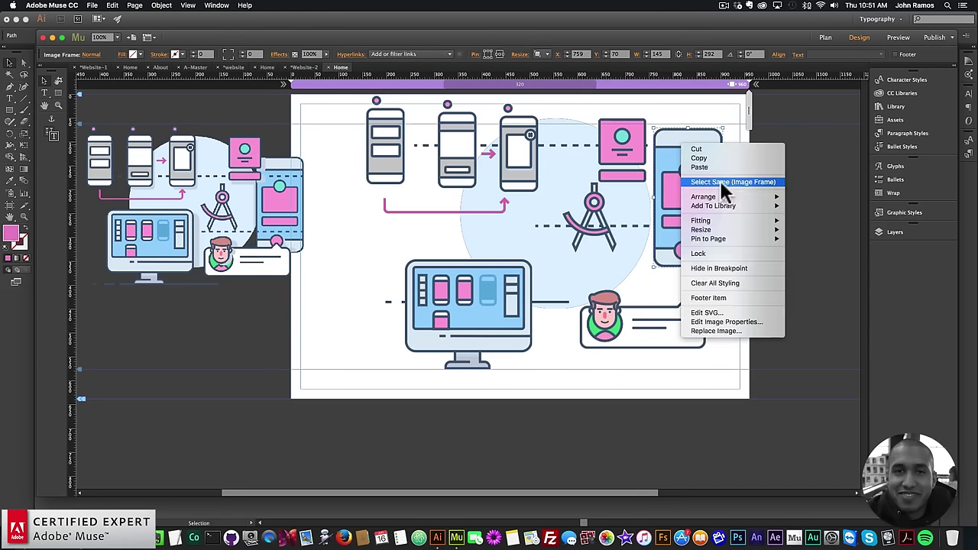
{"action": "mouse_move", "coordinate": [744, 197]}
{"action": "left_click", "coordinate": [815, 225]}
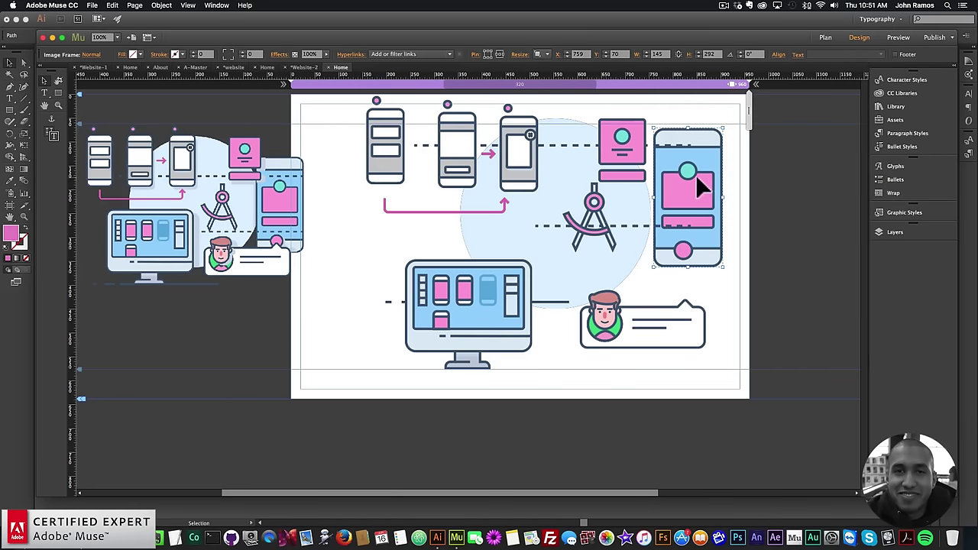
{"action": "left_click_drag", "start_coordinate": [696, 177], "coordinate": [667, 173]}
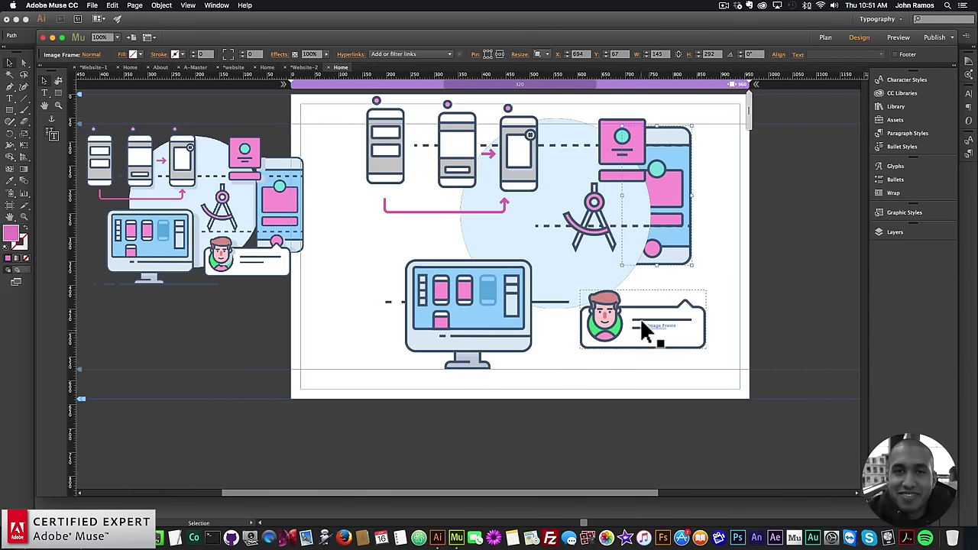
Step: In the Layers panel, step through the image frames, then nudge the light-blue circle 10 px right
{"action": "left_click", "coordinate": [895, 231]}
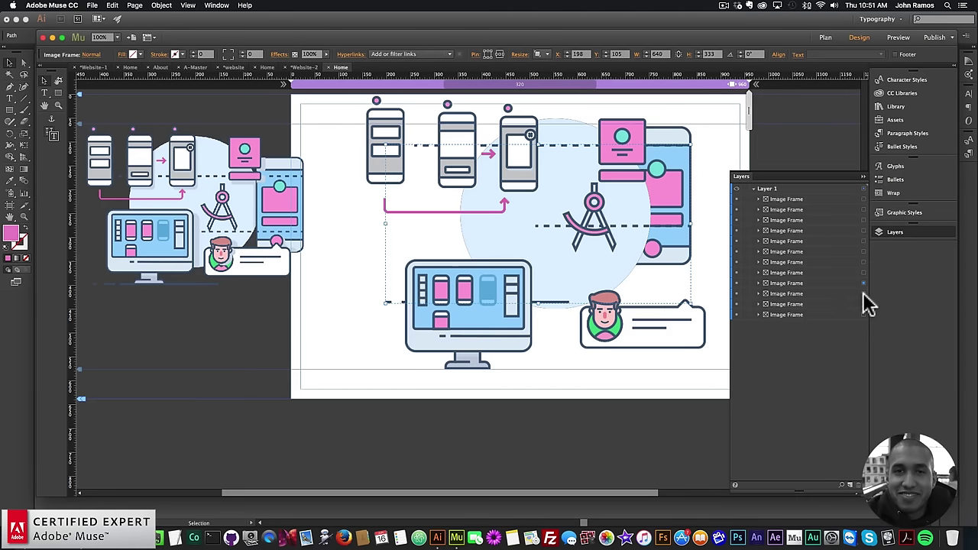
{"action": "left_click", "coordinate": [863, 294]}
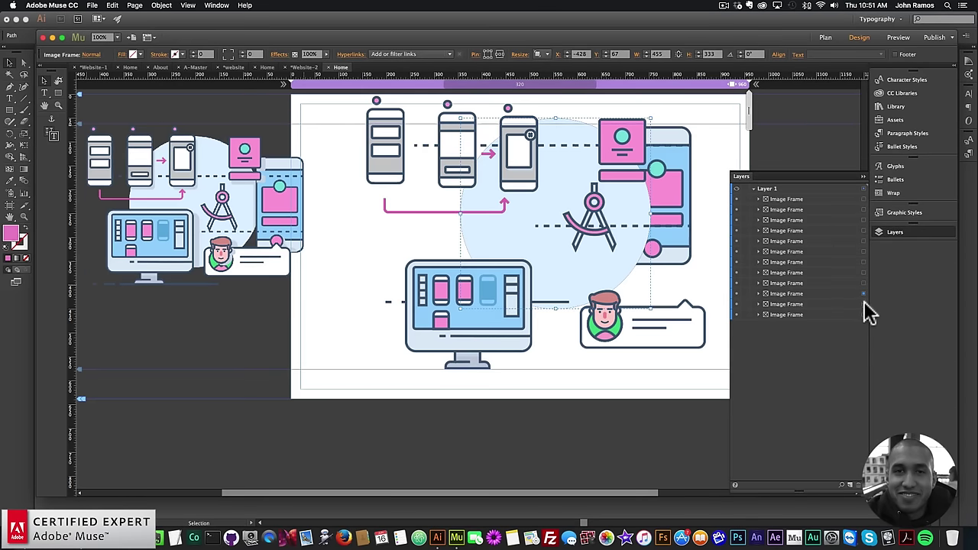
{"action": "left_click", "coordinate": [864, 209]}
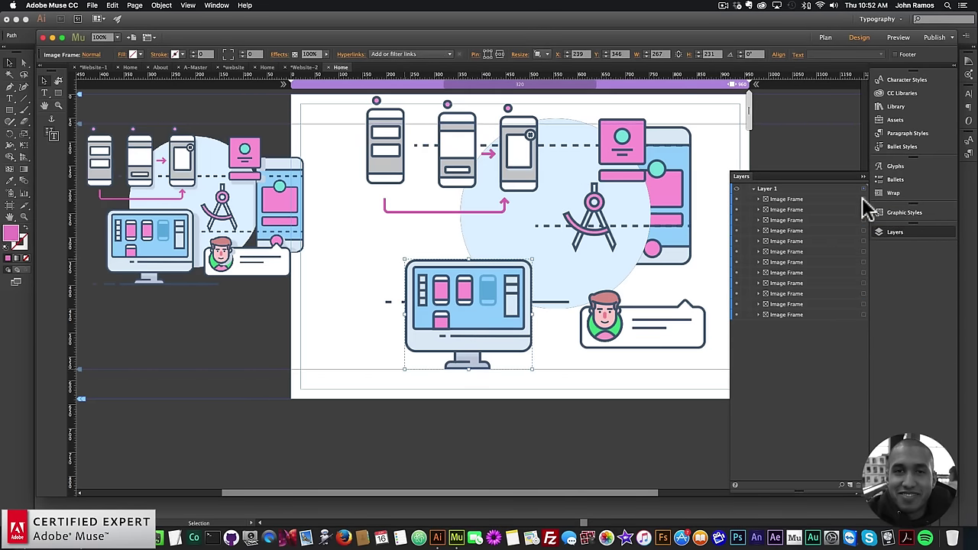
{"action": "left_click", "coordinate": [863, 199]}
{"action": "left_click", "coordinate": [863, 262]}
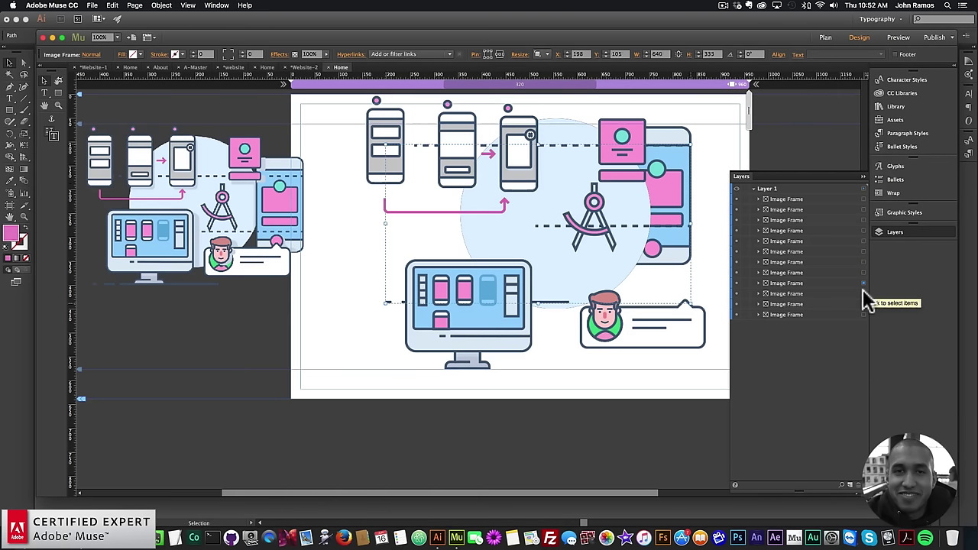
{"action": "left_click", "coordinate": [864, 293]}
{"action": "left_click", "coordinate": [863, 303]}
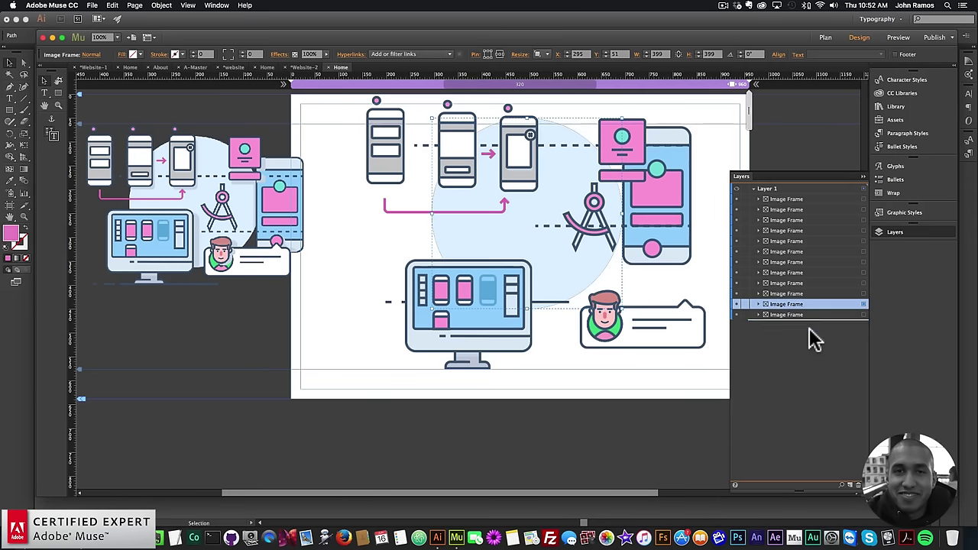
{"action": "left_click", "coordinate": [808, 314]}
{"action": "key", "text": "shift+Right"}
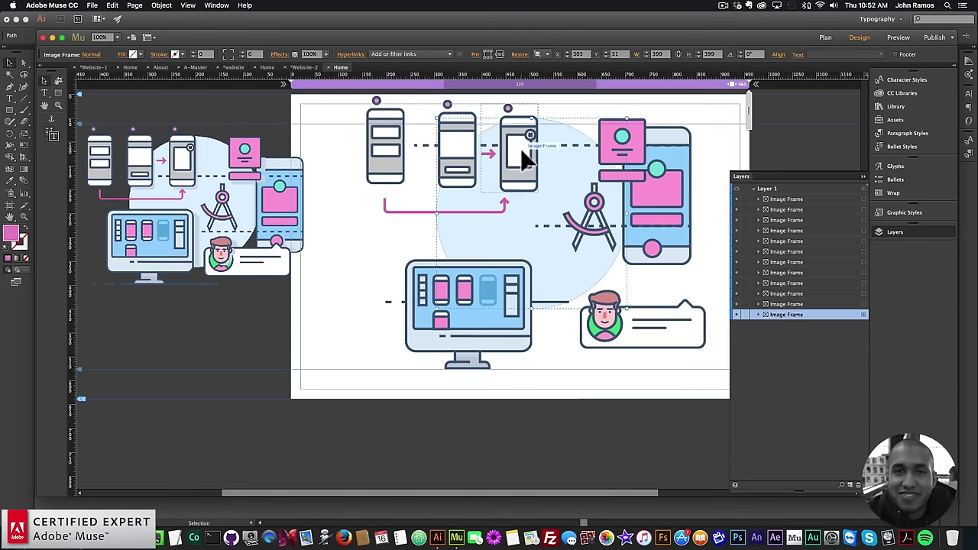
Step: Shift all illustration frames down and line up the three phones in a row
{"action": "left_click_drag", "start_coordinate": [374, 374], "coordinate": [601, 195]}
{"action": "left_click", "coordinate": [653, 127]}
{"action": "left_click", "coordinate": [524, 207]}
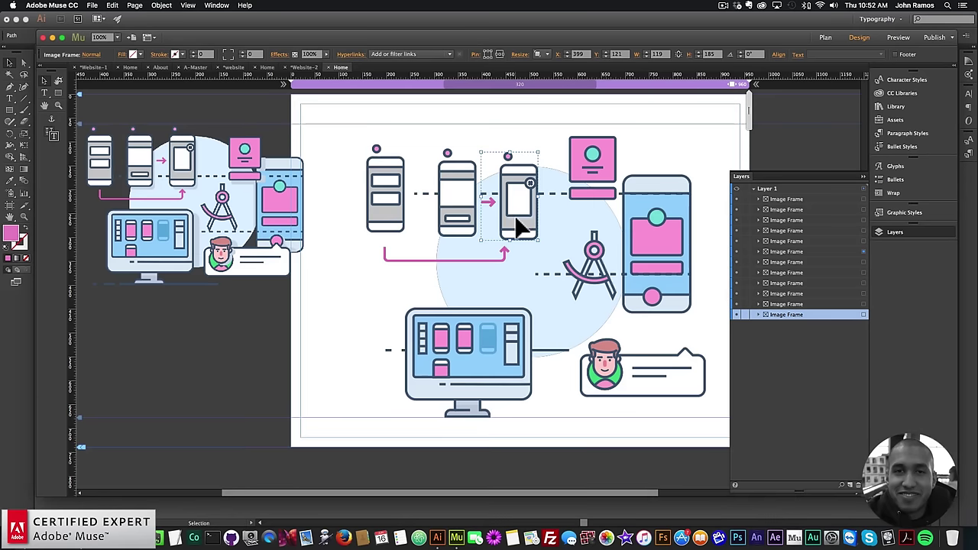
{"action": "left_click_drag", "start_coordinate": [520, 217], "coordinate": [518, 191]}
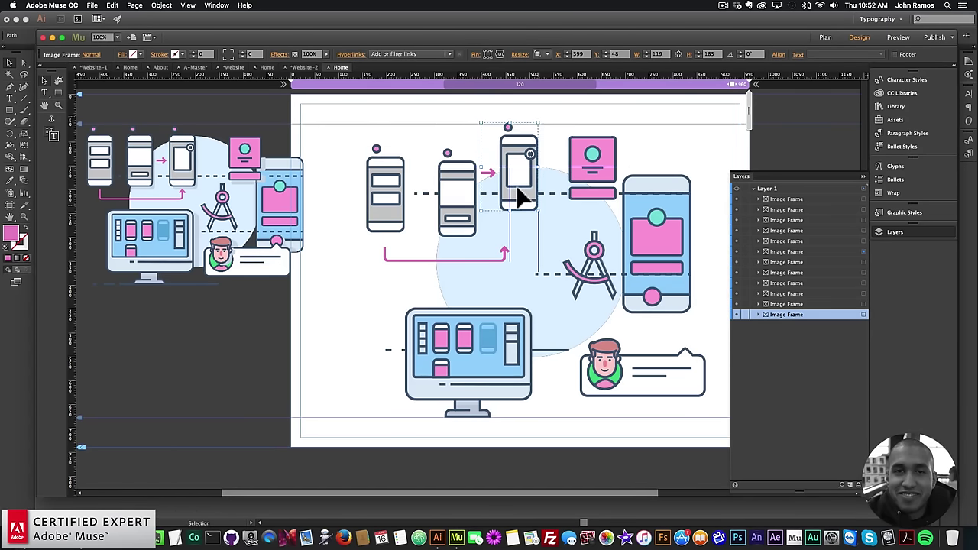
{"action": "left_click_drag", "start_coordinate": [448, 225], "coordinate": [452, 207]}
{"action": "left_click_drag", "start_coordinate": [375, 219], "coordinate": [395, 186]}
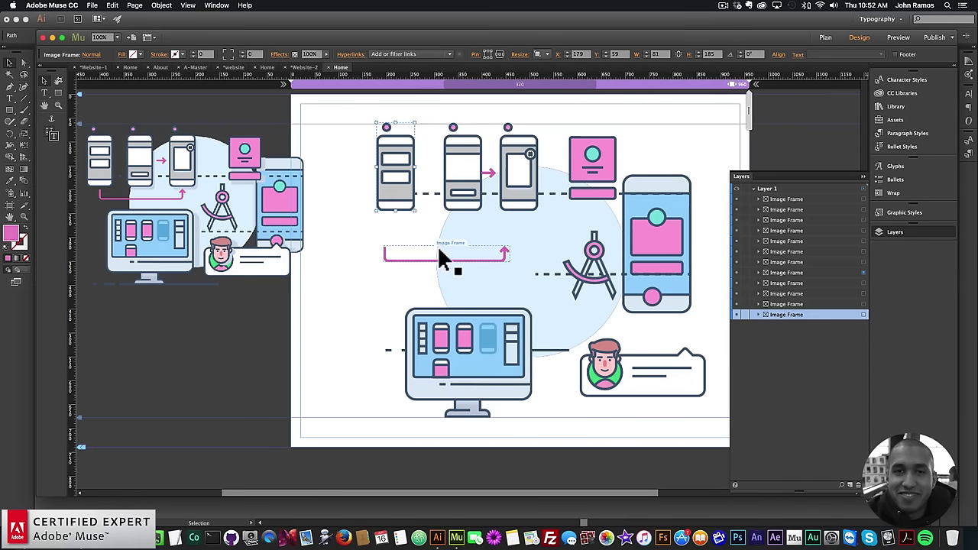
Step: Move the pink arrow under the phones and nudge the compass and right-hand phone into place
{"action": "left_click_drag", "start_coordinate": [458, 267], "coordinate": [477, 223]}
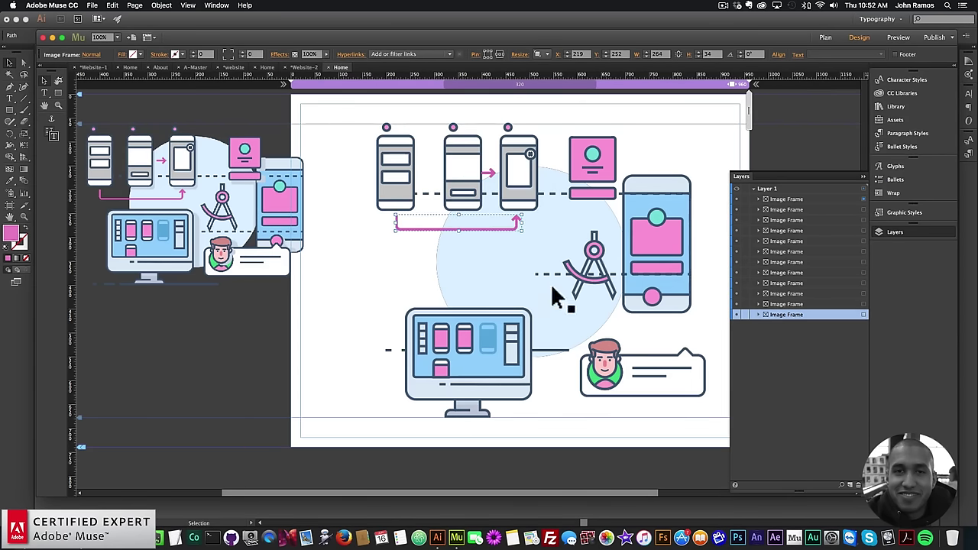
{"action": "left_click", "coordinate": [599, 279]}
{"action": "left_click_drag", "start_coordinate": [597, 271], "coordinate": [572, 247]}
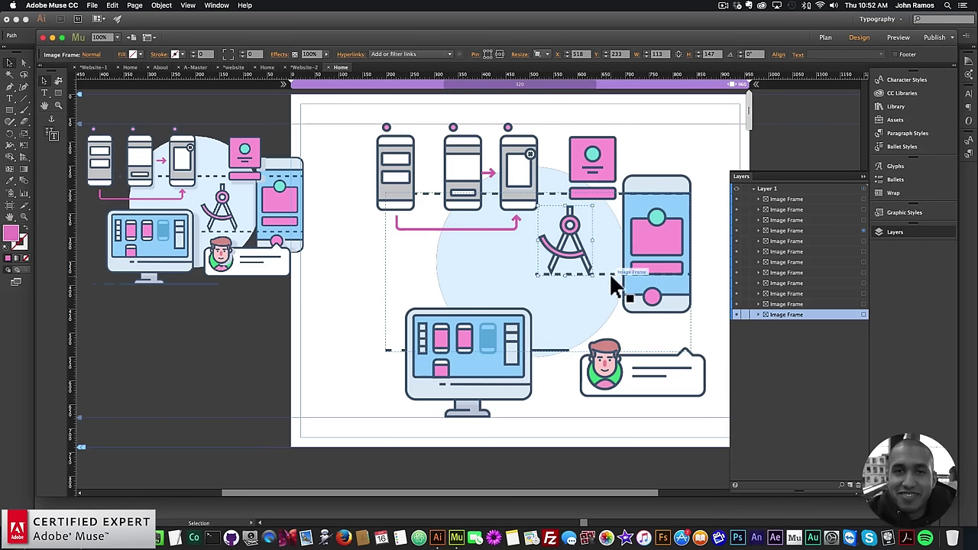
{"action": "left_click", "coordinate": [695, 234]}
{"action": "left_click", "coordinate": [673, 235]}
{"action": "key", "text": "shift+Up"}
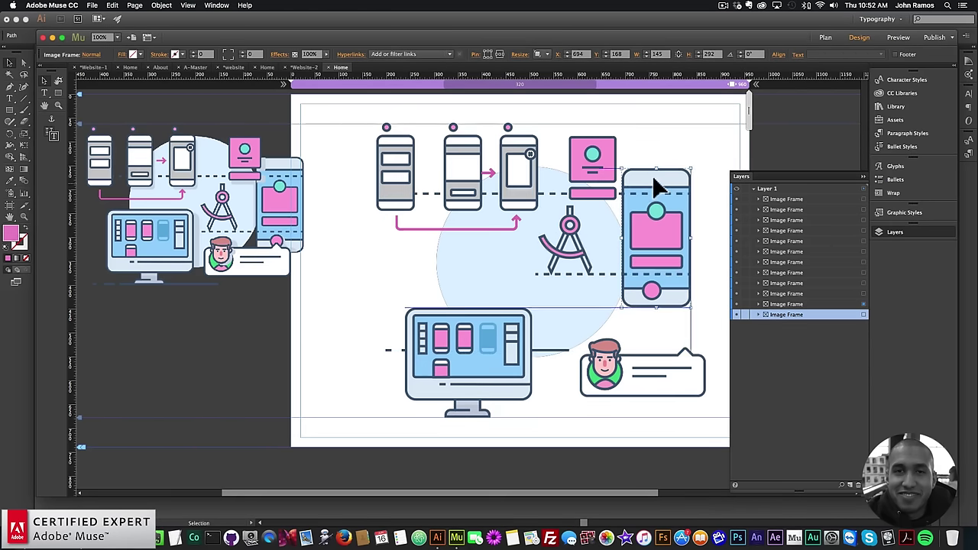
{"action": "left_click", "coordinate": [569, 245]}
{"action": "key", "text": "Left"}
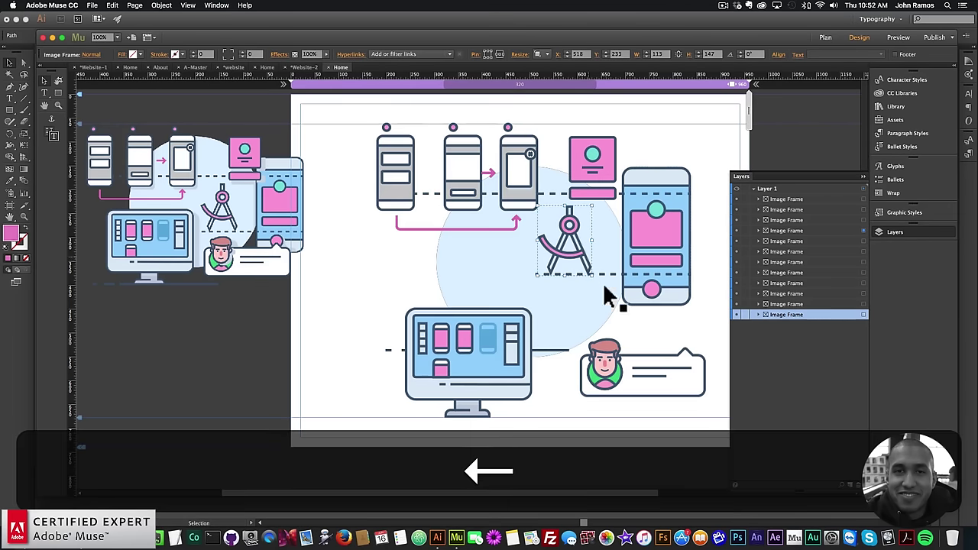
Step: Move the avatar chat bubble and the monitor up about 85 px
{"action": "left_click_drag", "start_coordinate": [644, 391], "coordinate": [611, 334]}
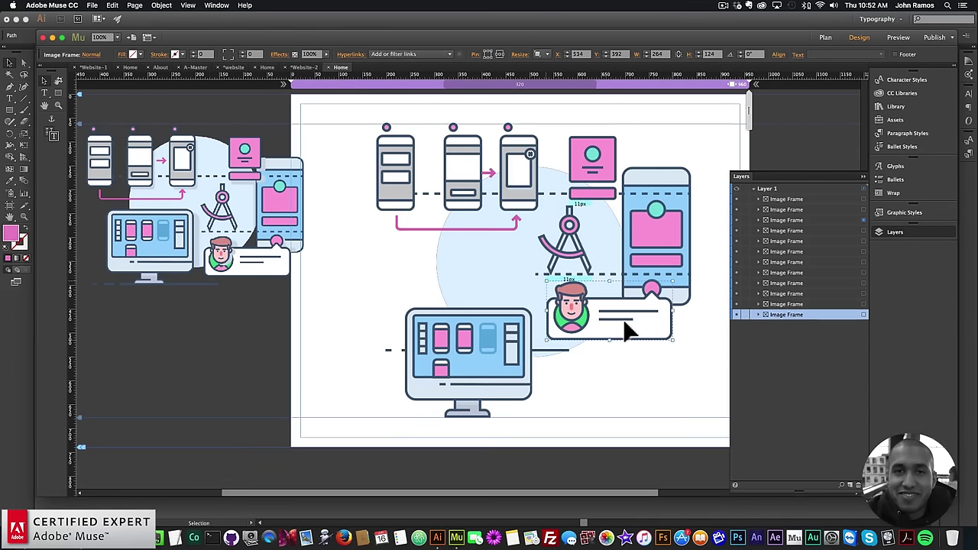
{"action": "left_click_drag", "start_coordinate": [470, 382], "coordinate": [477, 325]}
{"action": "left_click", "coordinate": [535, 402]}
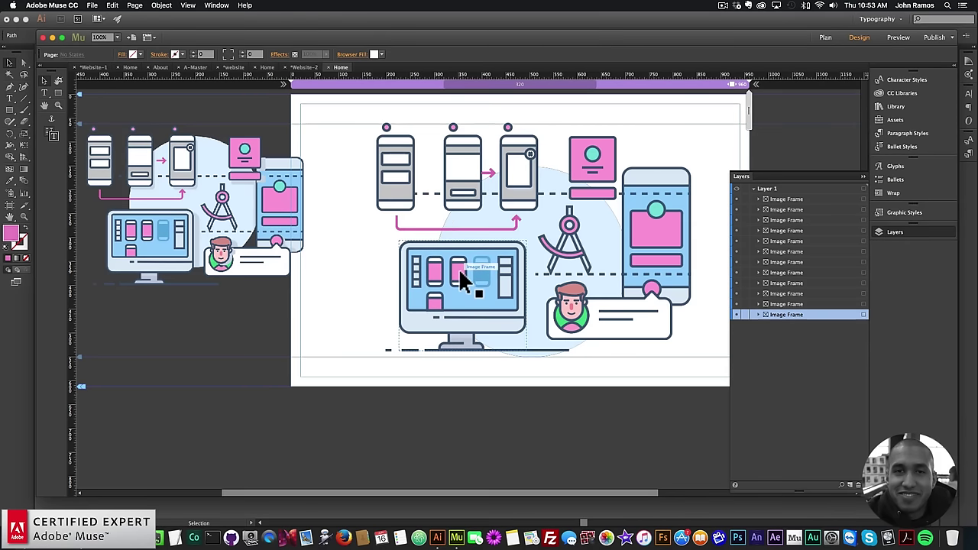
Step: Delete the leftover reference artwork beside the page and fine-tune the compass with arrow nudges
{"action": "left_click", "coordinate": [206, 240]}
{"action": "key", "text": "BackSpace"}
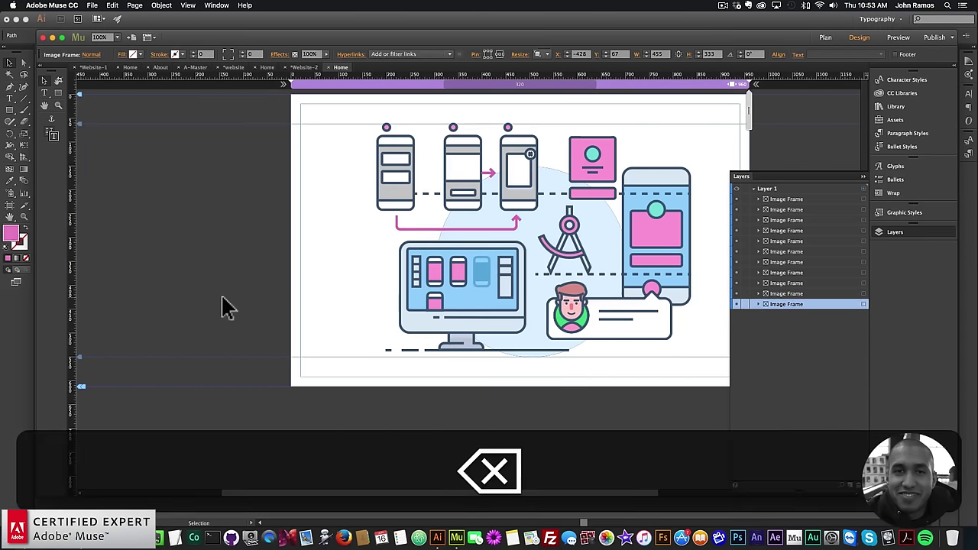
{"action": "left_click", "coordinate": [566, 250]}
{"action": "key", "text": "Up"}
{"action": "key", "text": "Up"}
{"action": "key", "text": "Up"}
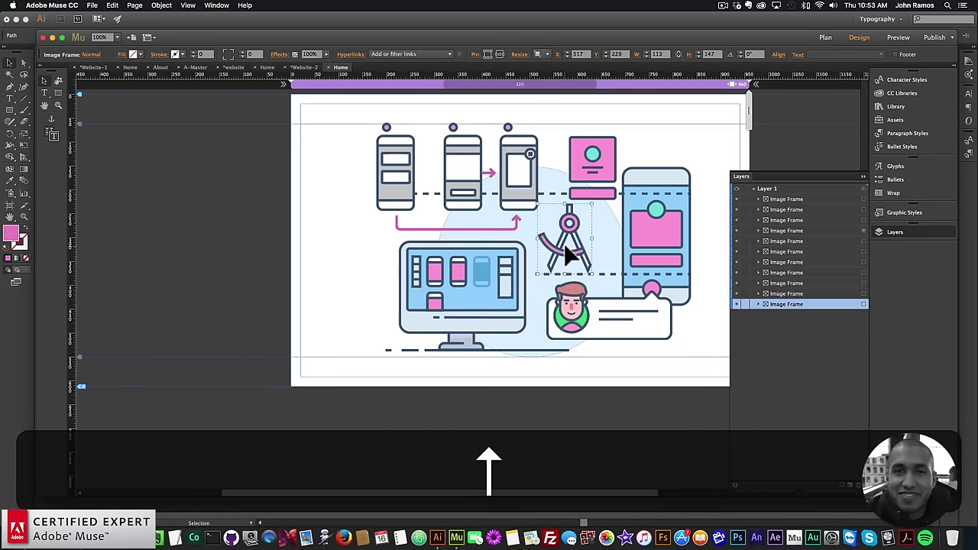
{"action": "key", "text": "Down"}
{"action": "key", "text": "Up"}
{"action": "key", "text": "Down"}
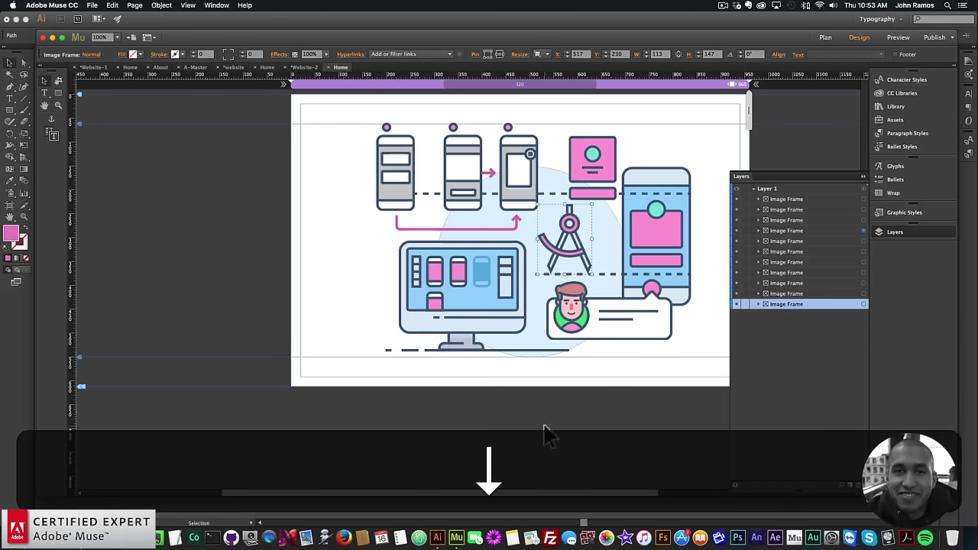
{"action": "left_click", "coordinate": [581, 412]}
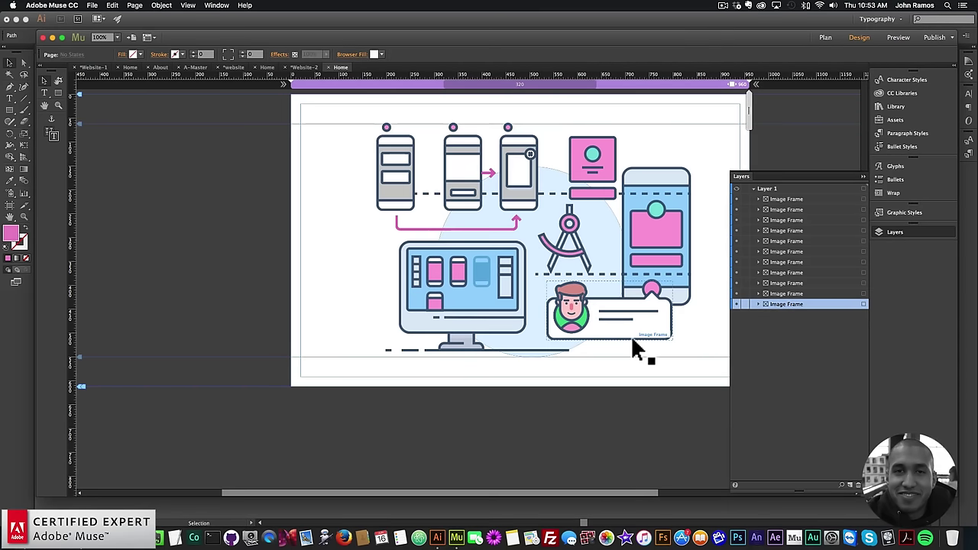
Step: Close the Layers panel, open the Library panel and search it for 'mm2'
{"action": "left_click", "coordinate": [917, 233]}
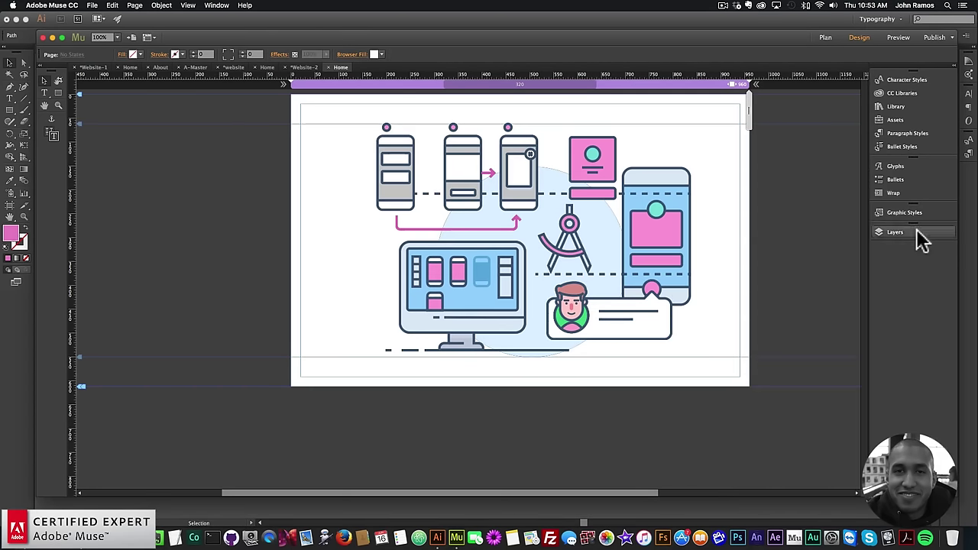
{"action": "left_click", "coordinate": [909, 108]}
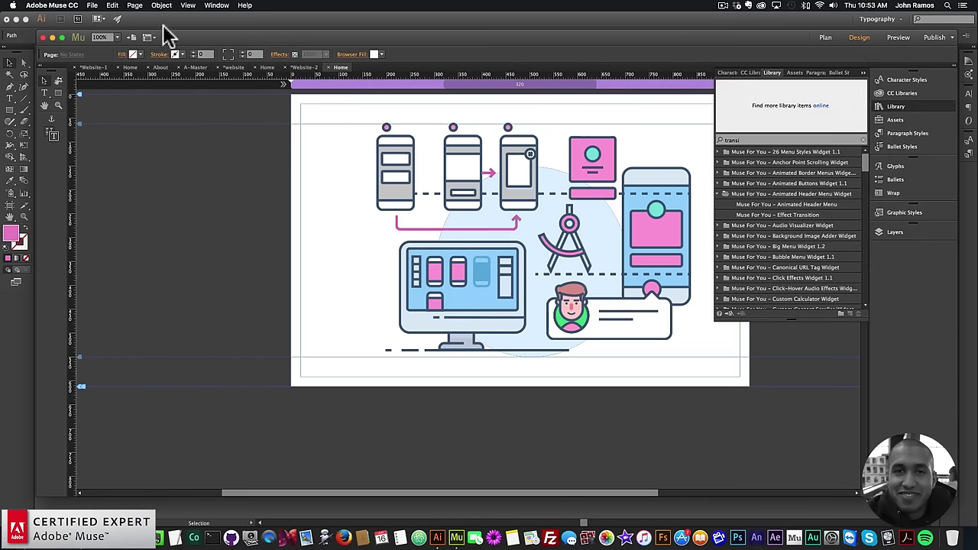
{"action": "left_click", "coordinate": [216, 5]}
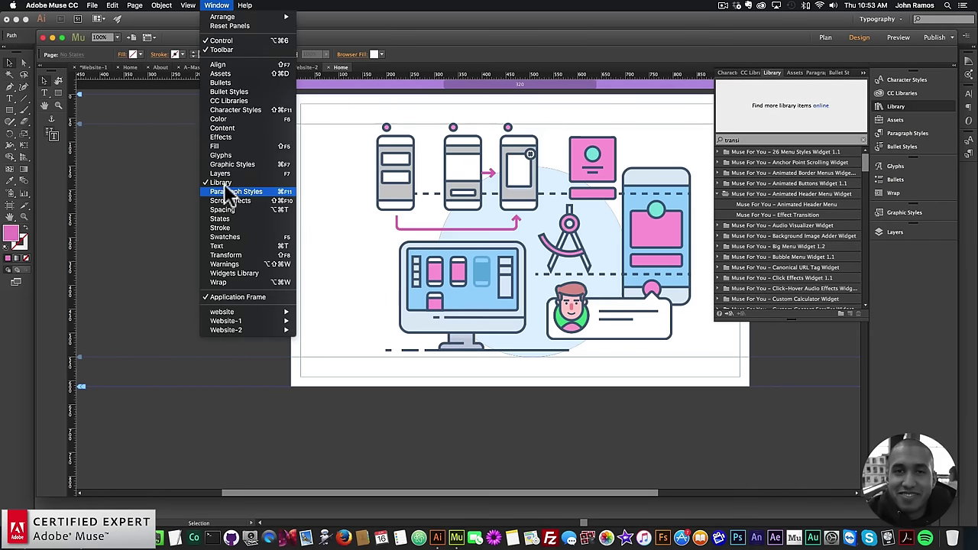
{"action": "left_click", "coordinate": [764, 139]}
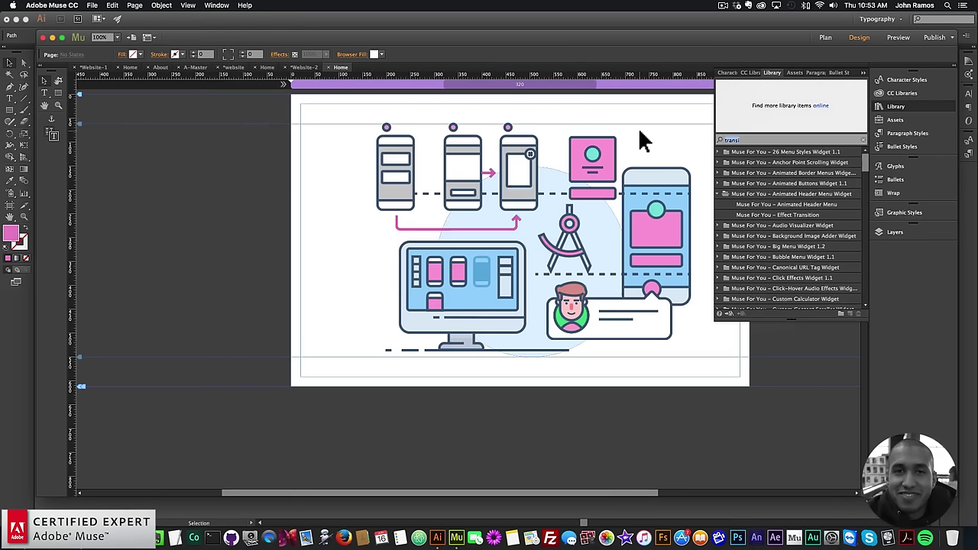
{"action": "type", "text": "mm2"}
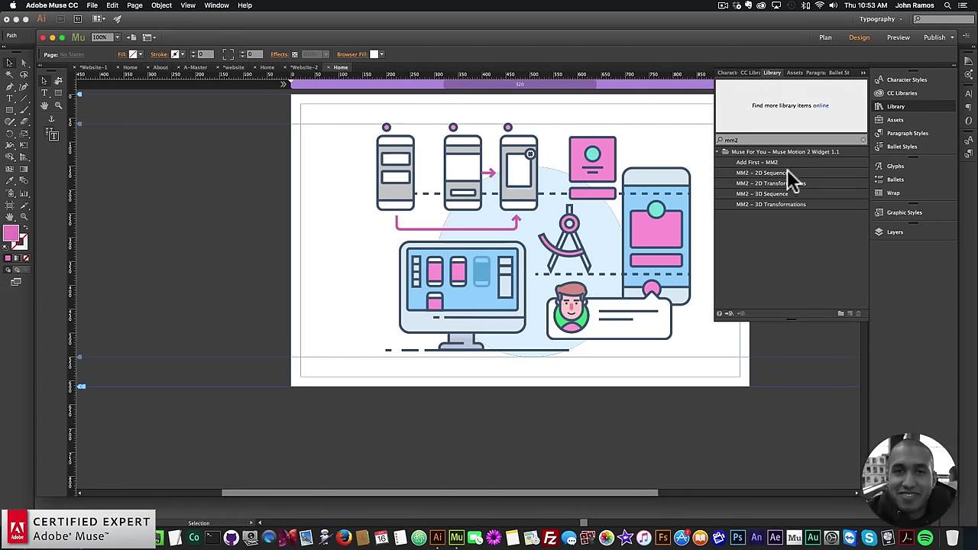
Step: Drag Add First – MM2 and MM2 - 2D Sequence onto the canvas against the page's top-left edge
{"action": "left_click", "coordinate": [768, 162]}
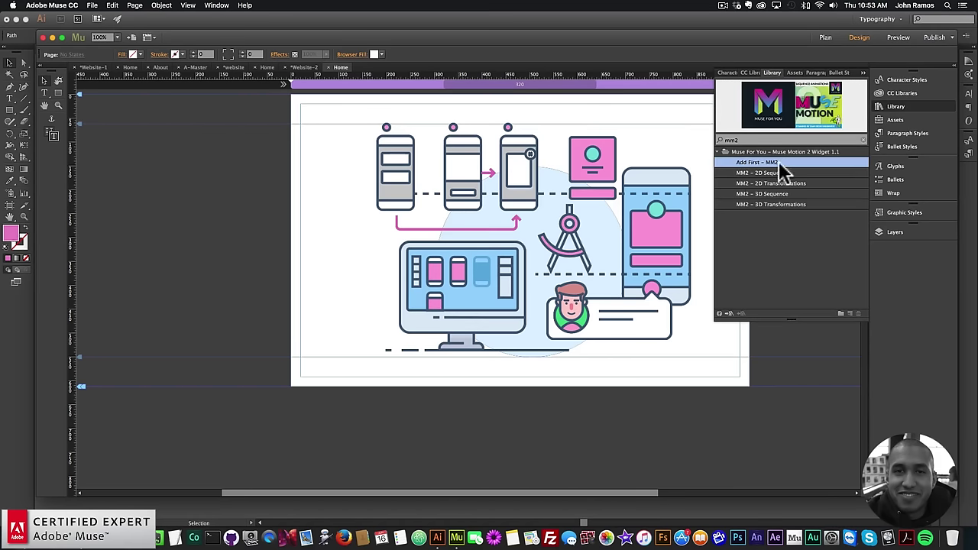
{"action": "left_click_drag", "start_coordinate": [774, 170], "coordinate": [282, 113]}
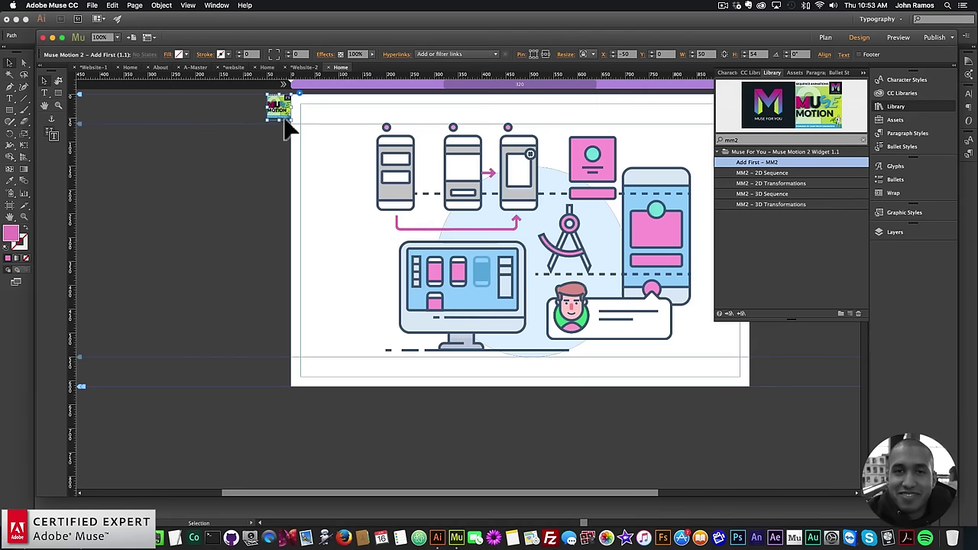
{"action": "left_click", "coordinate": [771, 173]}
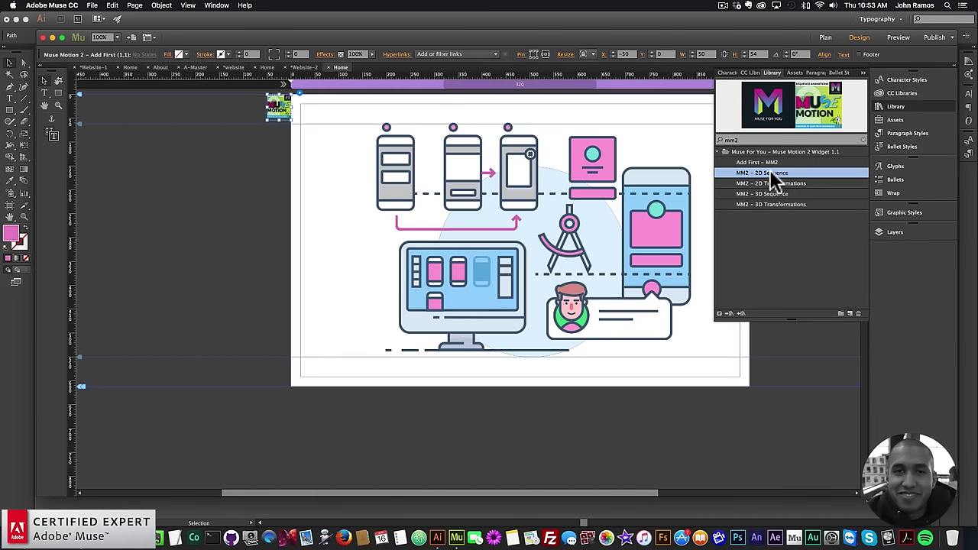
{"action": "left_click_drag", "start_coordinate": [771, 174], "coordinate": [262, 159]}
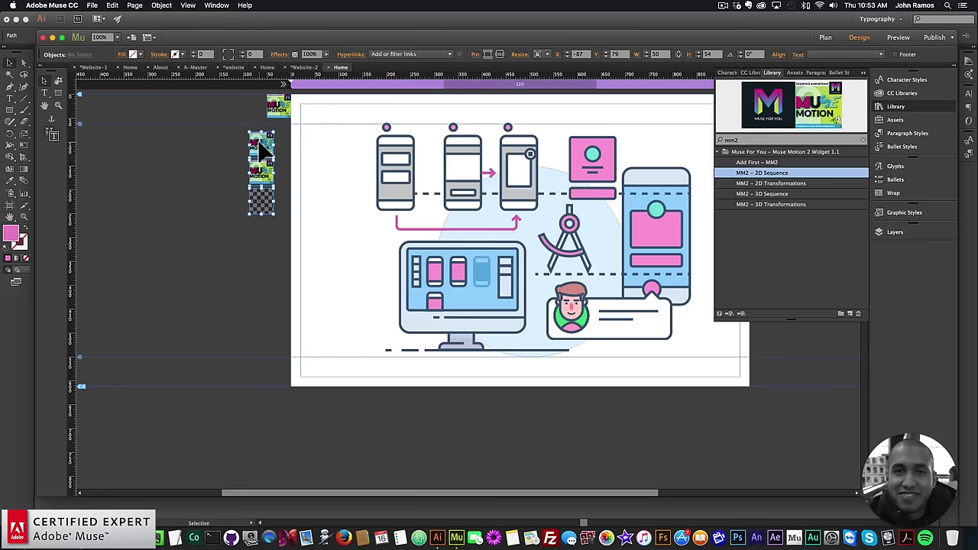
{"action": "left_click_drag", "start_coordinate": [259, 149], "coordinate": [294, 139]}
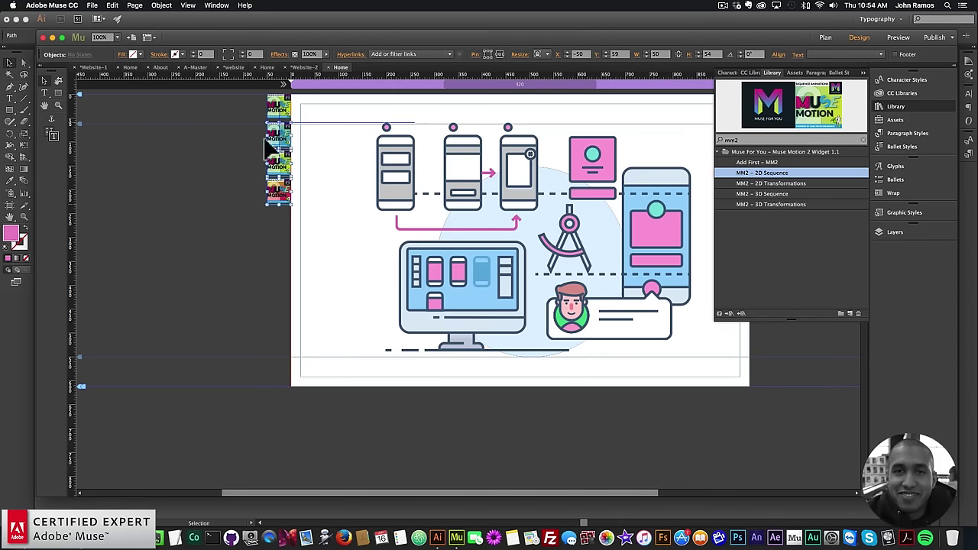
Step: Turn on Enable Reverse Play in the Beginning widget's sequence options
{"action": "left_click", "coordinate": [263, 147]}
{"action": "left_click", "coordinate": [283, 137]}
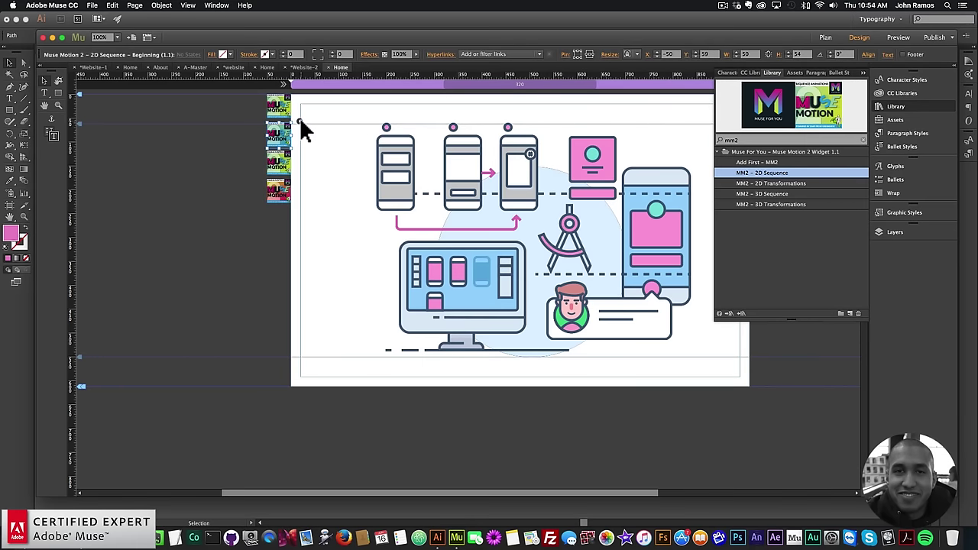
{"action": "left_click", "coordinate": [281, 164]}
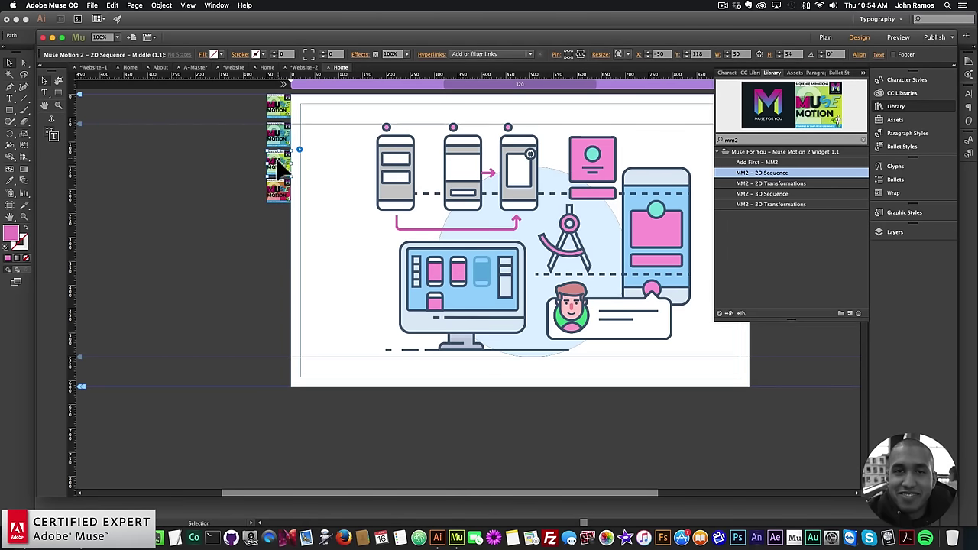
{"action": "left_click", "coordinate": [279, 191]}
{"action": "left_click", "coordinate": [284, 139]}
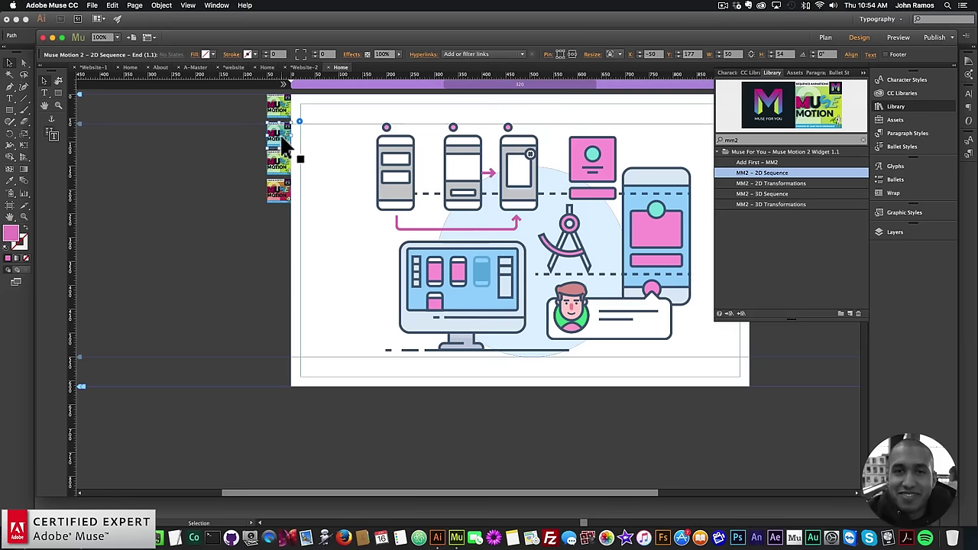
{"action": "left_click", "coordinate": [299, 122]}
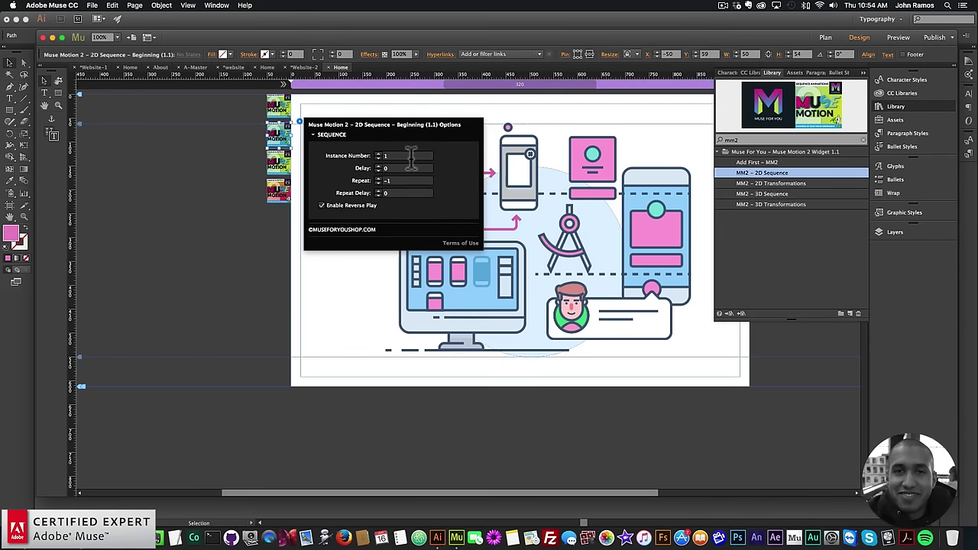
{"action": "left_click", "coordinate": [321, 205]}
Step: Show the Middle widget's motion options, with style motion1 and a 2-second duration
{"action": "left_click", "coordinate": [286, 167]}
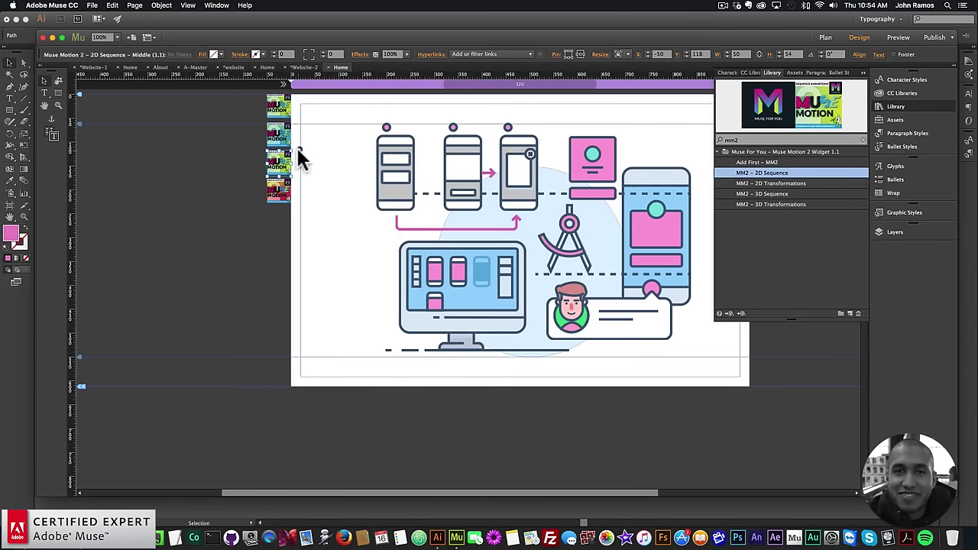
{"action": "left_click", "coordinate": [299, 150]}
{"action": "left_click", "coordinate": [298, 148]}
{"action": "left_click", "coordinate": [299, 150]}
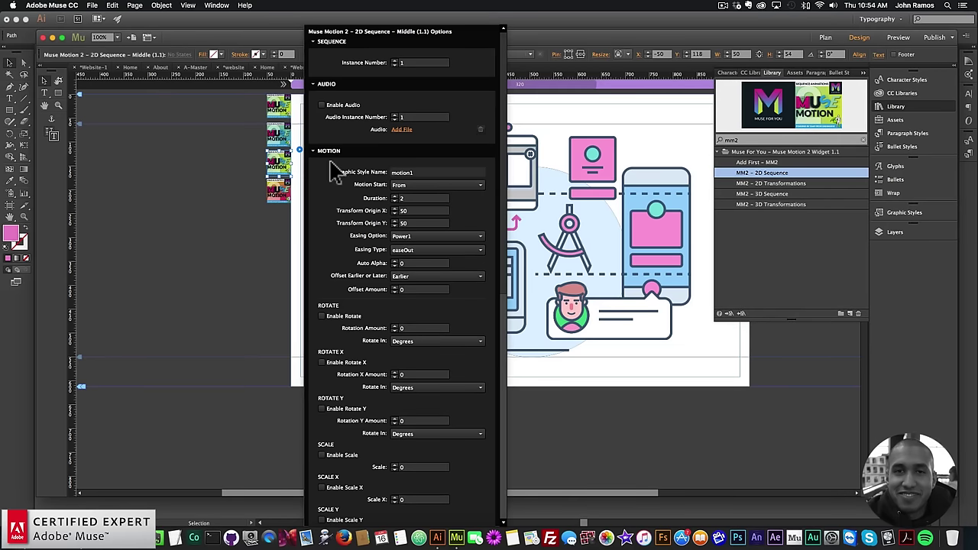
{"action": "mouse_move", "coordinate": [503, 130]}
{"action": "left_mouse_down"}
{"action": "mouse_move", "coordinate": [491, 258]}
{"action": "mouse_move", "coordinate": [497, 109]}
{"action": "mouse_move", "coordinate": [498, 208]}
{"action": "mouse_move", "coordinate": [488, 125]}
{"action": "left_mouse_up"}
{"action": "scroll", "coordinate": [498, 84], "scroll_direction": "down", "scroll_amount": 1}
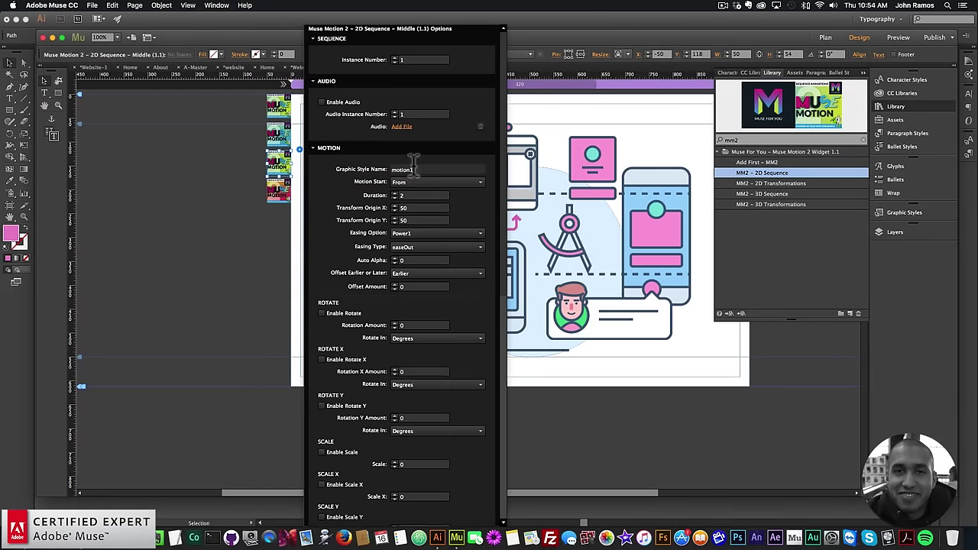
{"action": "left_click", "coordinate": [243, 252]}
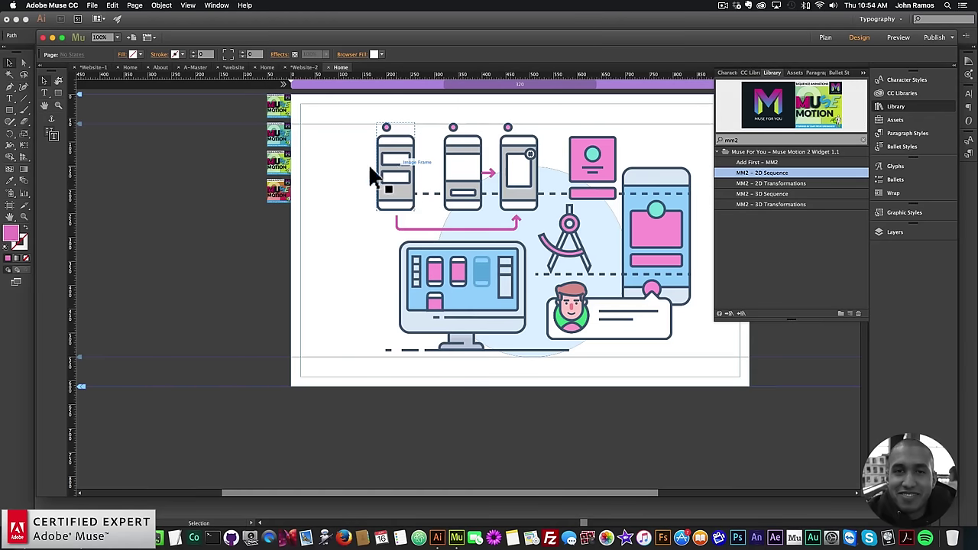
{"action": "left_click", "coordinate": [304, 157]}
{"action": "left_click", "coordinate": [299, 151]}
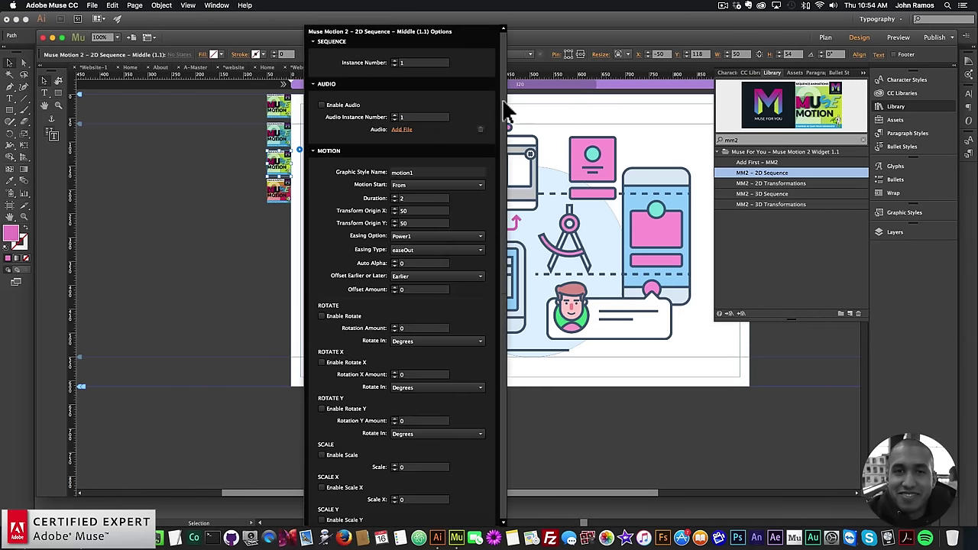
{"action": "scroll", "coordinate": [497, 192], "scroll_direction": "down", "scroll_amount": 5}
{"action": "scroll", "coordinate": [494, 192], "scroll_direction": "up", "scroll_amount": 5}
{"action": "left_click_drag", "start_coordinate": [505, 111], "coordinate": [401, 475]}
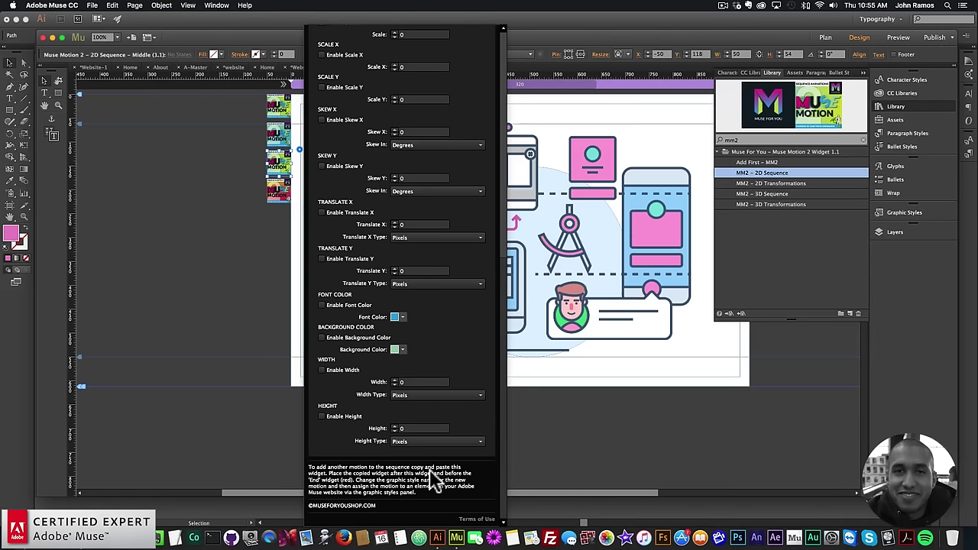
Step: Move the End widget lower and paste a copy of the Middle widget beneath Middle
{"action": "left_click", "coordinate": [275, 195]}
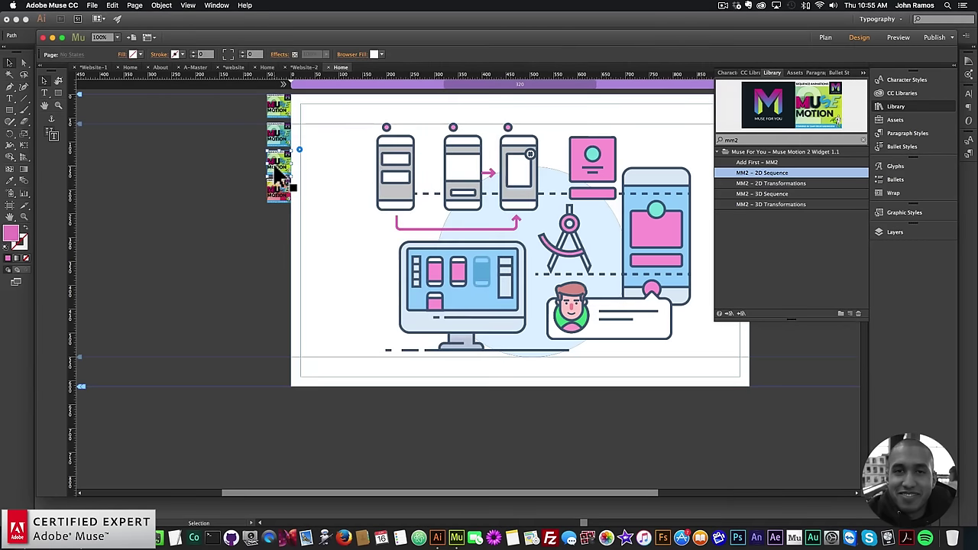
{"action": "left_click_drag", "start_coordinate": [278, 192], "coordinate": [278, 222]}
{"action": "left_click", "coordinate": [282, 174]}
{"action": "key", "text": "super+c"}
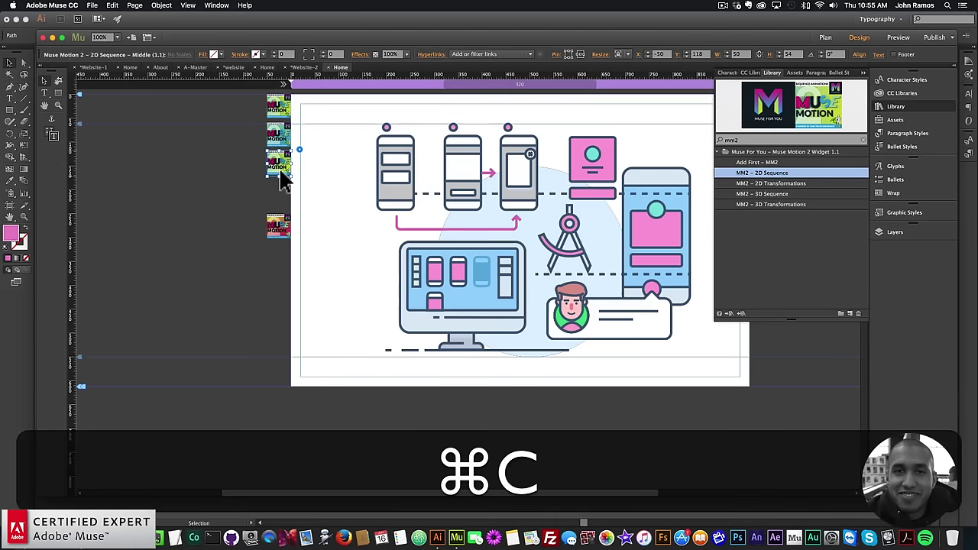
{"action": "key", "text": "super+v"}
{"action": "left_click_drag", "start_coordinate": [284, 179], "coordinate": [500, 286]}
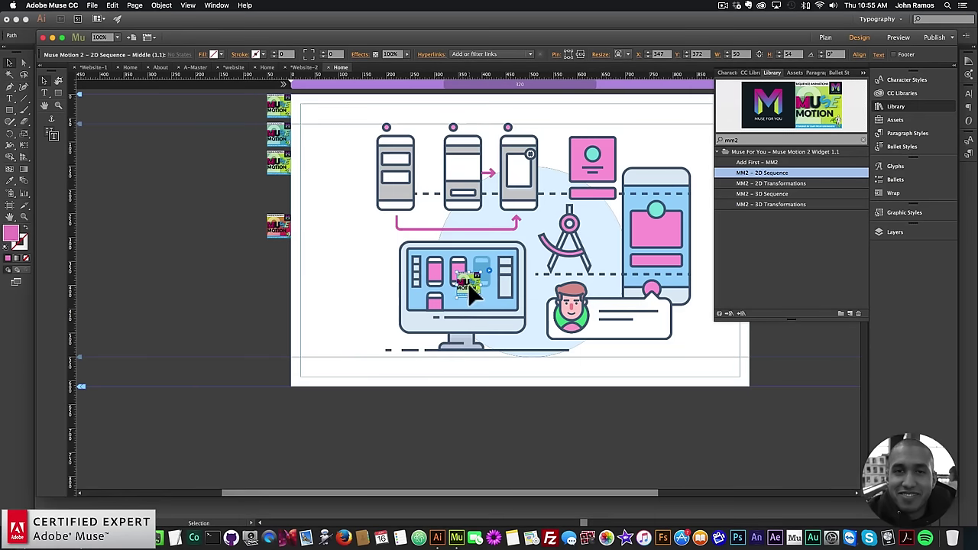
{"action": "left_click_drag", "start_coordinate": [466, 289], "coordinate": [282, 200]}
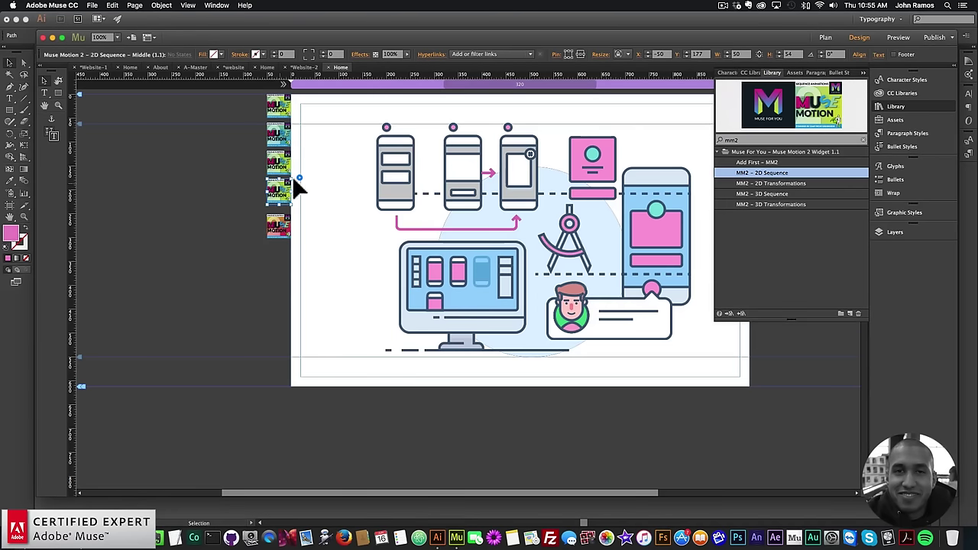
Step: Inspect the copied Middle widget's options, then delete the copy
{"action": "left_click", "coordinate": [300, 178]}
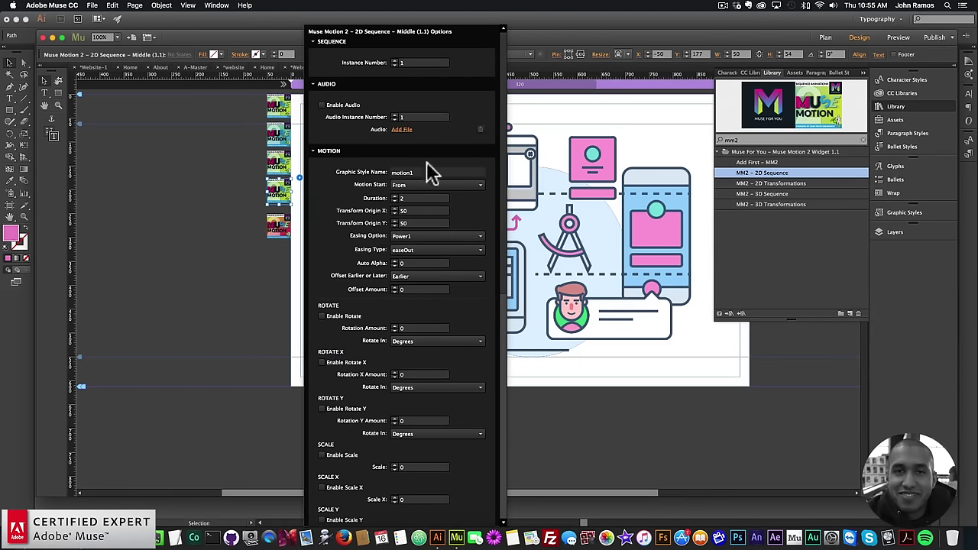
{"action": "left_click", "coordinate": [276, 216]}
{"action": "key", "text": "BackSpace"}
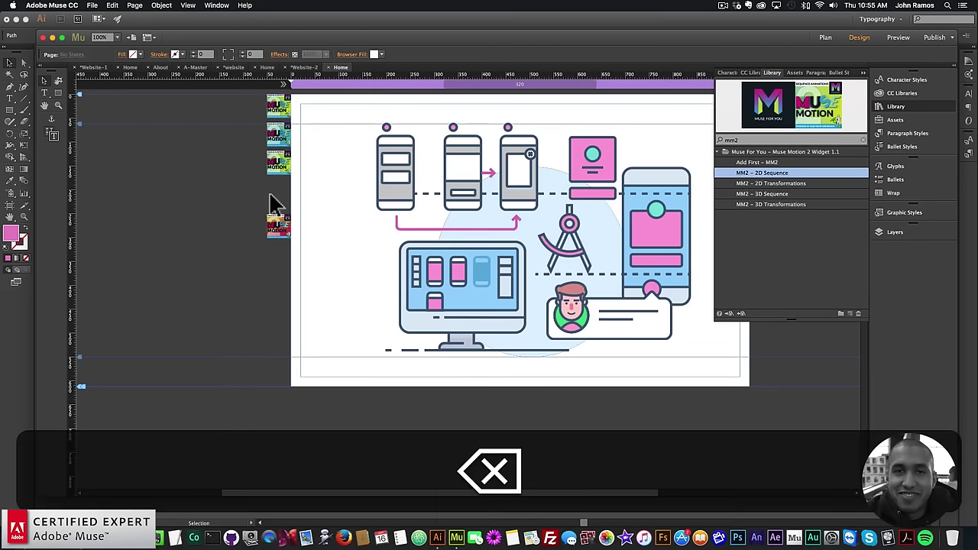
{"action": "left_click", "coordinate": [277, 172]}
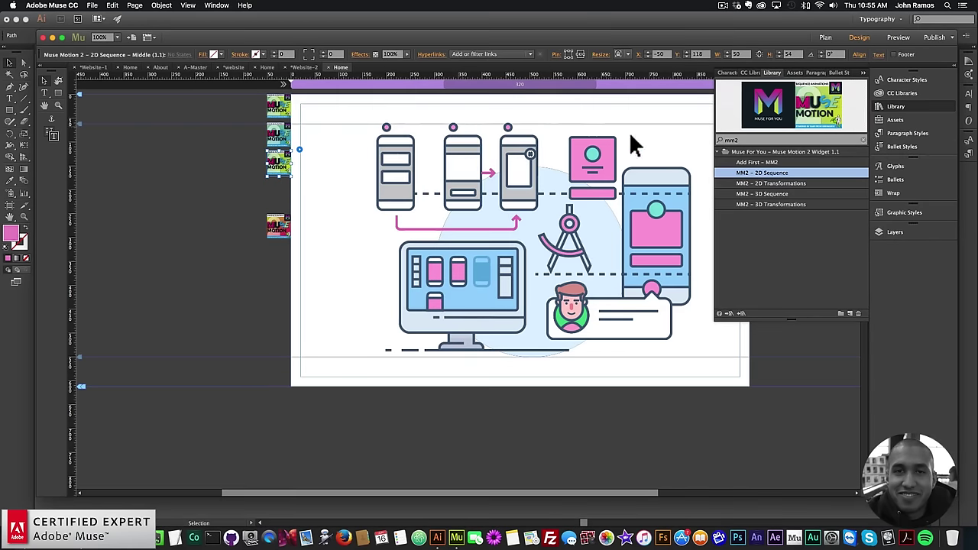
{"action": "left_click", "coordinate": [214, 201]}
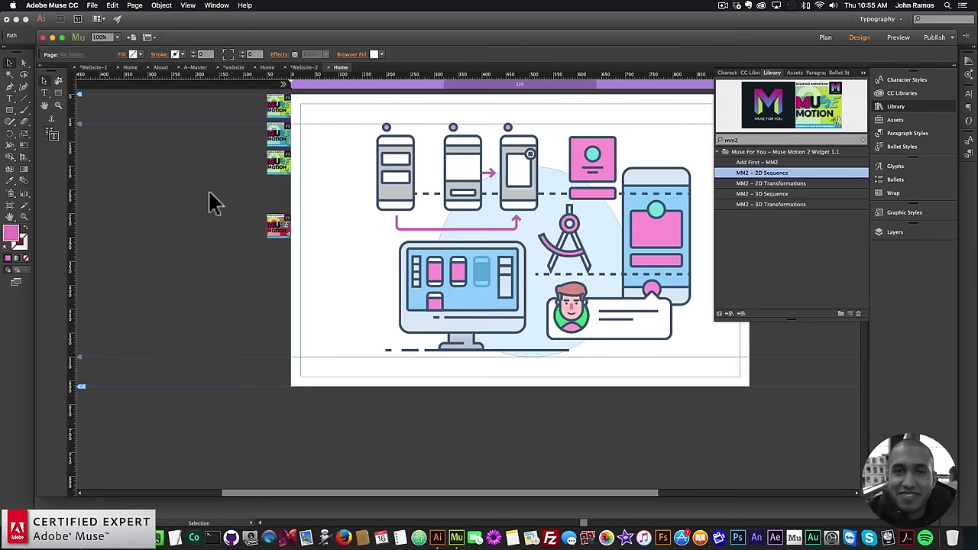
Step: Select the first phone wireframe image and show the Graphic Styles panel
{"action": "left_click", "coordinate": [393, 167]}
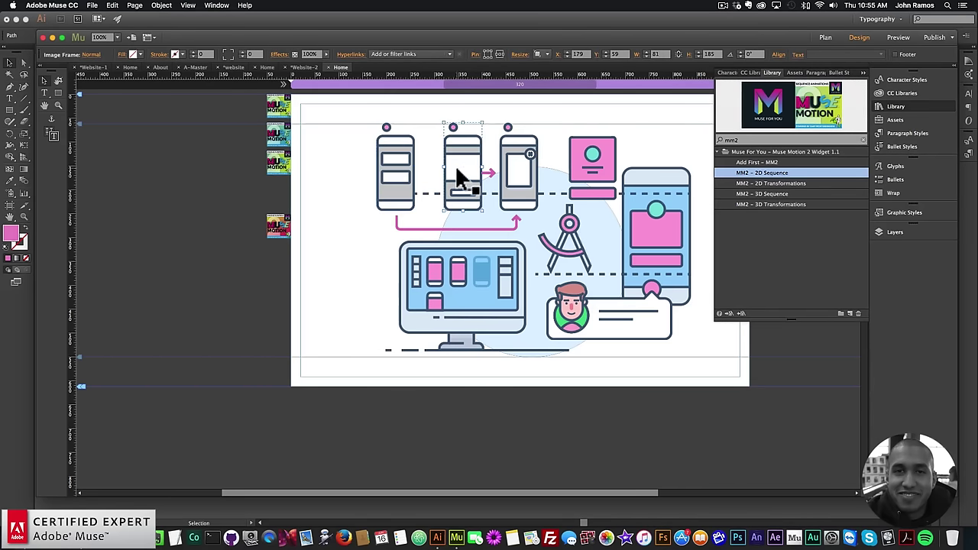
{"action": "left_click", "coordinate": [456, 164]}
{"action": "left_click", "coordinate": [379, 267]}
{"action": "left_click", "coordinate": [399, 177]}
{"action": "left_click", "coordinate": [909, 213]}
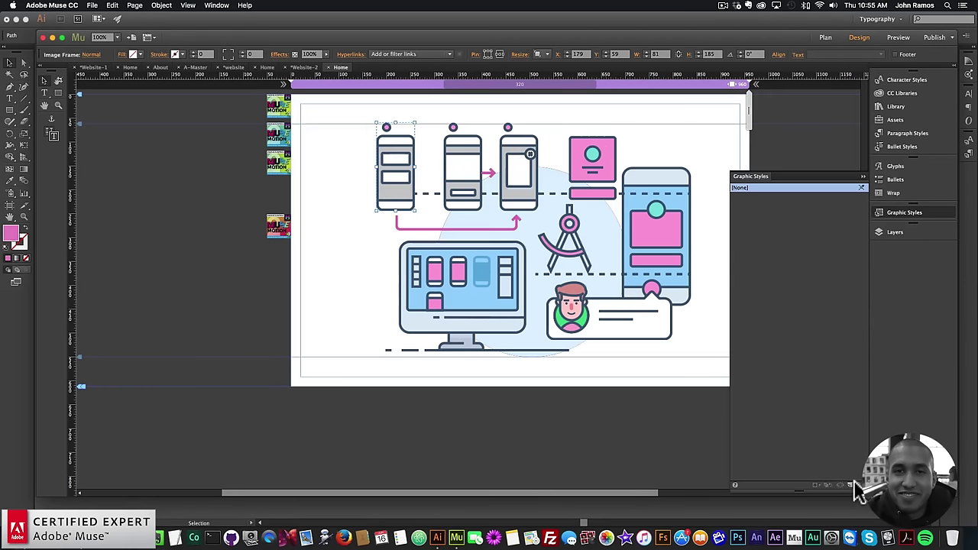
Step: Create graphic styles motion1 and motion2 for the first two phone wireframes
{"action": "double_click", "coordinate": [753, 198]}
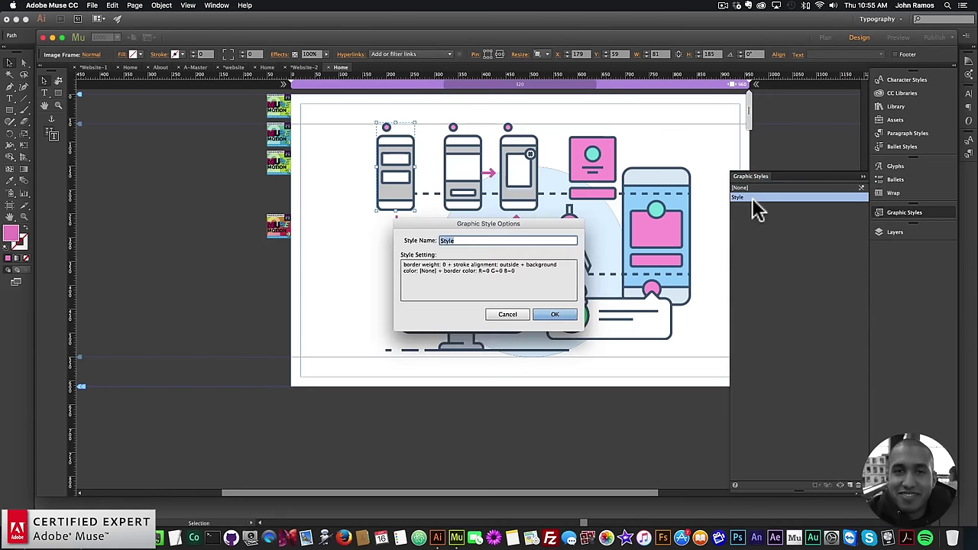
{"action": "type", "text": "motion1"}
{"action": "key", "text": "Return"}
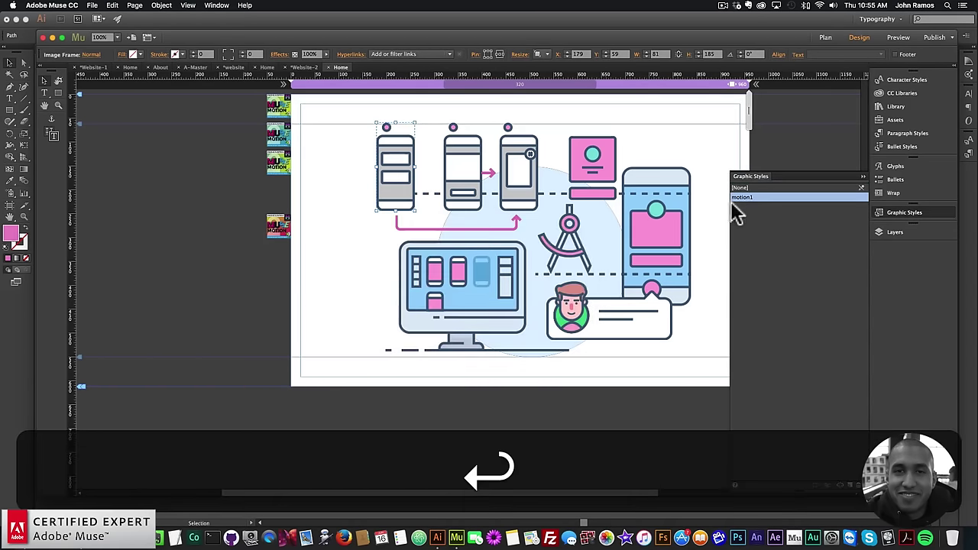
{"action": "left_click", "coordinate": [474, 156]}
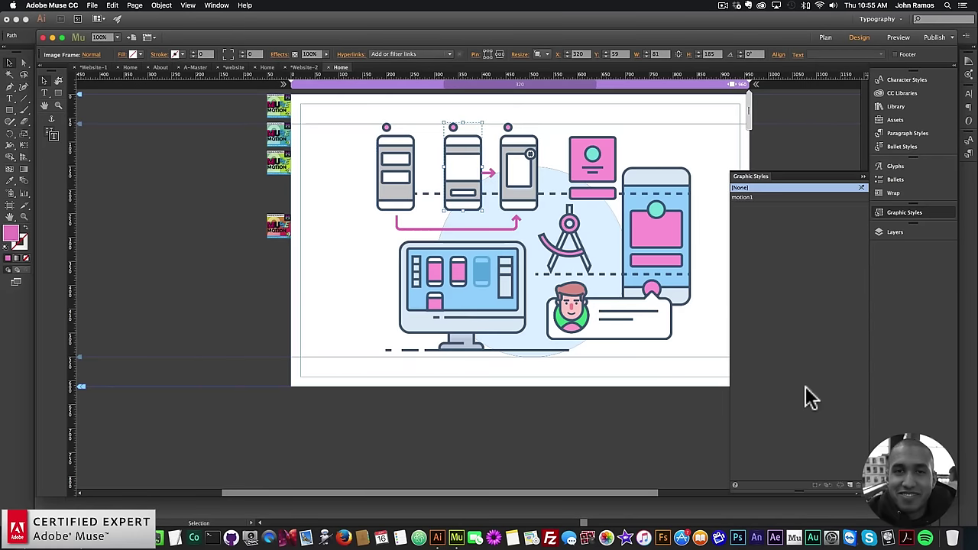
{"action": "double_click", "coordinate": [747, 214]}
{"action": "type", "text": "motion2"}
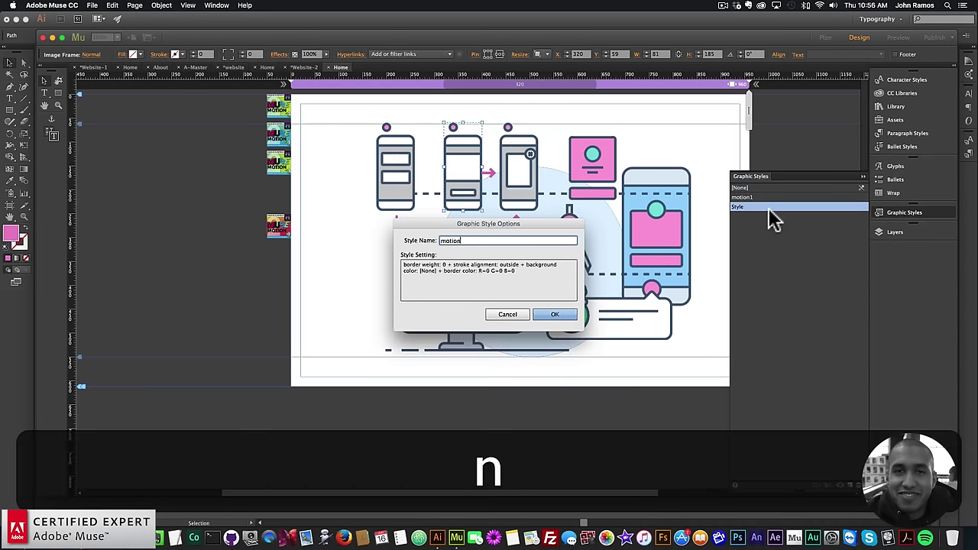
{"action": "key", "text": "Return"}
Step: Create styles motion3 for the third phone and motion4 for the pink profile card
{"action": "left_click", "coordinate": [518, 167]}
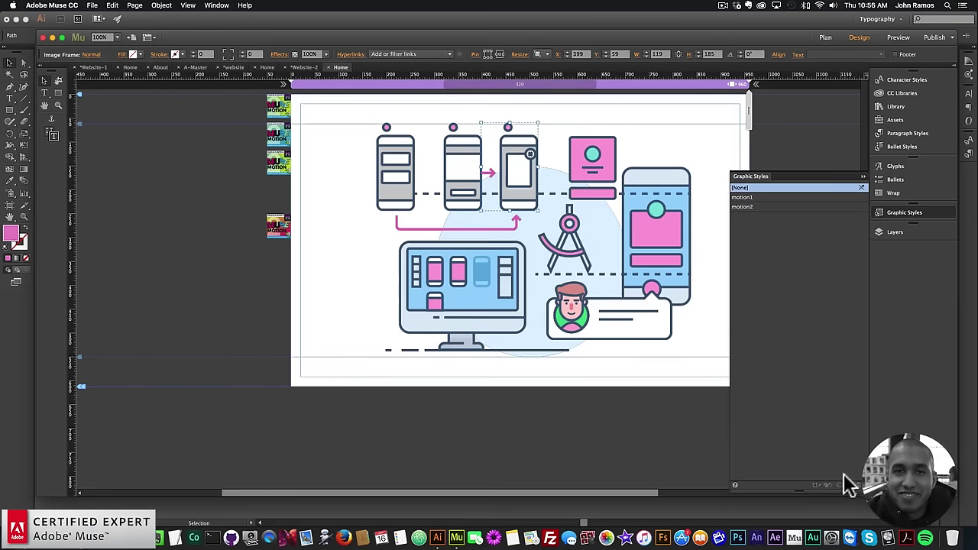
{"action": "left_click", "coordinate": [850, 484]}
{"action": "double_click", "coordinate": [747, 217]}
{"action": "type", "text": "motion3"}
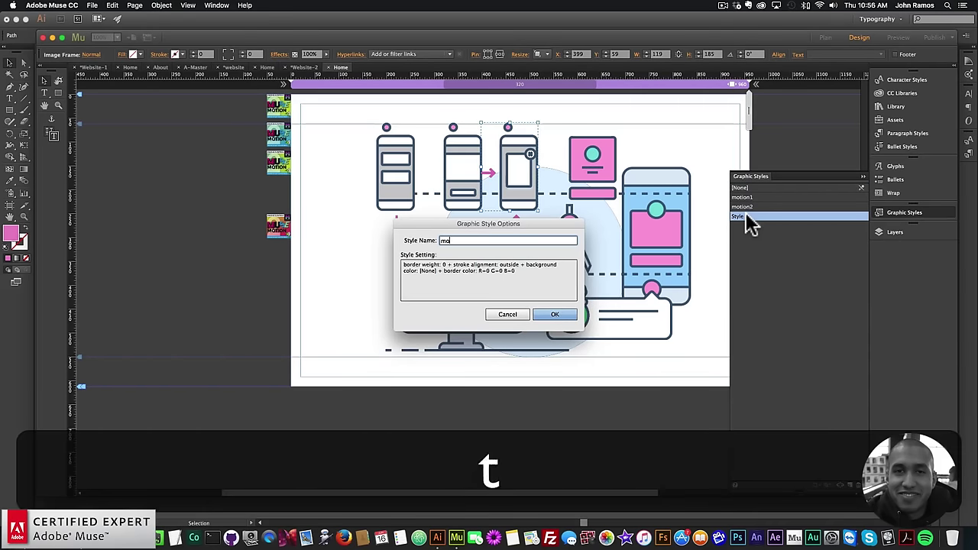
{"action": "key", "text": "Return"}
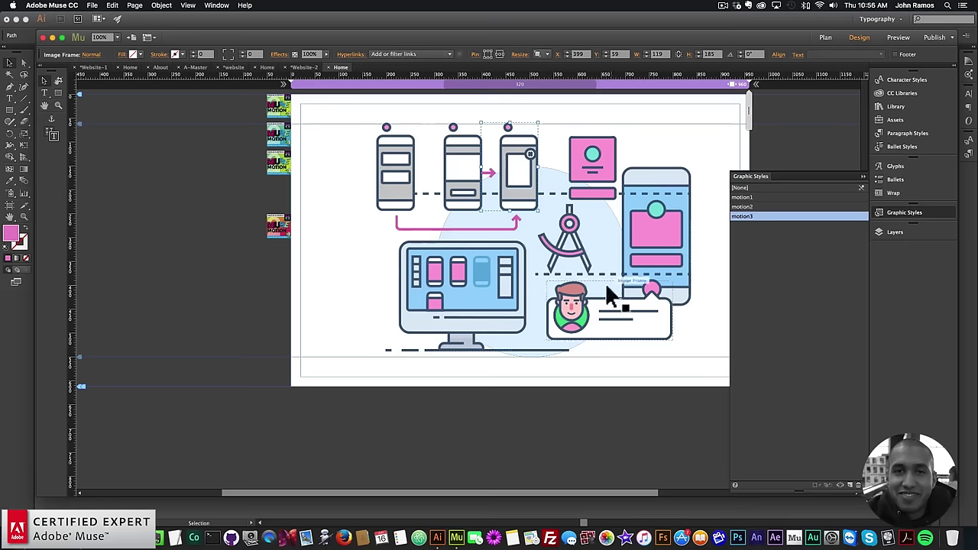
{"action": "left_click", "coordinate": [590, 165]}
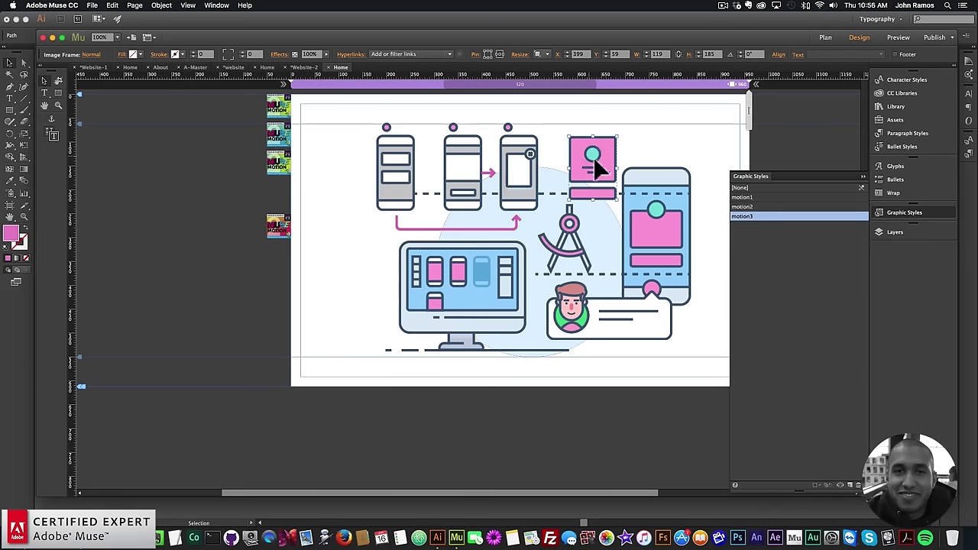
{"action": "left_click", "coordinate": [851, 486]}
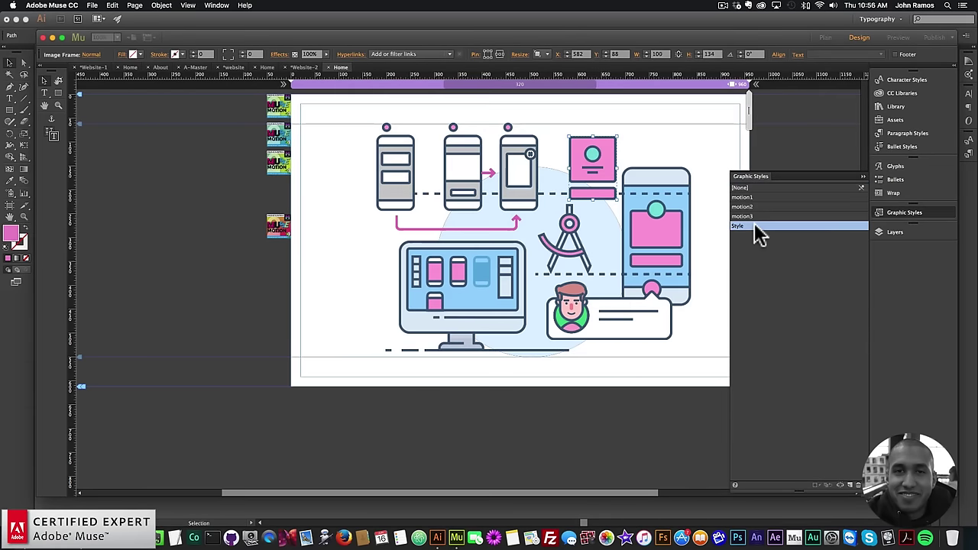
{"action": "double_click", "coordinate": [756, 226]}
{"action": "type", "text": "motion4"}
{"action": "key", "text": "Return"}
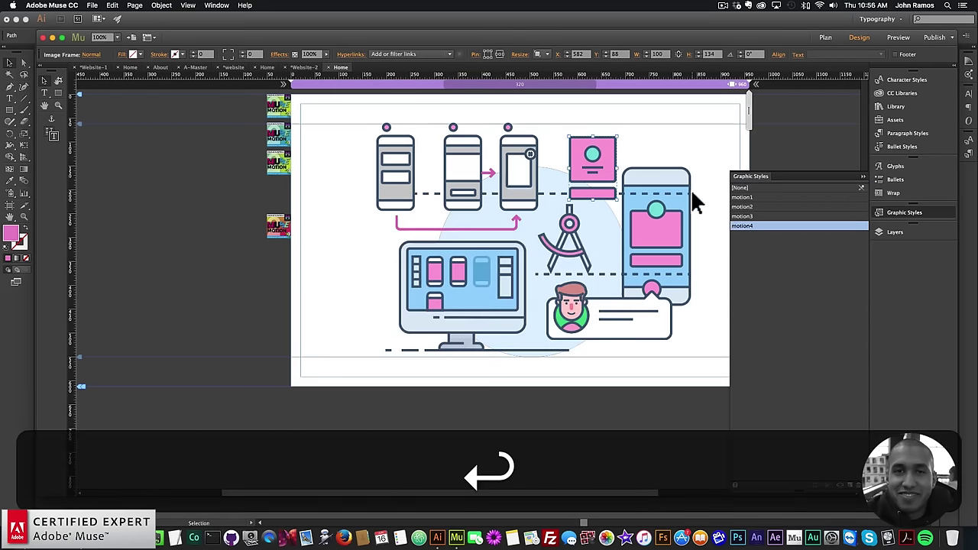
Step: Create styles motion5 for the tall phone frame and motion6 for the compass
{"action": "left_click", "coordinate": [680, 212]}
{"action": "left_click", "coordinate": [658, 185]}
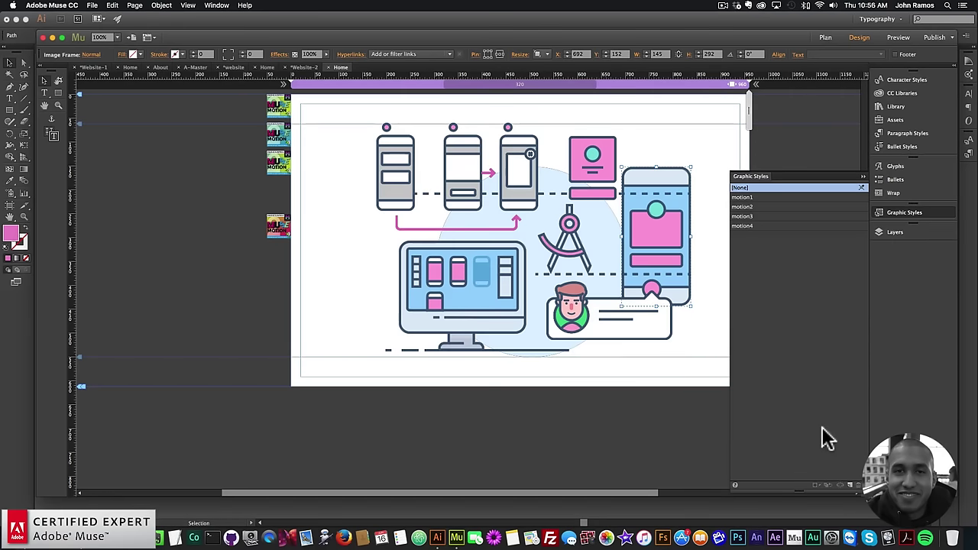
{"action": "left_click", "coordinate": [851, 486]}
{"action": "double_click", "coordinate": [756, 235]}
{"action": "type", "text": "motion"}
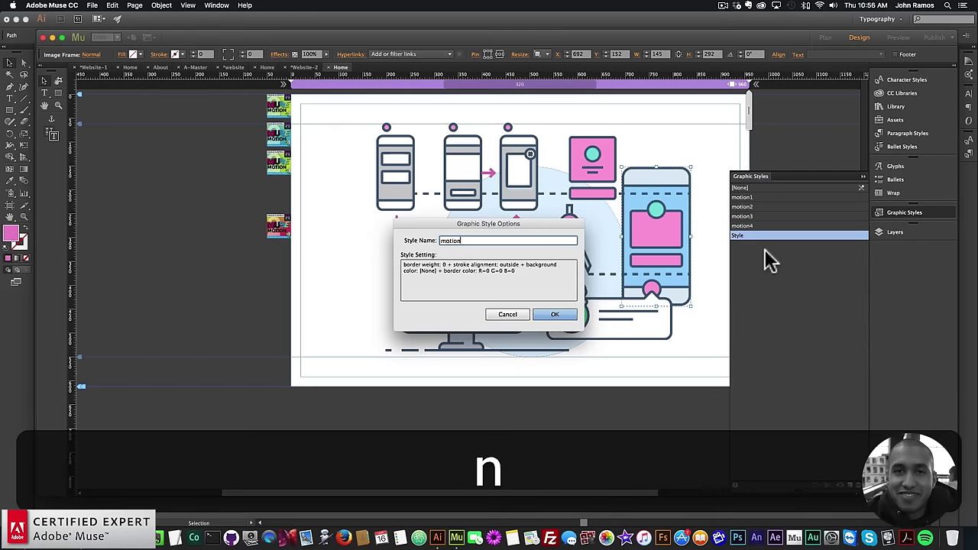
{"action": "type", "text": "5"}
{"action": "key", "text": "Return"}
{"action": "left_click", "coordinate": [568, 238]}
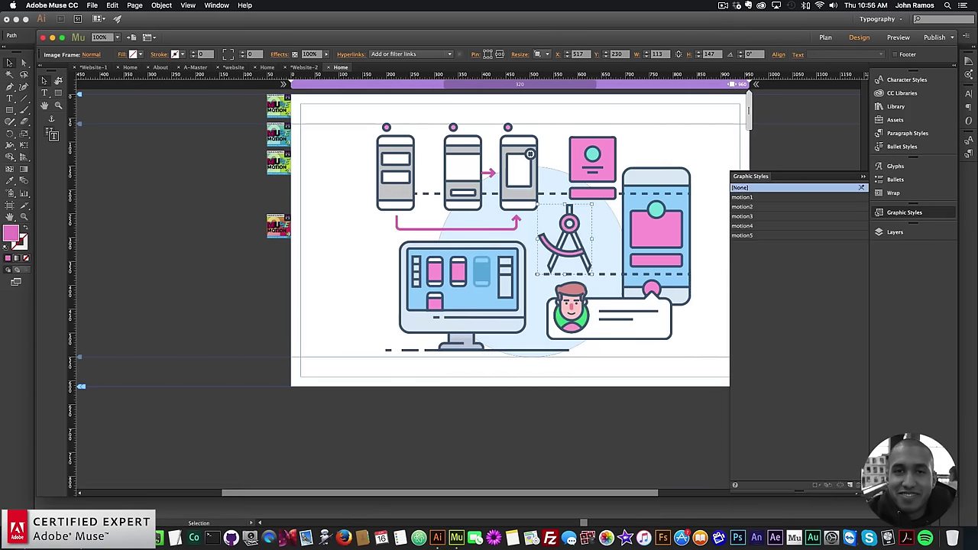
{"action": "left_click", "coordinate": [851, 486]}
{"action": "double_click", "coordinate": [773, 245]}
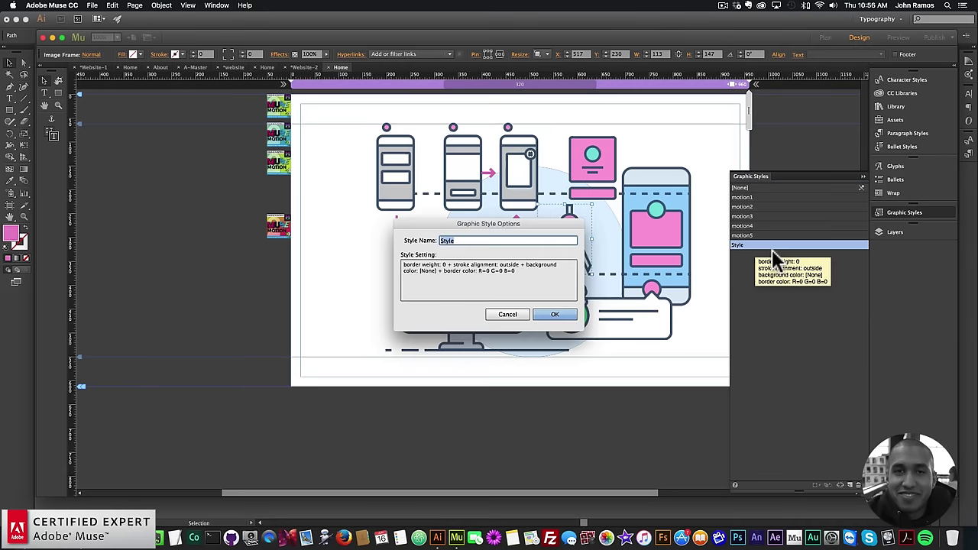
{"action": "type", "text": "motion6"}
{"action": "key", "text": "Return"}
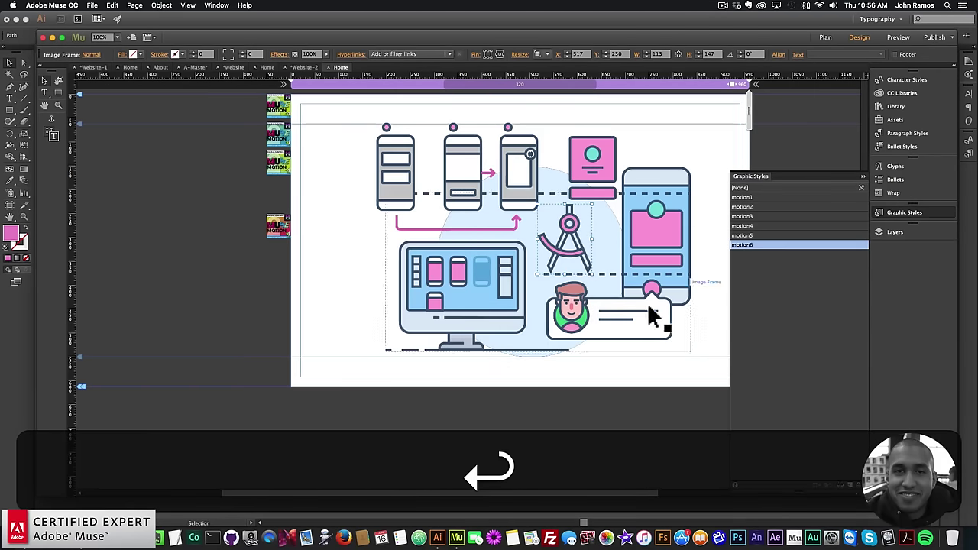
Step: Add style motion7 for the speech-bubble group and a new style for the monitor group
{"action": "left_click", "coordinate": [647, 302]}
{"action": "double_click", "coordinate": [750, 255]}
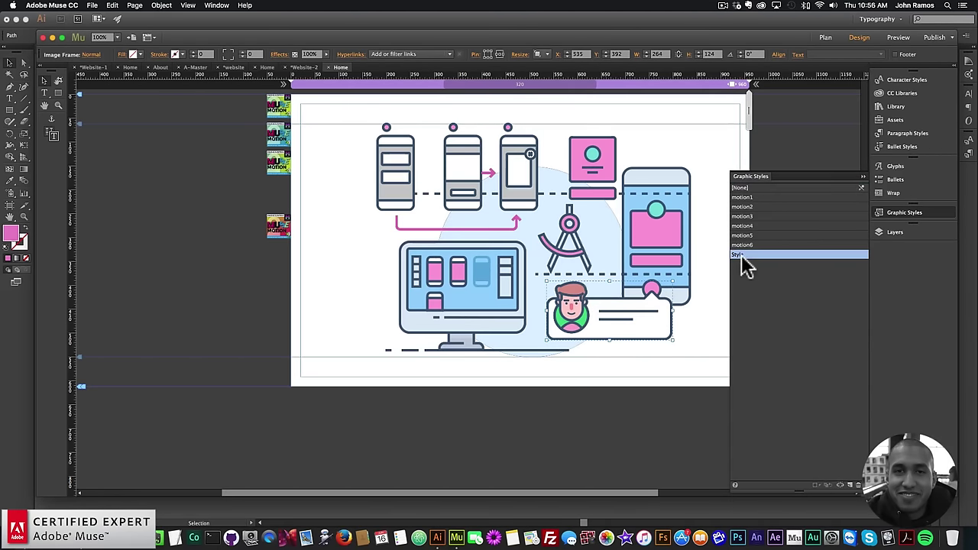
{"action": "type", "text": "motion7"}
{"action": "key", "text": "Return"}
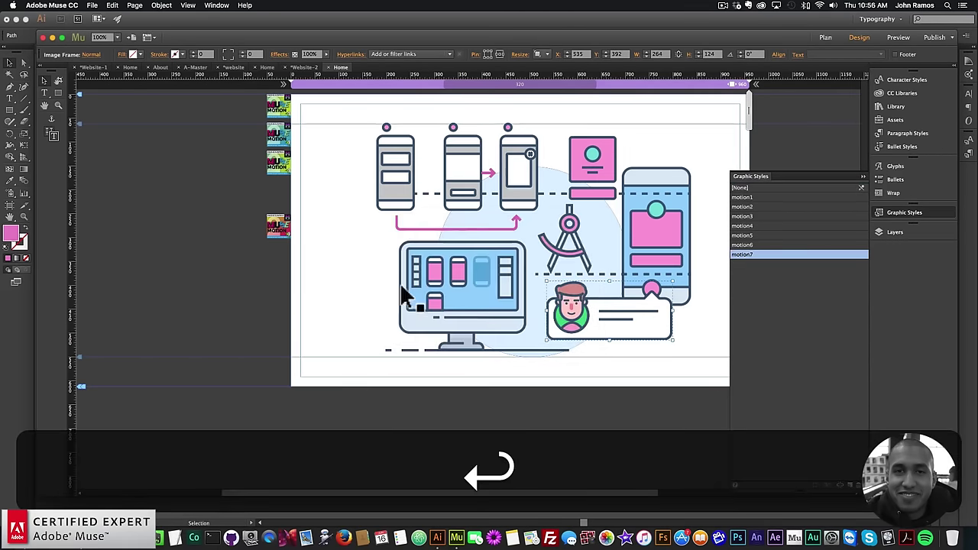
{"action": "left_click", "coordinate": [474, 269]}
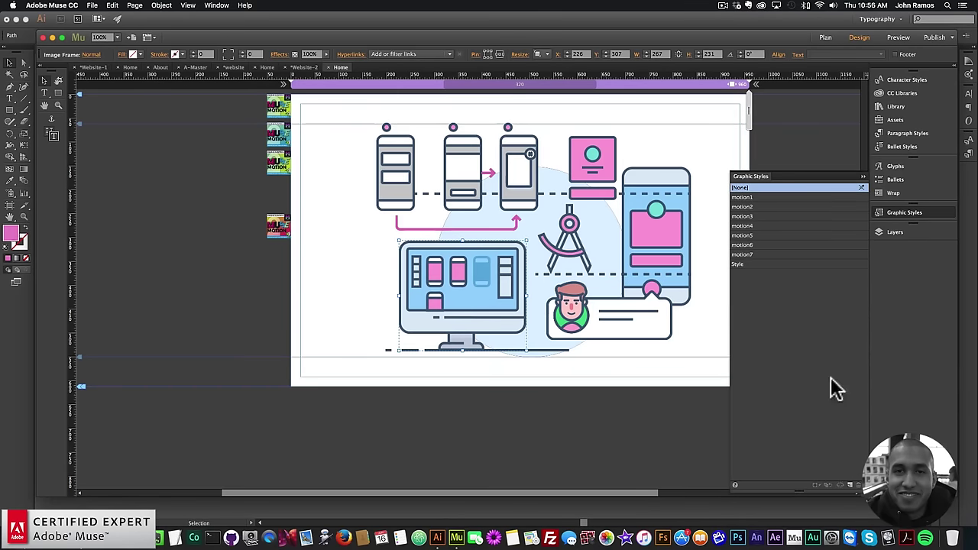
{"action": "double_click", "coordinate": [746, 265]}
{"action": "type", "text": "motion"}
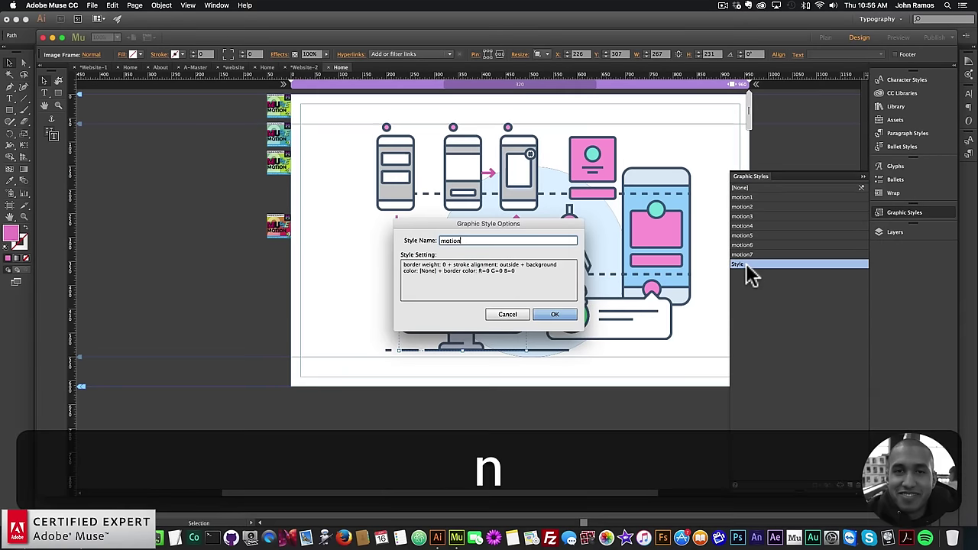
{"action": "type", "text": "7"}
{"action": "key", "text": "Return"}
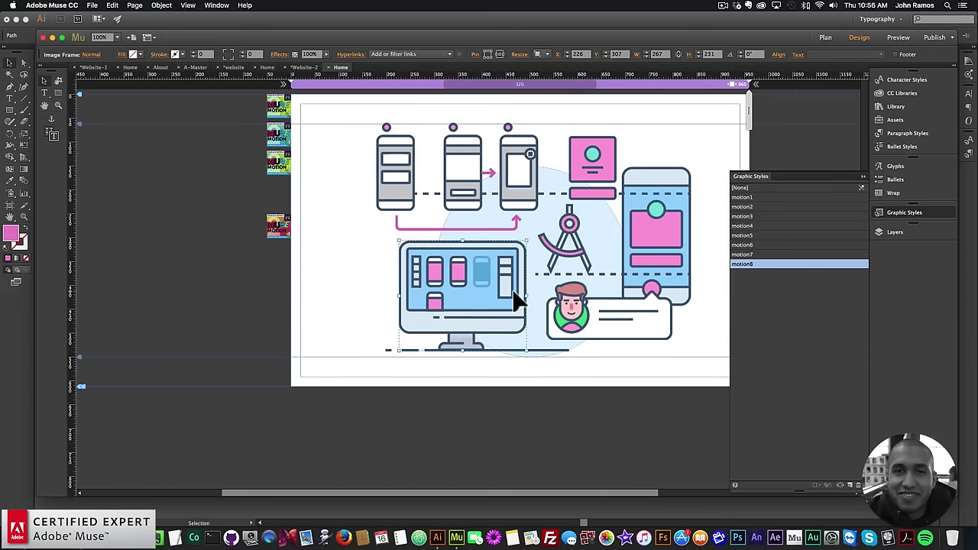
Step: Undo the stray phone nudge and duplicate name, then name the monitor's style motion8
{"action": "left_click", "coordinate": [526, 176]}
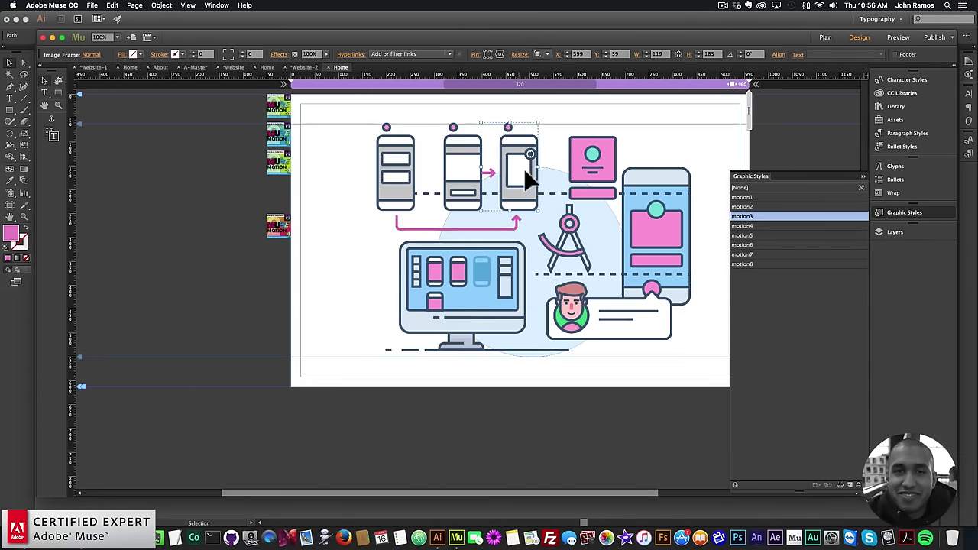
{"action": "key", "text": "Right"}
{"action": "key", "text": "Right"}
{"action": "key", "text": "Right"}
{"action": "key", "text": "Right"}
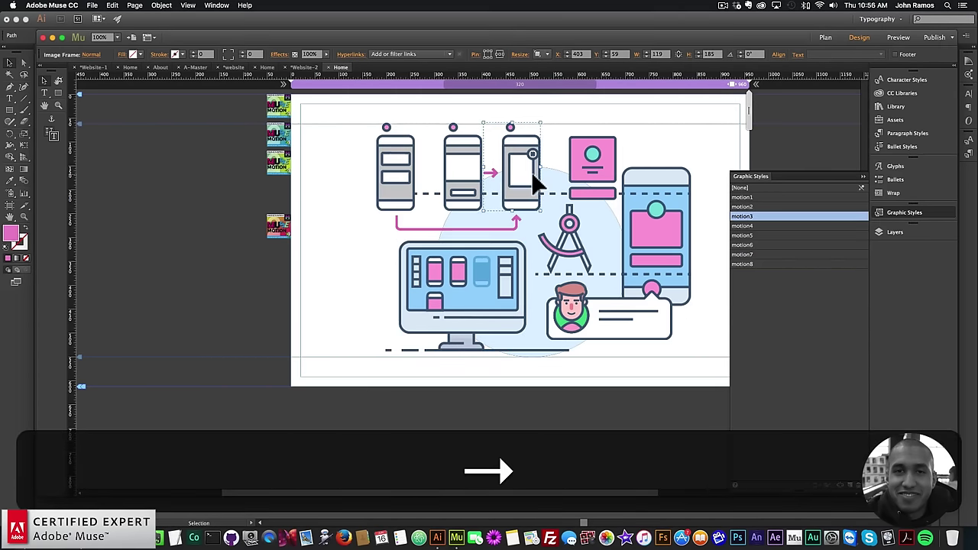
{"action": "key", "text": "super+z"}
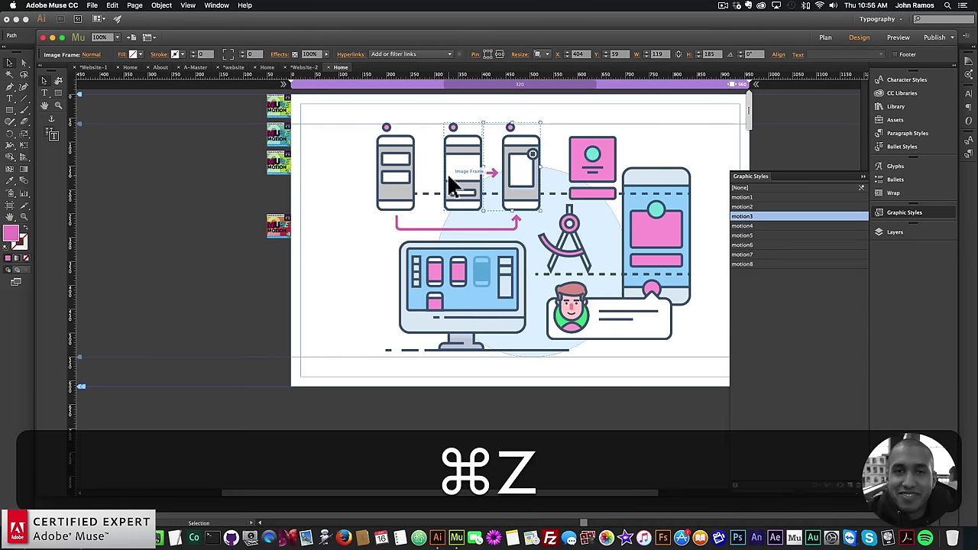
{"action": "key", "text": "super+z"}
{"action": "key", "text": "super+z"}
{"action": "key", "text": "super+z"}
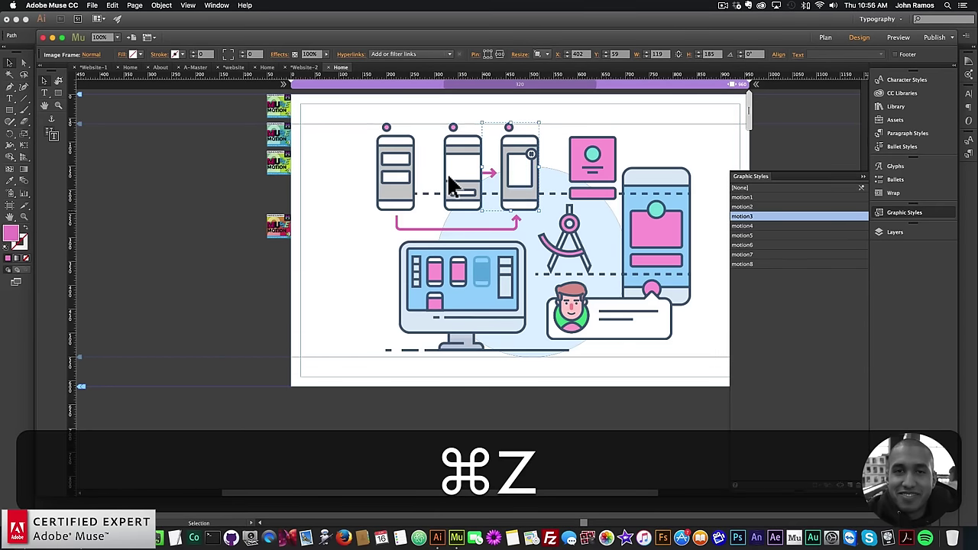
{"action": "key", "text": "super+z"}
{"action": "left_click", "coordinate": [735, 263]}
{"action": "double_click", "coordinate": [764, 263]}
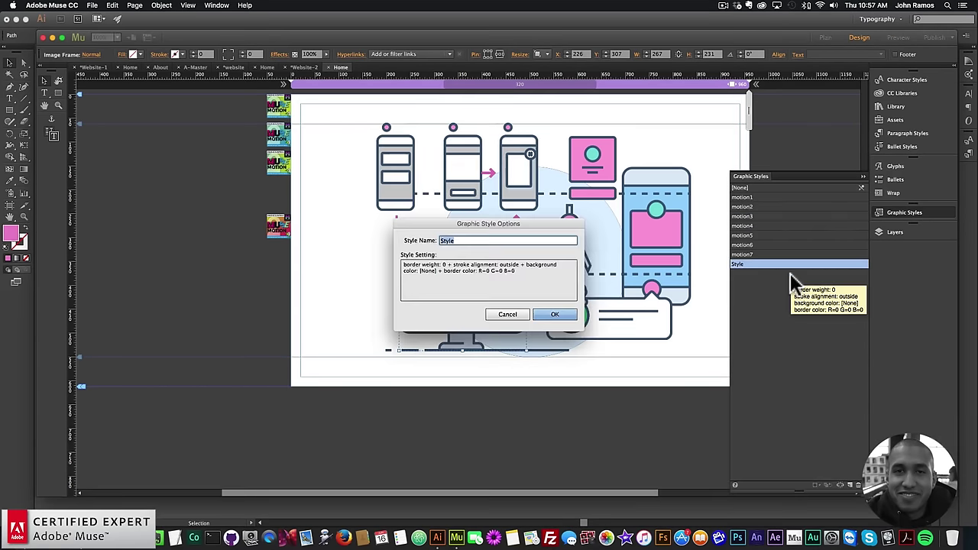
{"action": "type", "text": "motion8"}
{"action": "key", "text": "Return"}
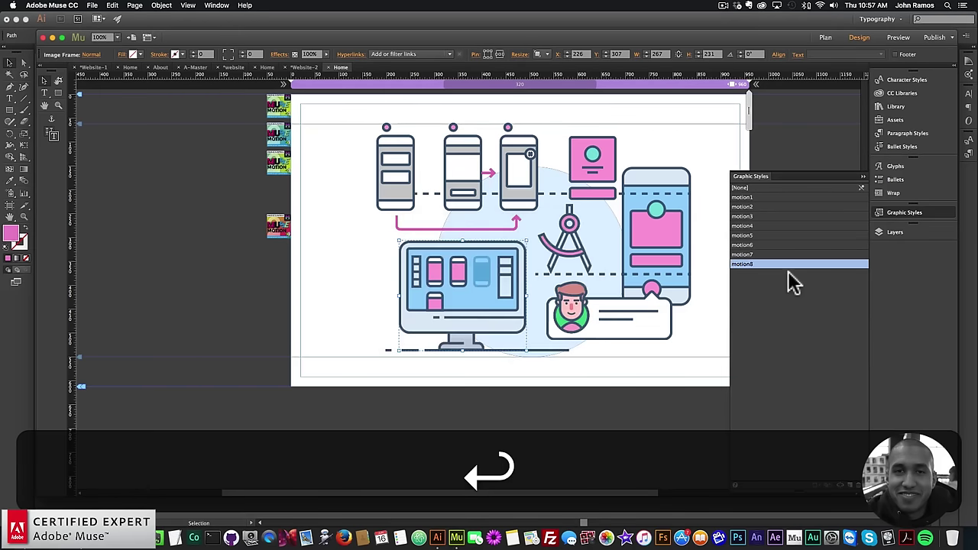
Step: Shift the middle phone wireframe 10 px left and deselect everything
{"action": "left_click", "coordinate": [469, 170]}
{"action": "key", "text": "shift+Left"}
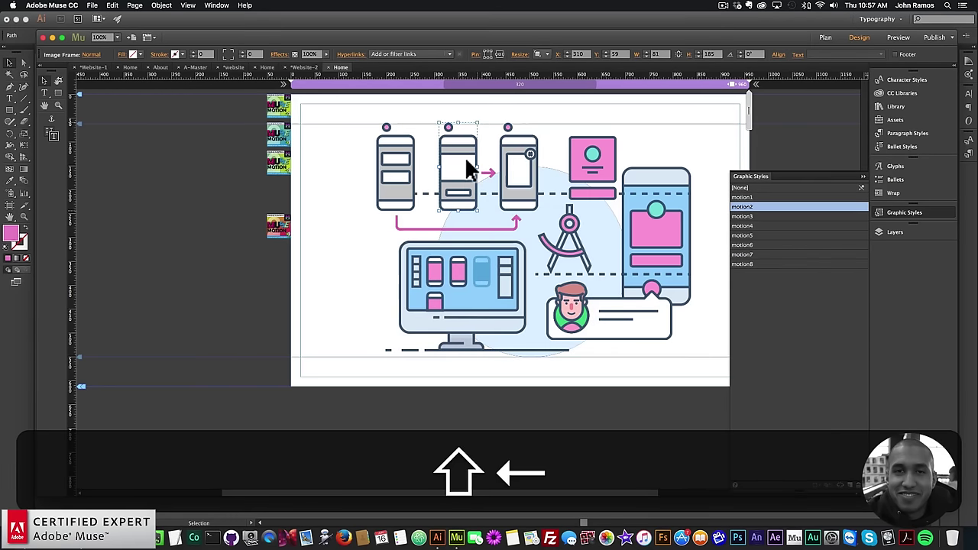
{"action": "left_click", "coordinate": [327, 347]}
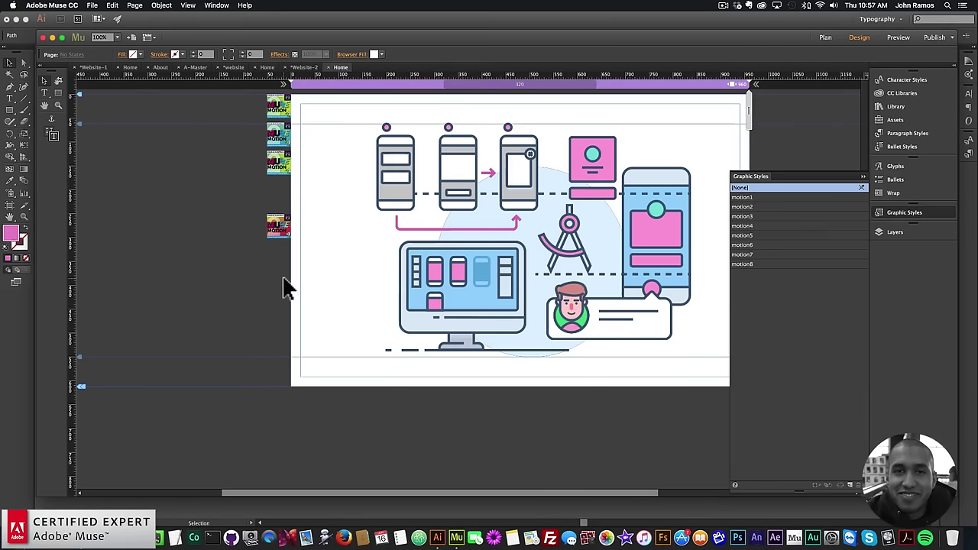
Step: Enable Scale with Elastic easing in the Middle widget's motion1 settings
{"action": "left_click", "coordinate": [284, 160]}
{"action": "left_click", "coordinate": [299, 149]}
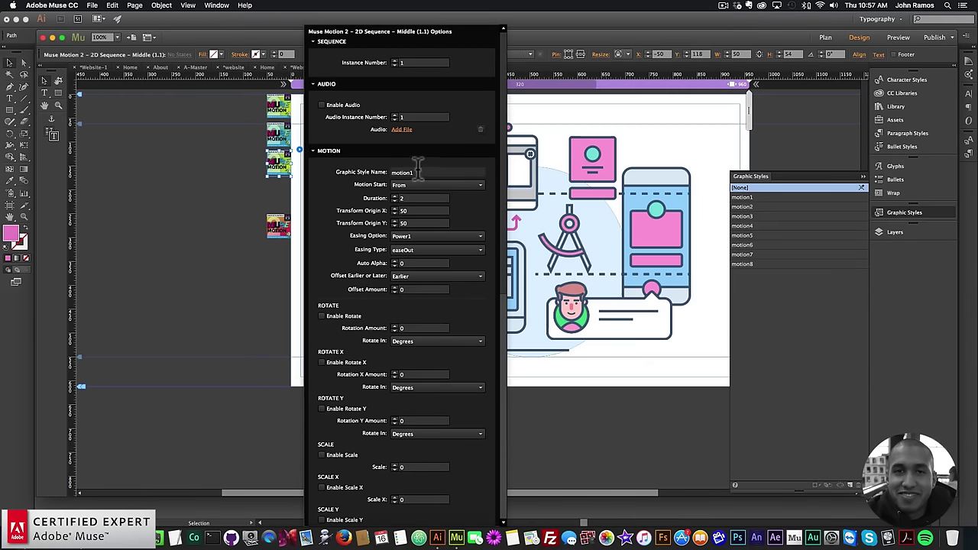
{"action": "left_click", "coordinate": [212, 185]}
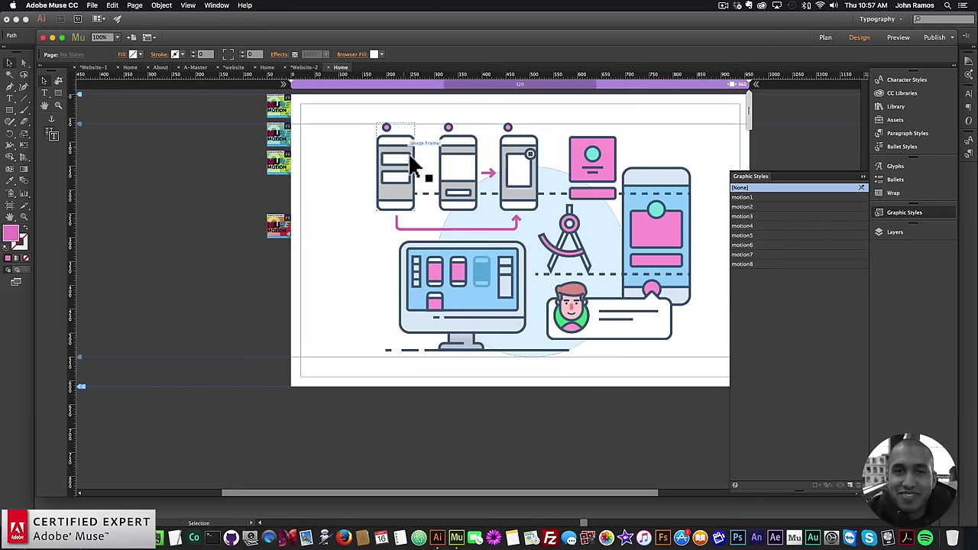
{"action": "left_click", "coordinate": [305, 156]}
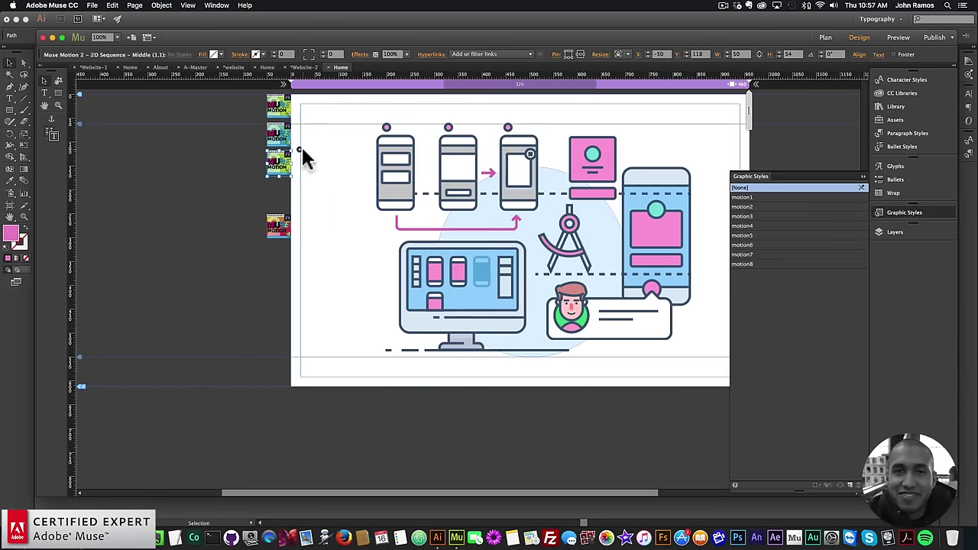
{"action": "left_click", "coordinate": [299, 150]}
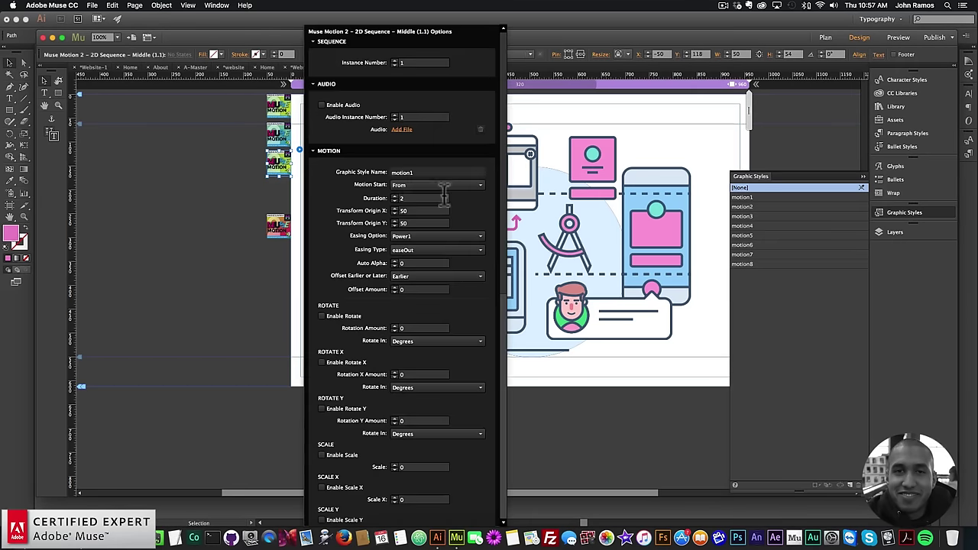
{"action": "left_click", "coordinate": [321, 454]}
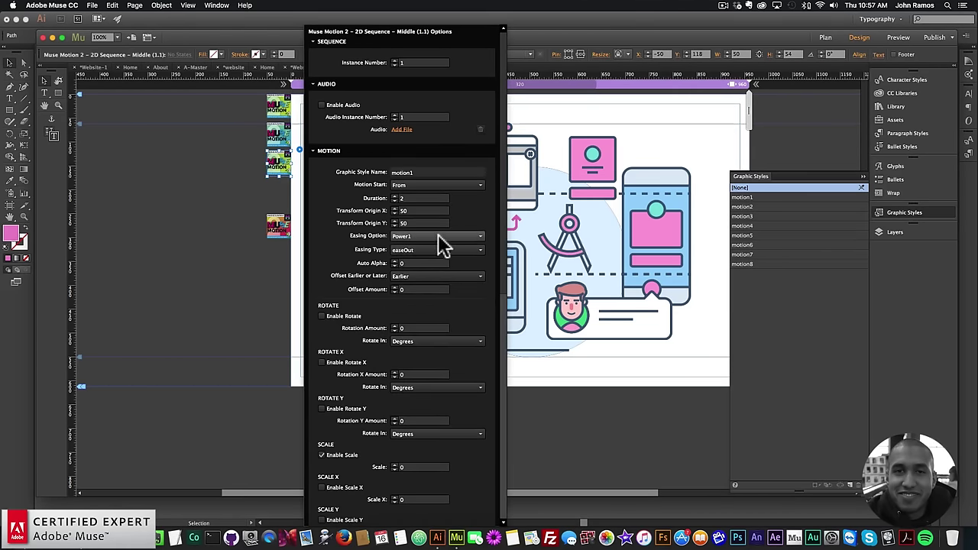
{"action": "left_click", "coordinate": [425, 236]}
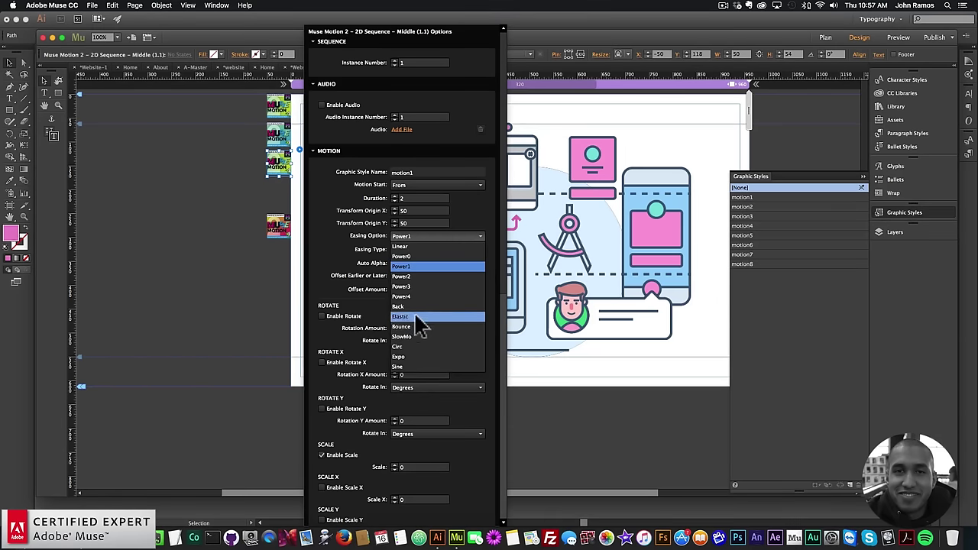
{"action": "left_click", "coordinate": [415, 317]}
Step: Preview the Home page in Google Chrome via File > Preview Page in Browser
{"action": "left_click", "coordinate": [172, 206]}
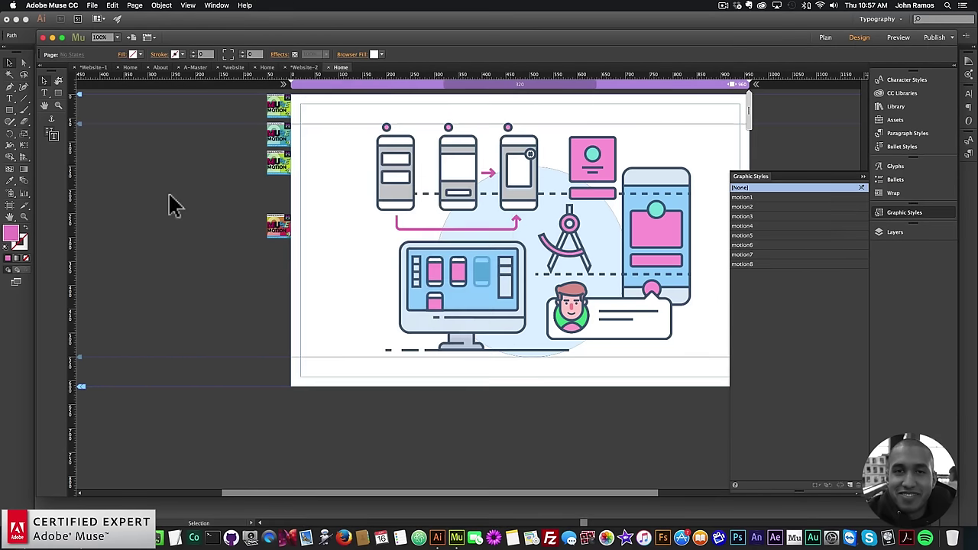
{"action": "left_click", "coordinate": [92, 5]}
{"action": "left_click", "coordinate": [136, 158]}
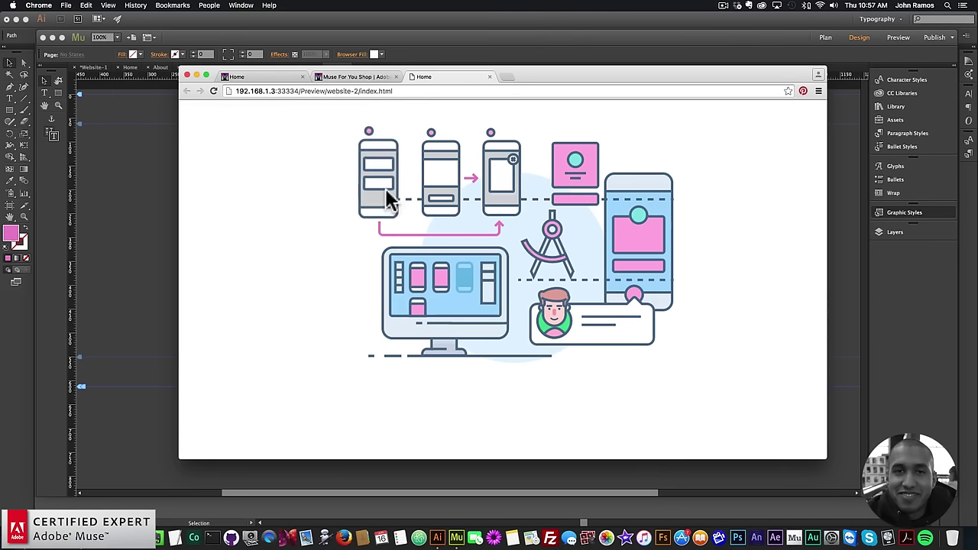
Step: Back in Muse, turn off reverse play for the Beginning widget
{"action": "left_click", "coordinate": [106, 170]}
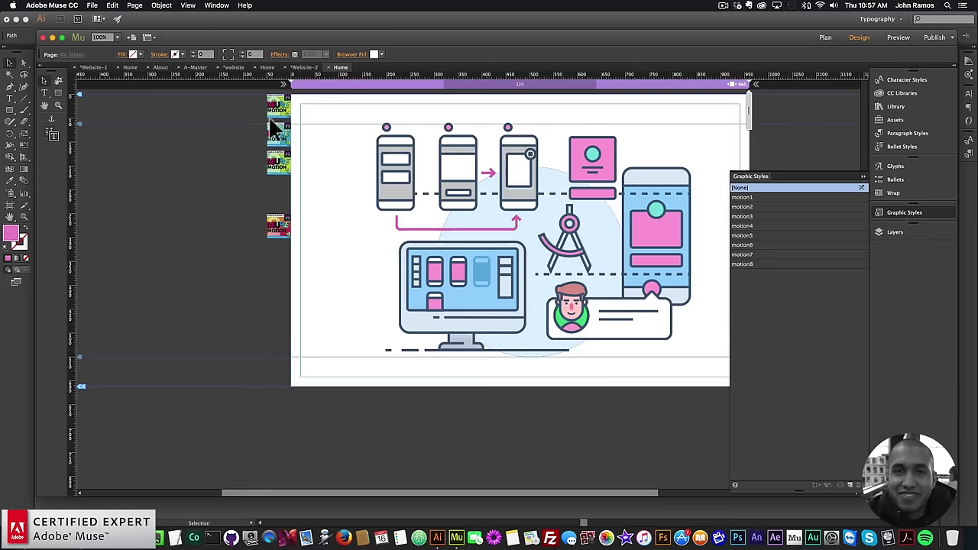
{"action": "left_click", "coordinate": [289, 136]}
{"action": "left_click", "coordinate": [299, 121]}
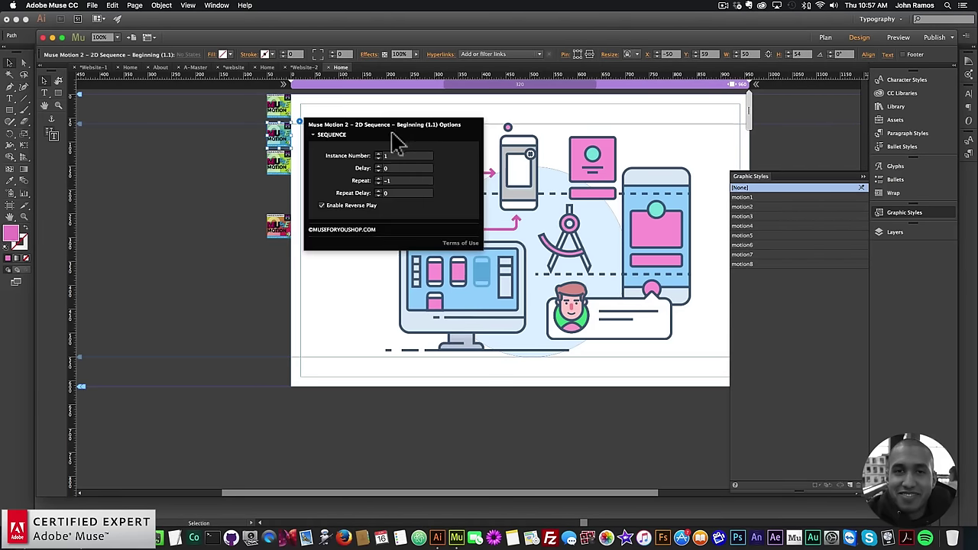
{"action": "left_click", "coordinate": [322, 205]}
Step: In the End widget, keep On Load start, edit Time Scale, and enable repeat on scroll
{"action": "left_click", "coordinate": [281, 232]}
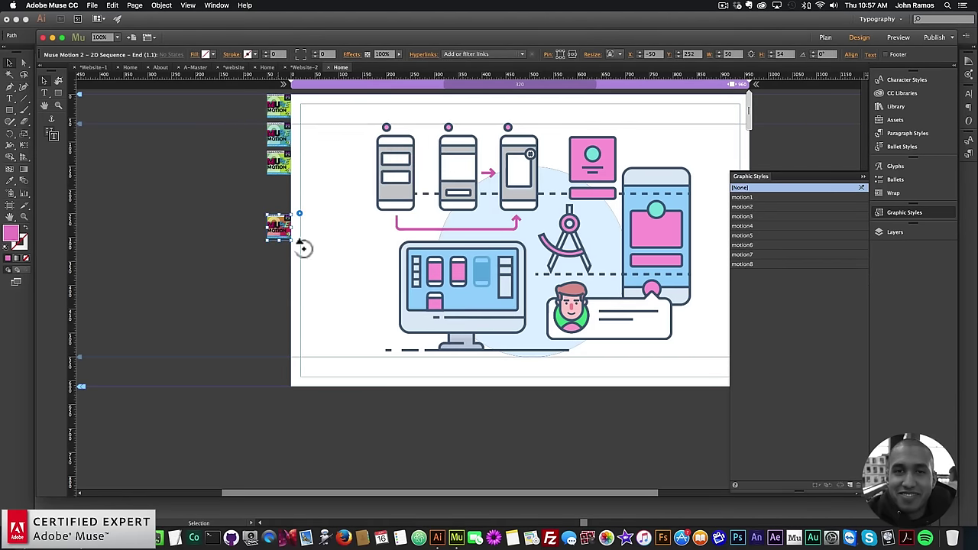
{"action": "left_click", "coordinate": [298, 214]}
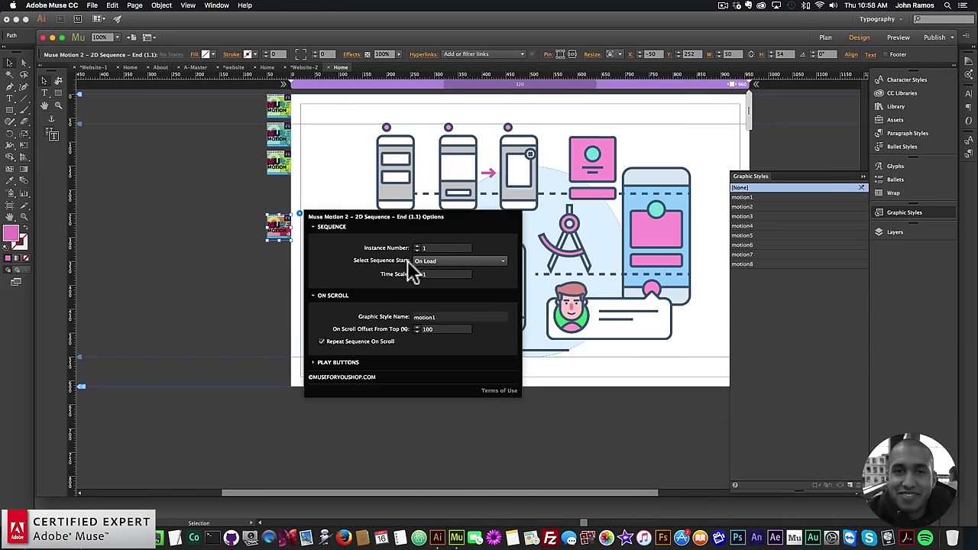
{"action": "left_click", "coordinate": [447, 264]}
{"action": "left_click", "coordinate": [368, 278]}
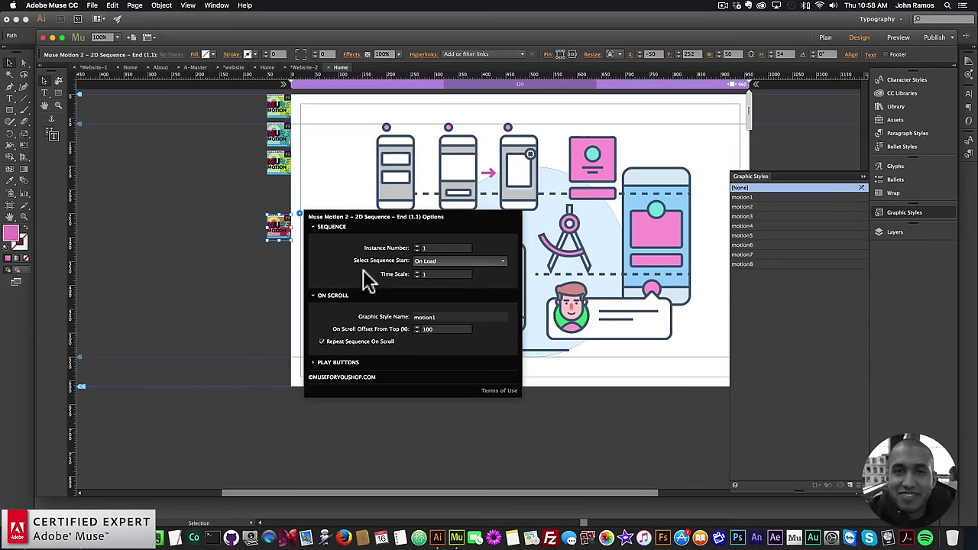
{"action": "left_click", "coordinate": [437, 274]}
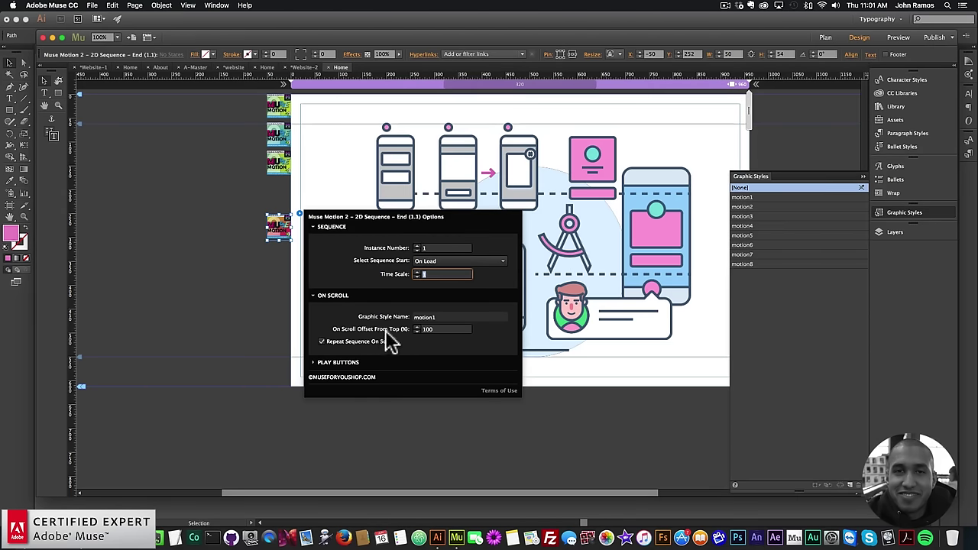
{"action": "left_click", "coordinate": [322, 341]}
{"action": "left_click", "coordinate": [322, 362]}
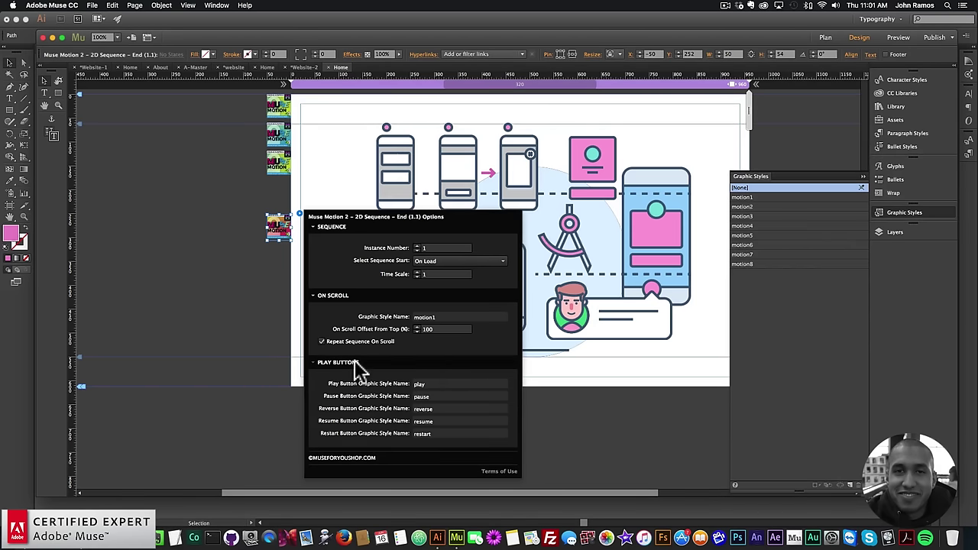
{"action": "left_click", "coordinate": [354, 364]}
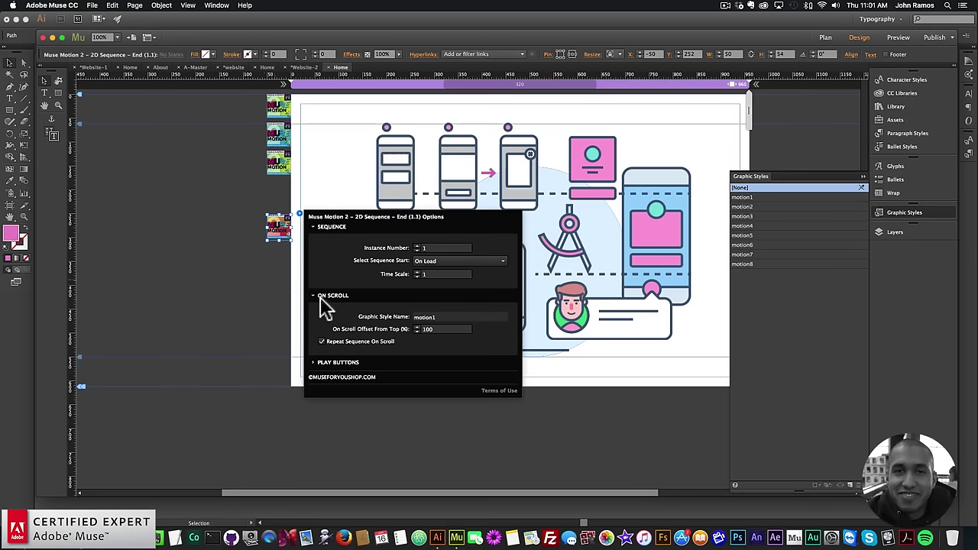
{"action": "left_click", "coordinate": [278, 226]}
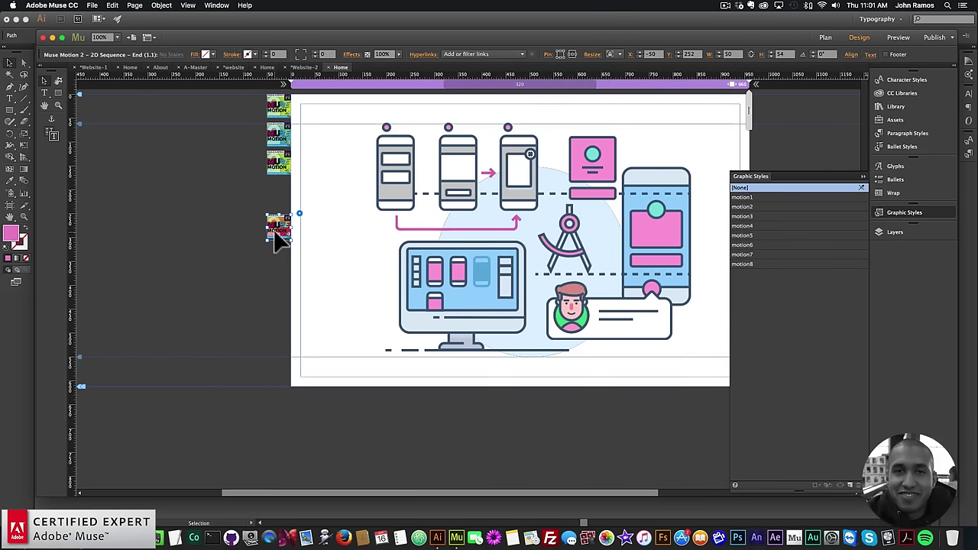
Step: Review the Beginning, End and Middle widgets' settings in turn
{"action": "left_click", "coordinate": [280, 136]}
{"action": "left_click", "coordinate": [299, 122]}
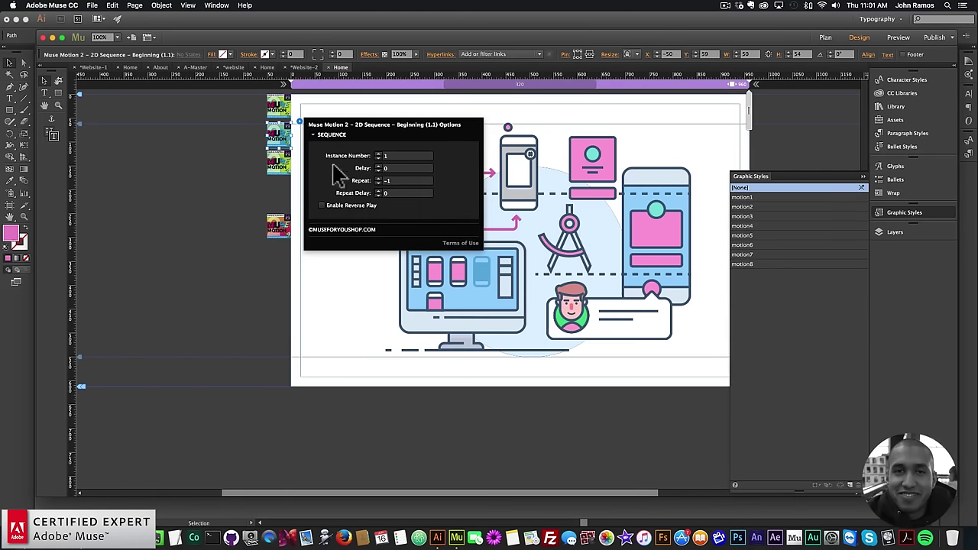
{"action": "left_click", "coordinate": [279, 227]}
{"action": "left_click", "coordinate": [300, 214]}
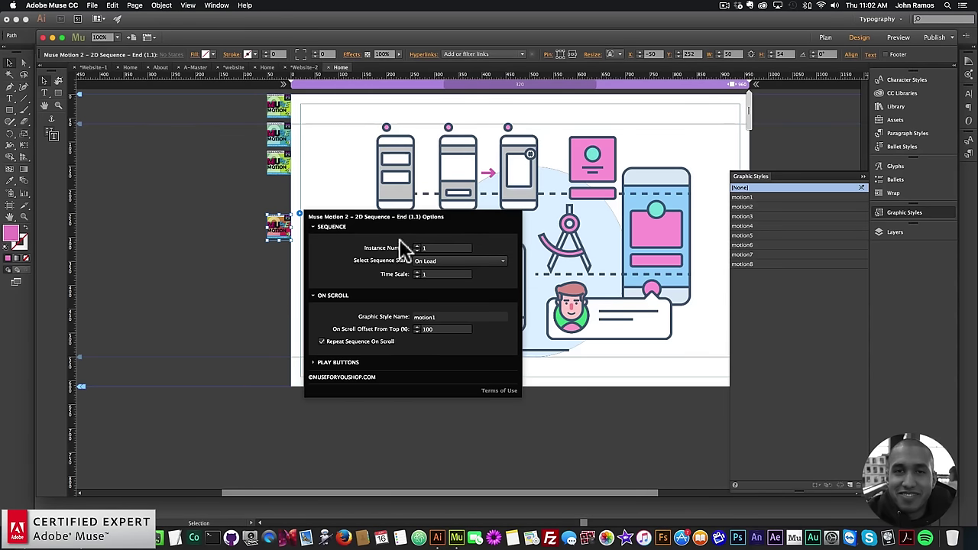
{"action": "left_click", "coordinate": [280, 164]}
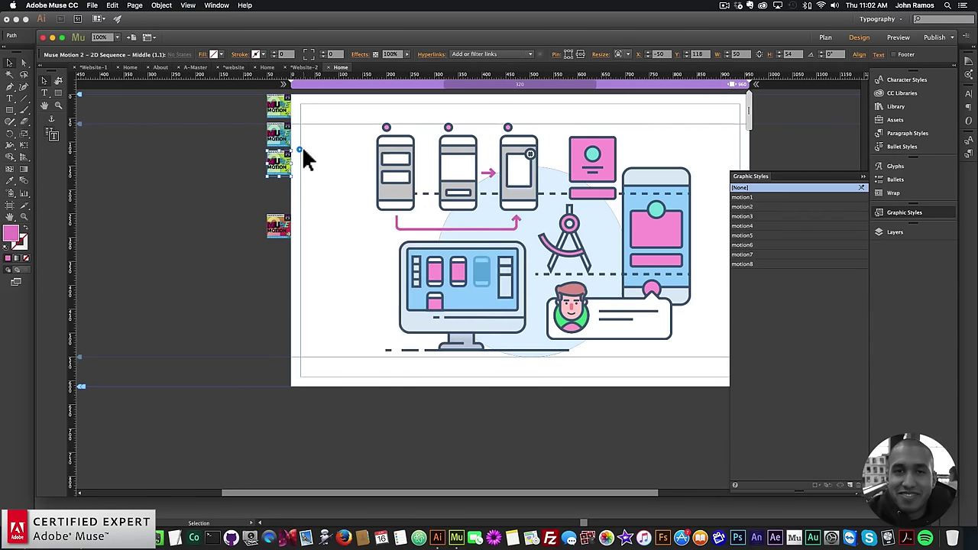
{"action": "left_click", "coordinate": [300, 151]}
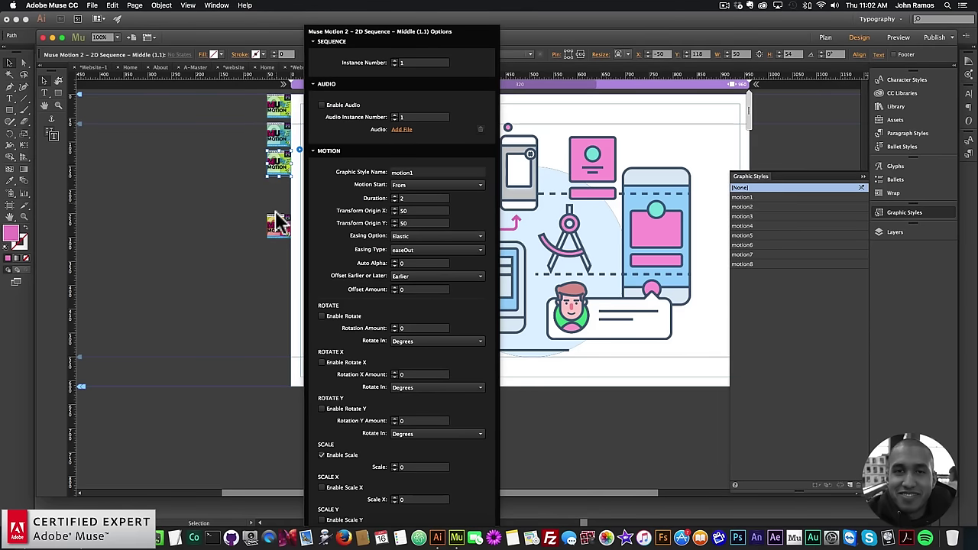
{"action": "left_click", "coordinate": [280, 237]}
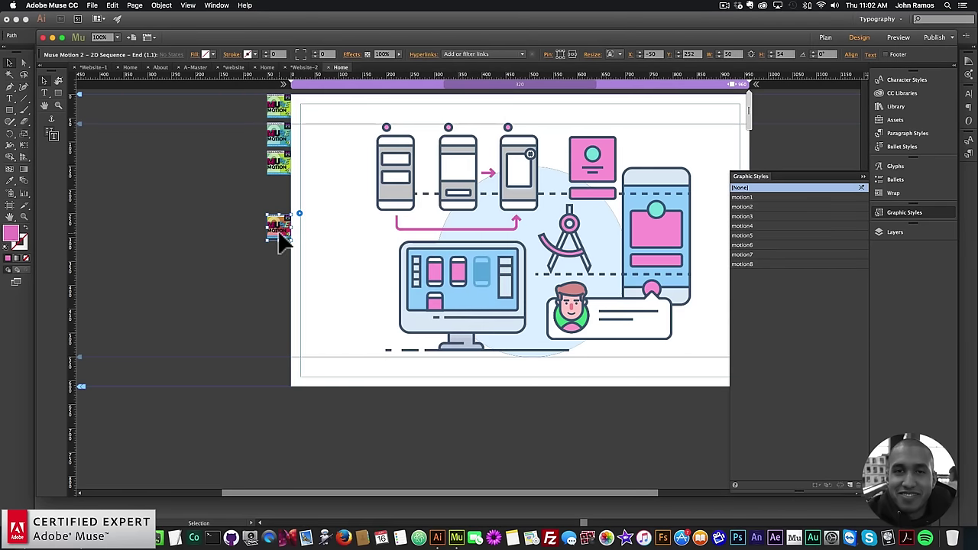
{"action": "left_click", "coordinate": [299, 213]}
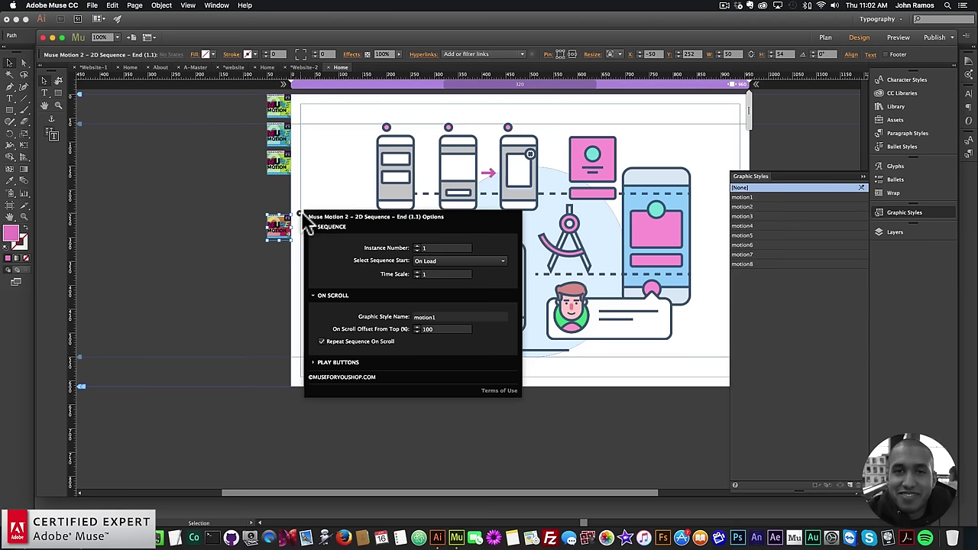
{"action": "left_click", "coordinate": [279, 227]}
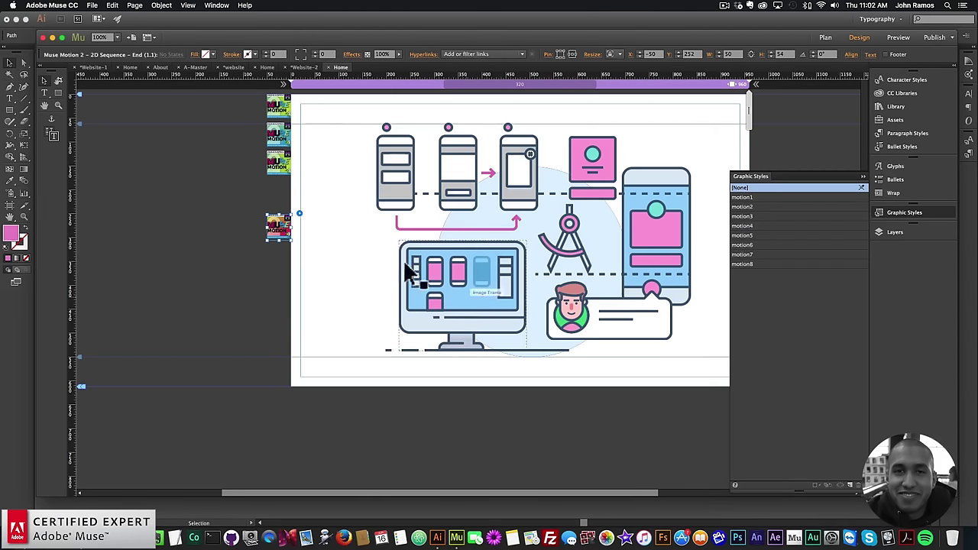
{"action": "left_click", "coordinate": [284, 165]}
{"action": "left_click", "coordinate": [298, 151]}
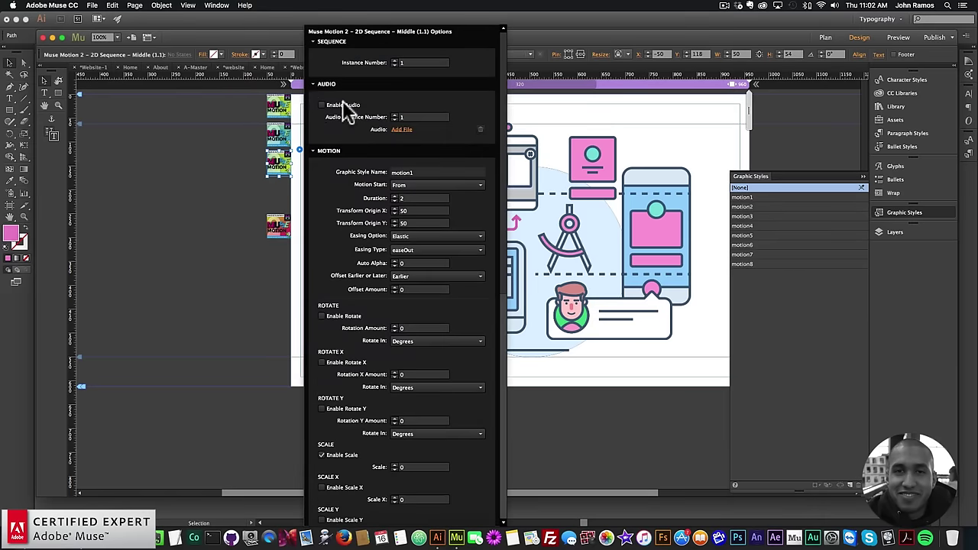
{"action": "left_click", "coordinate": [260, 191]}
Step: Preview the page in the browser again and return to the Muse layout
{"action": "left_click", "coordinate": [92, 5]}
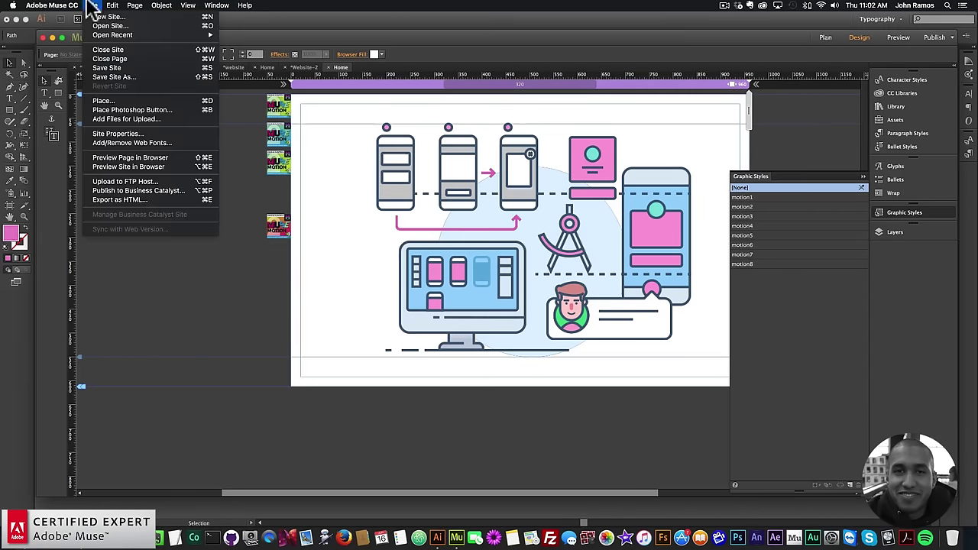
{"action": "left_click", "coordinate": [129, 157]}
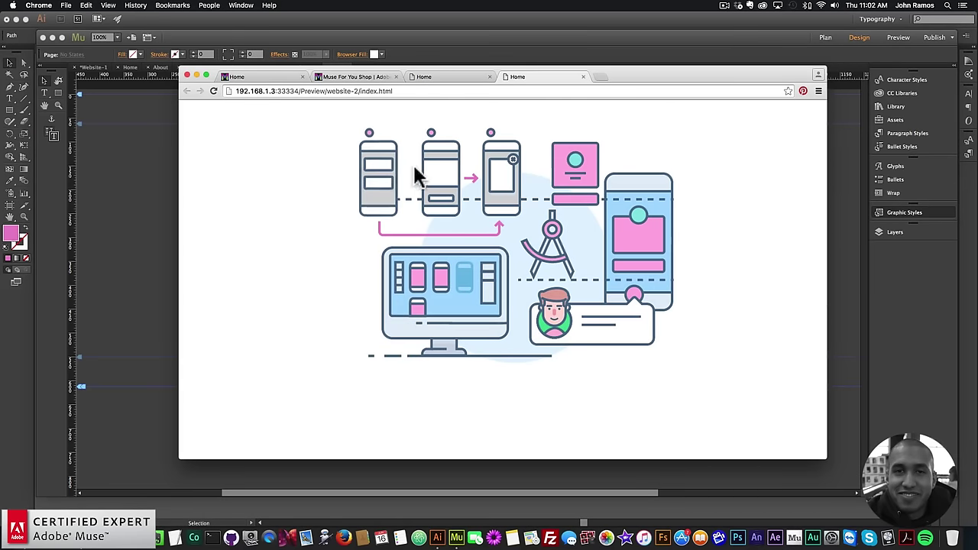
{"action": "left_click", "coordinate": [130, 170]}
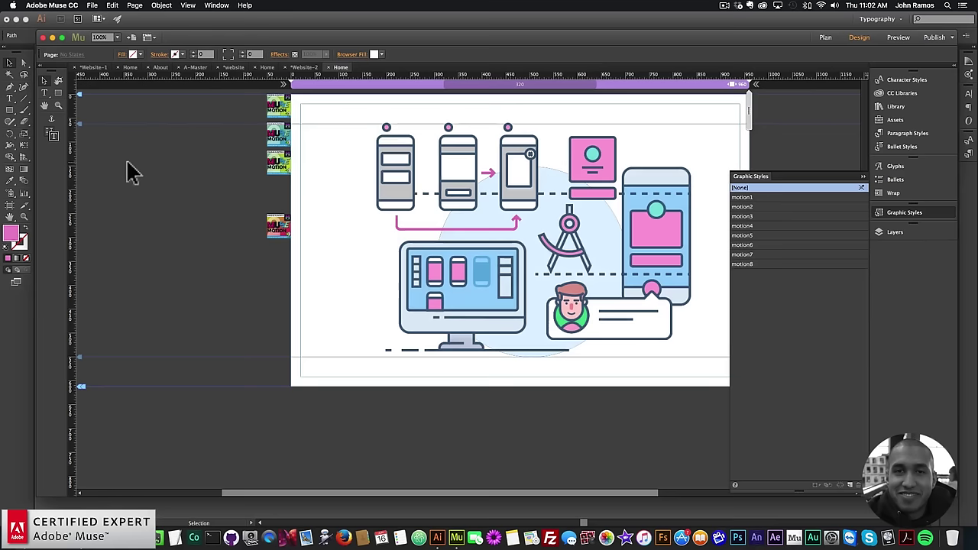
{"action": "left_click", "coordinate": [278, 161]}
Step: Change the Beginning widget's Repeat value from -1 to 0
{"action": "left_click", "coordinate": [299, 150]}
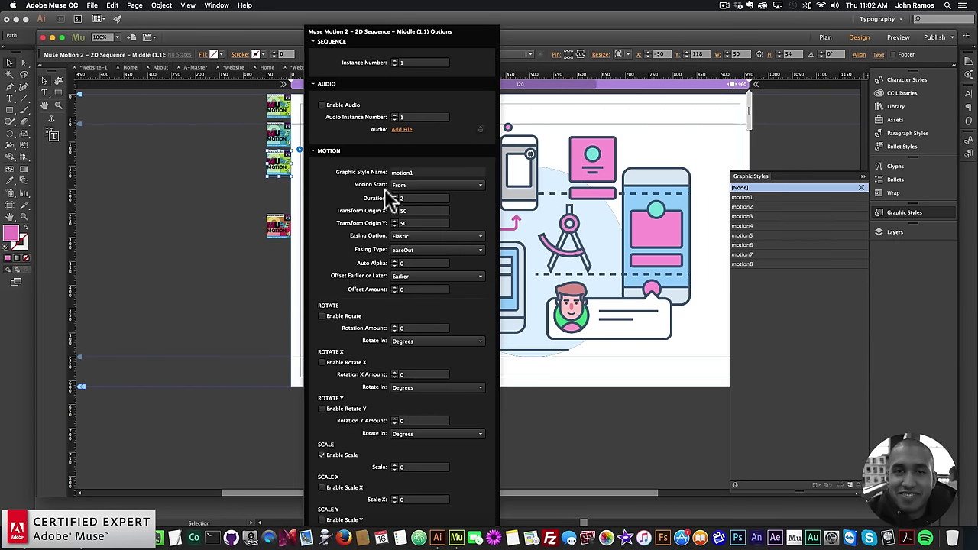
{"action": "left_click", "coordinate": [284, 134]}
{"action": "left_click", "coordinate": [298, 122]}
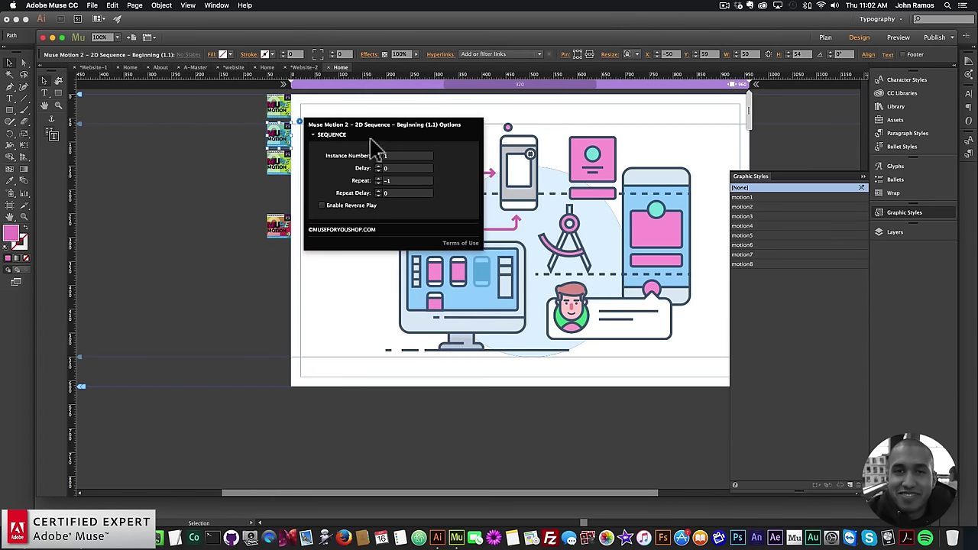
{"action": "left_click", "coordinate": [382, 180]}
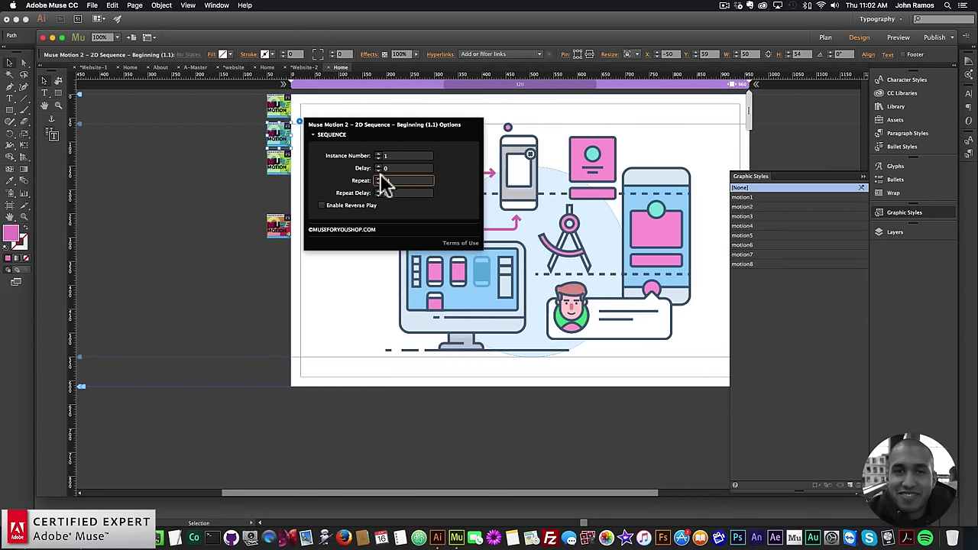
{"action": "type", "text": "0"}
{"action": "key", "text": "Return"}
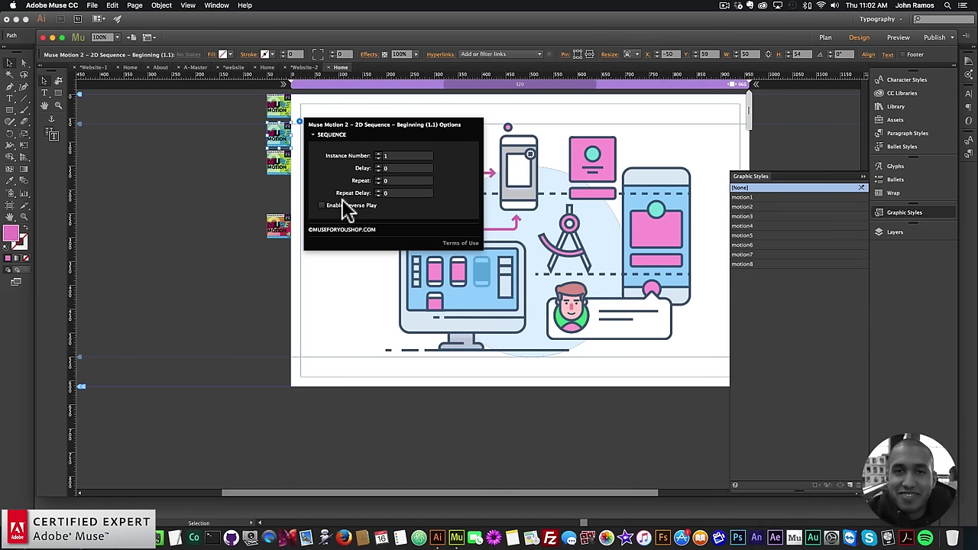
{"action": "left_click", "coordinate": [281, 162]}
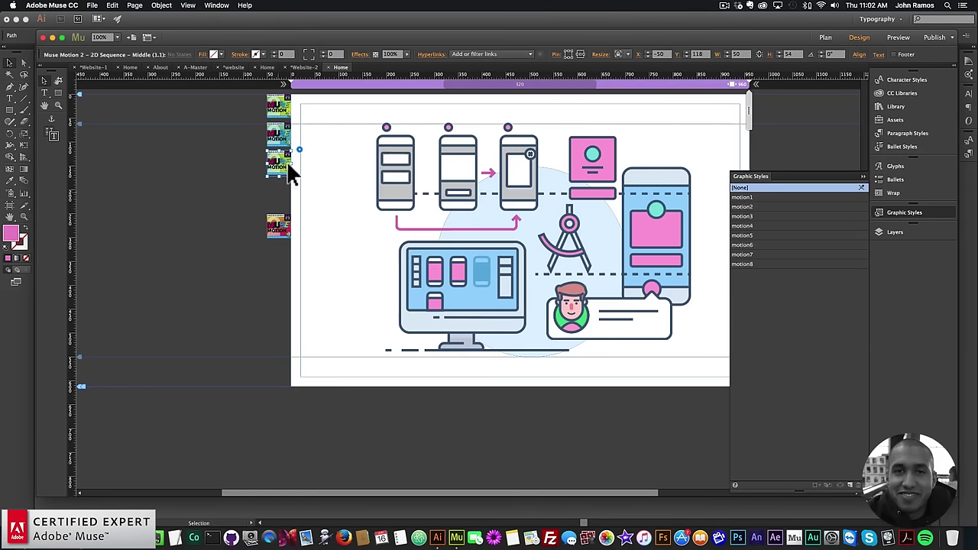
{"action": "left_click", "coordinate": [183, 175]}
{"action": "left_click", "coordinate": [91, 6]}
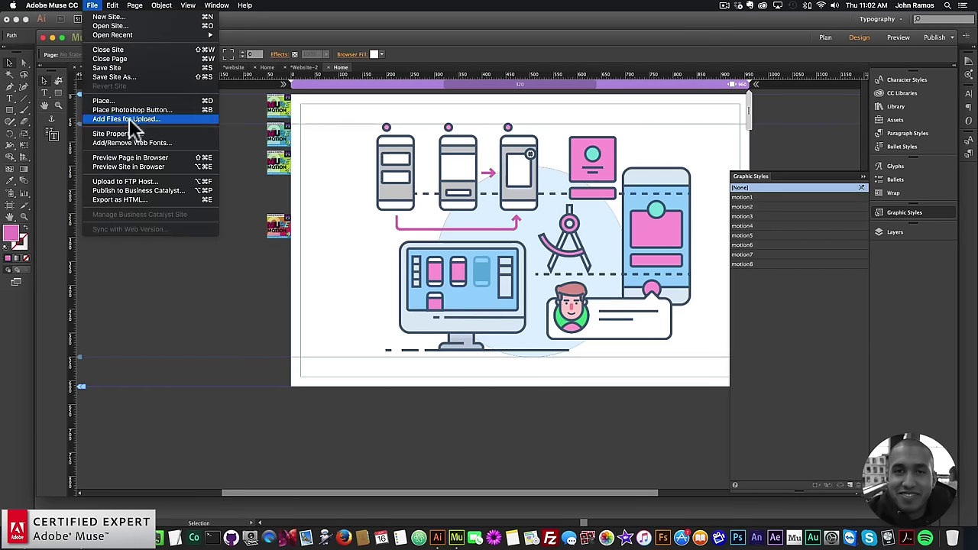
Step: Open the website-2/index.html preview in Chrome, then switch back to Muse
{"action": "left_click", "coordinate": [125, 157]}
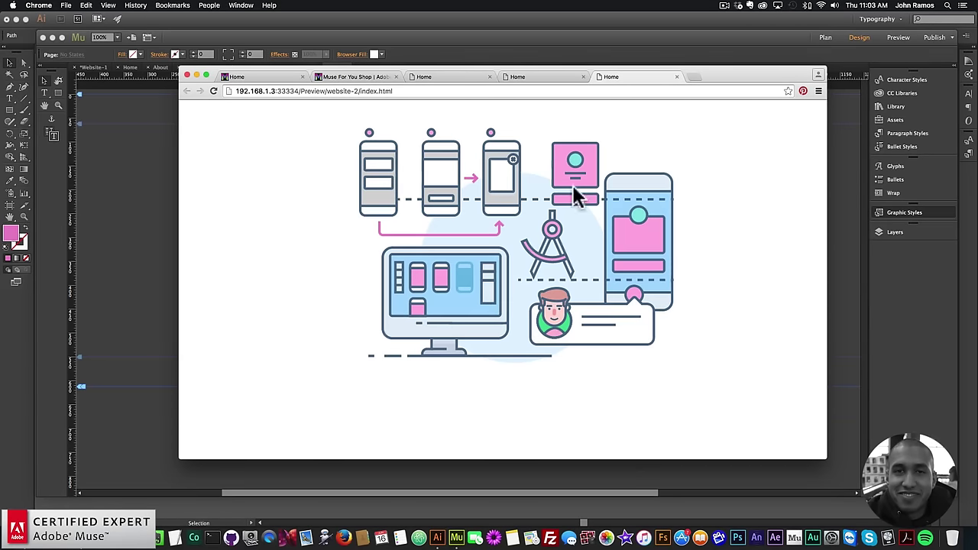
{"action": "left_click", "coordinate": [135, 211]}
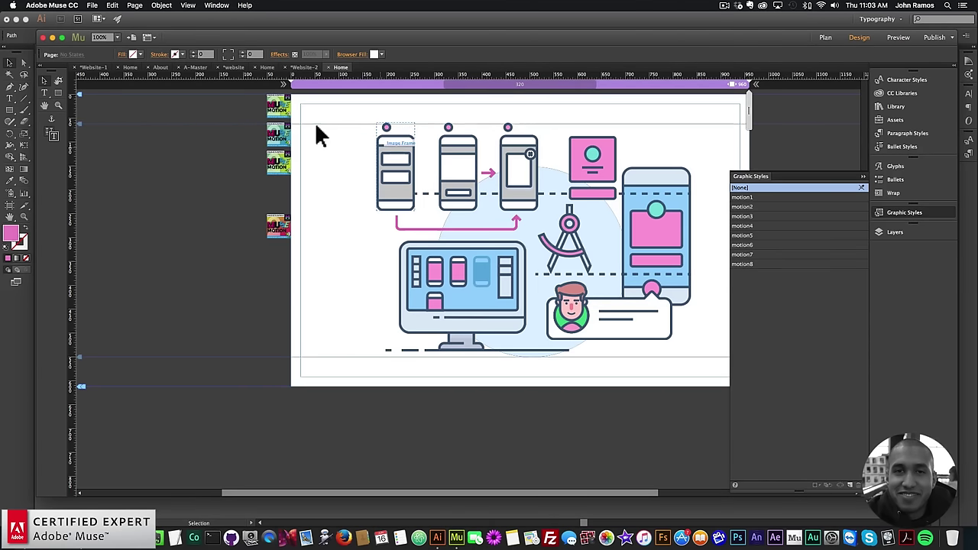
Step: Check the Beginning widget's options, then clear the selection
{"action": "left_click", "coordinate": [281, 168]}
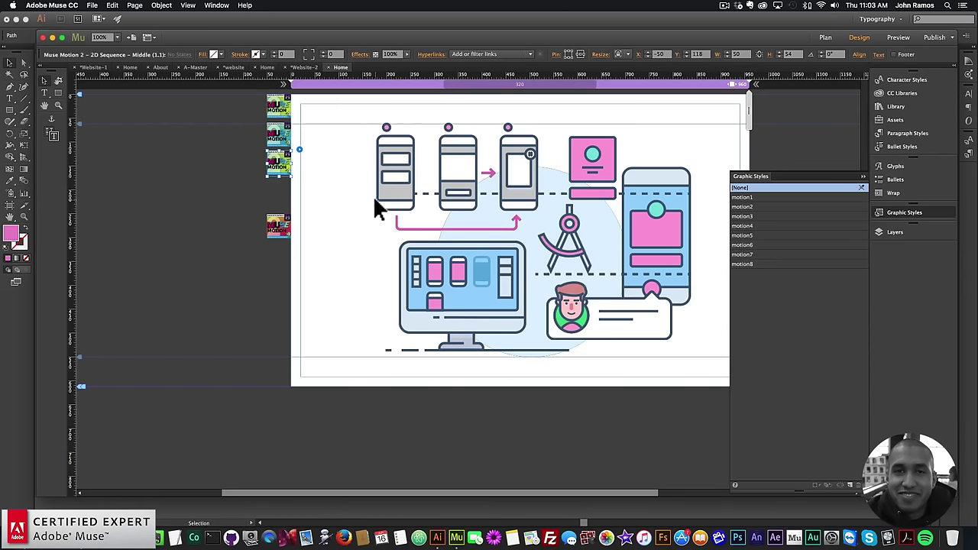
{"action": "left_click", "coordinate": [279, 134]}
{"action": "left_click", "coordinate": [300, 119]}
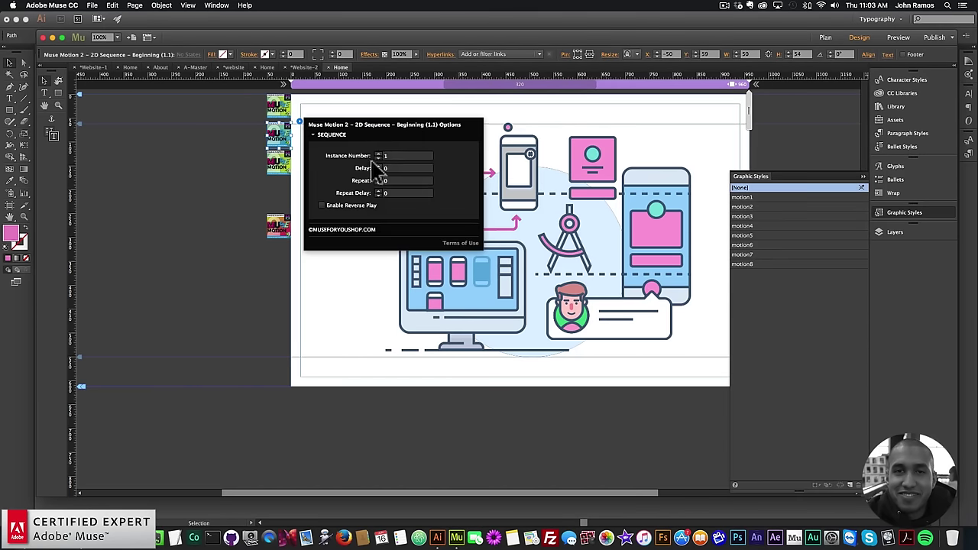
{"action": "left_click", "coordinate": [265, 190]}
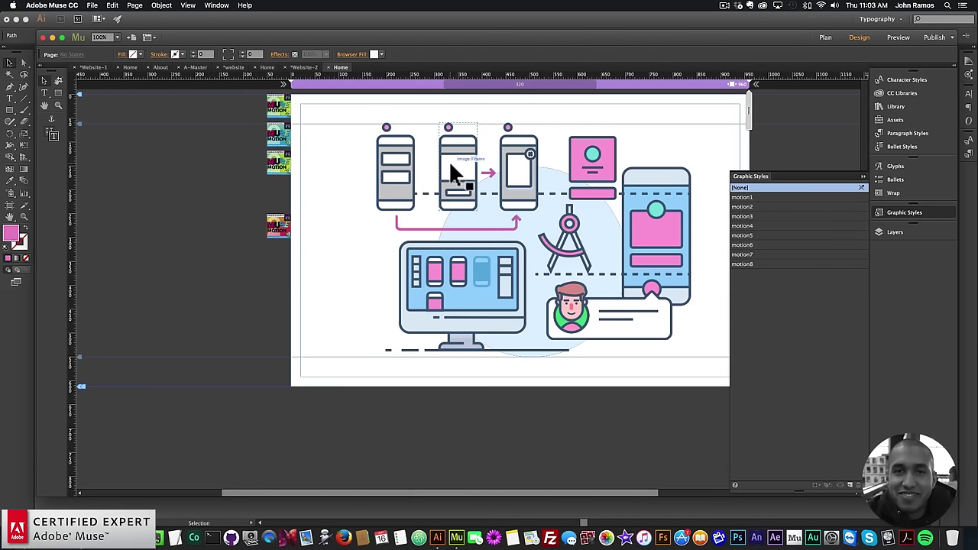
Step: Enable Audio for the Middle widget and browse for an mp3 in an enlarged file dialog
{"action": "left_click", "coordinate": [284, 159]}
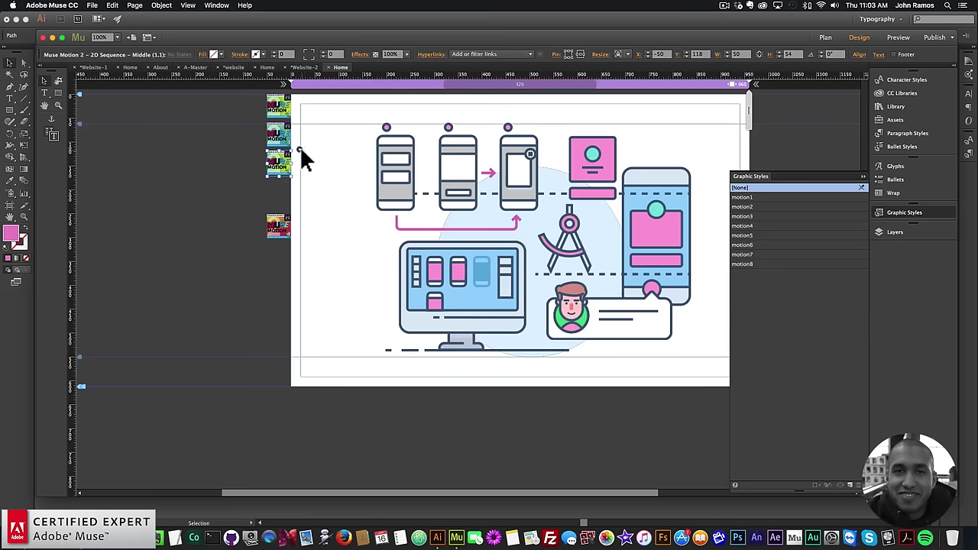
{"action": "left_click", "coordinate": [300, 148]}
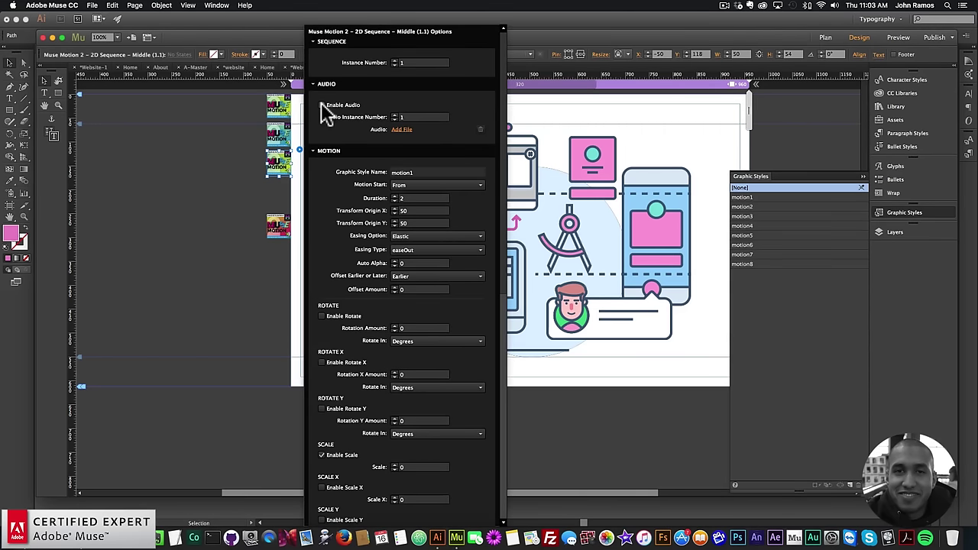
{"action": "left_click", "coordinate": [322, 105]}
{"action": "left_click", "coordinate": [403, 130]}
{"action": "left_click_drag", "start_coordinate": [654, 295], "coordinate": [786, 392]}
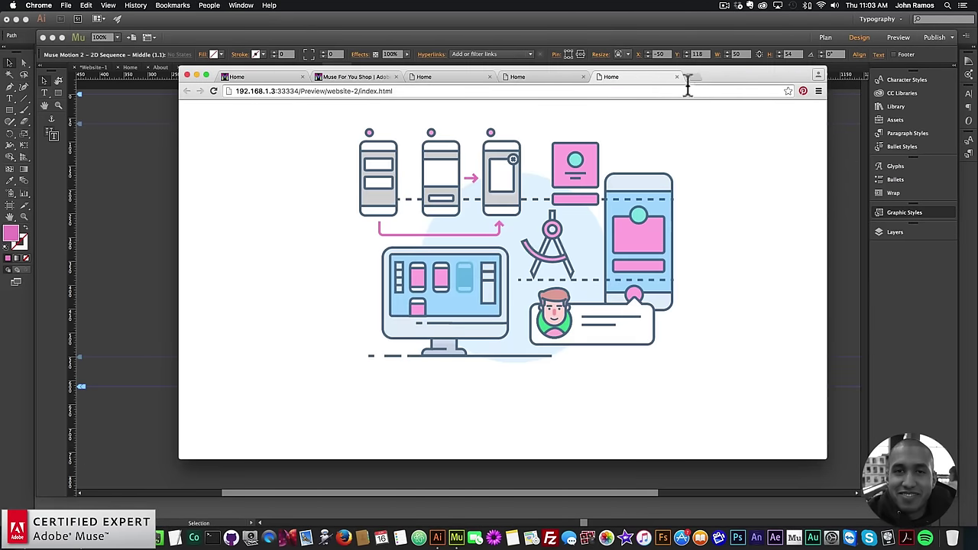
Step: Load rcptones.com/dev_tones in a new tab and play beep_short_off, chime_bell_ding, pad_confirm and beep_short_on
{"action": "left_click", "coordinate": [690, 77]}
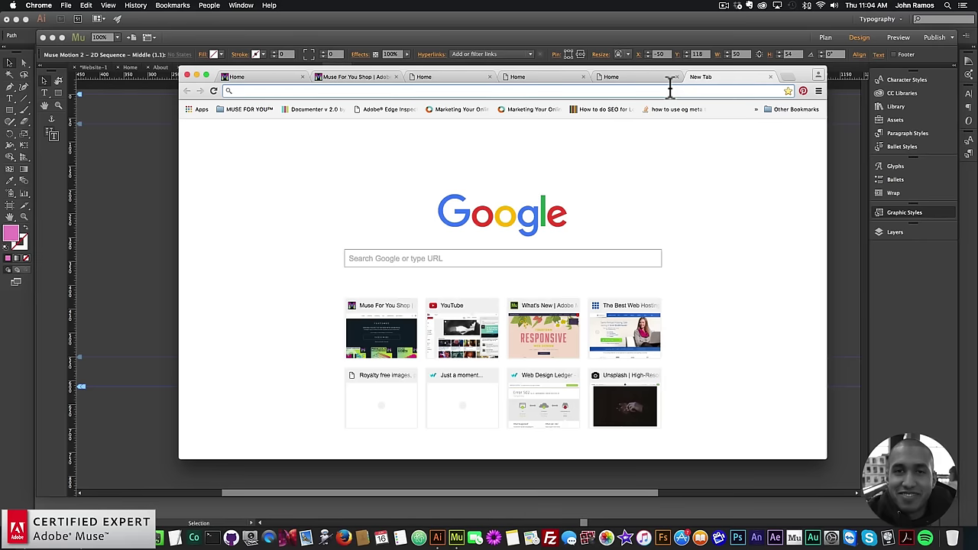
{"action": "type", "text": "rcptones."}
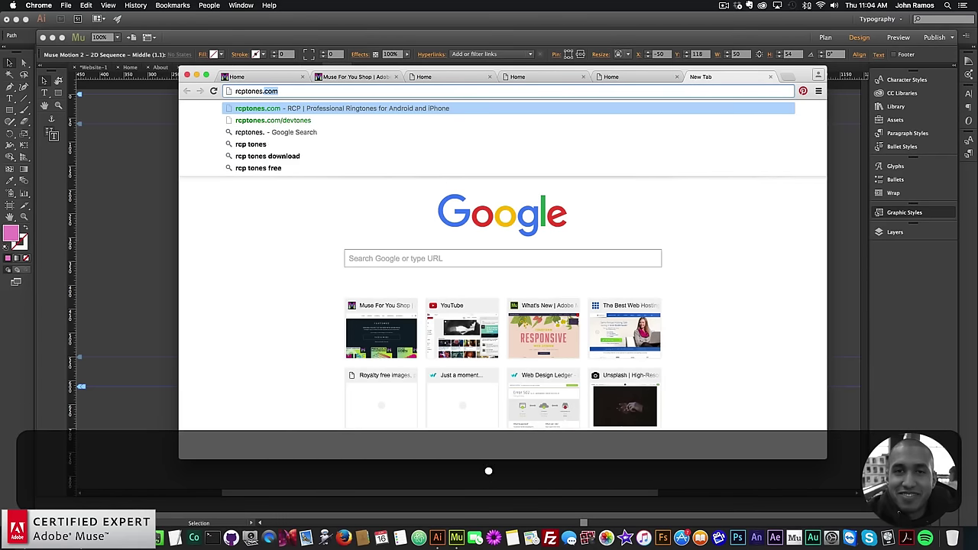
{"action": "type", "text": "com/dev_tones"}
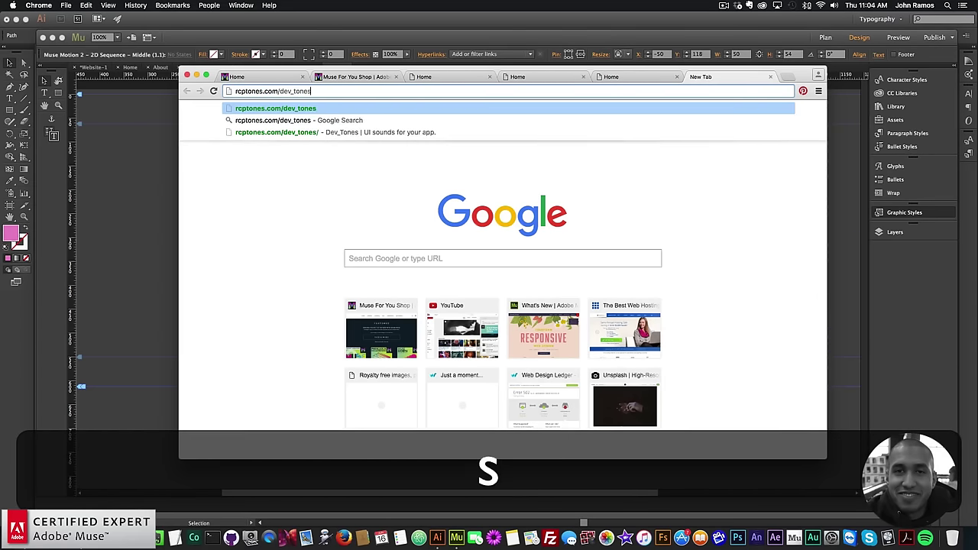
{"action": "key", "text": "Return"}
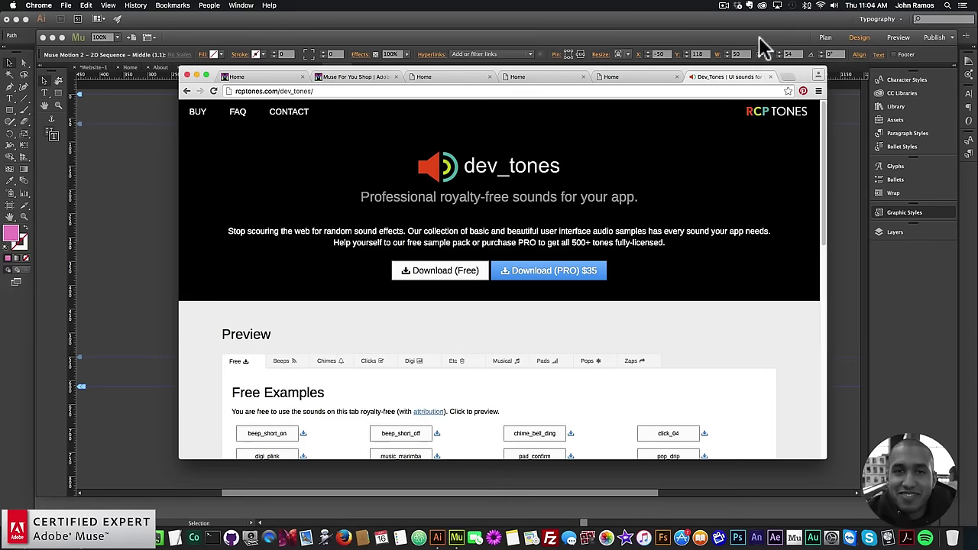
{"action": "scroll", "coordinate": [689, 216], "scroll_direction": "down", "scroll_amount": 2}
{"action": "left_click", "coordinate": [403, 343]}
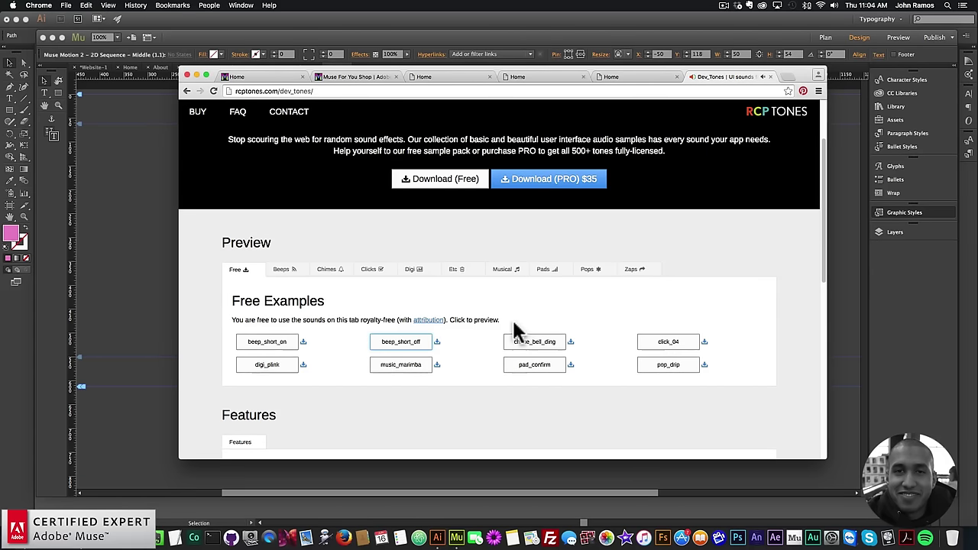
{"action": "left_click", "coordinate": [525, 343]}
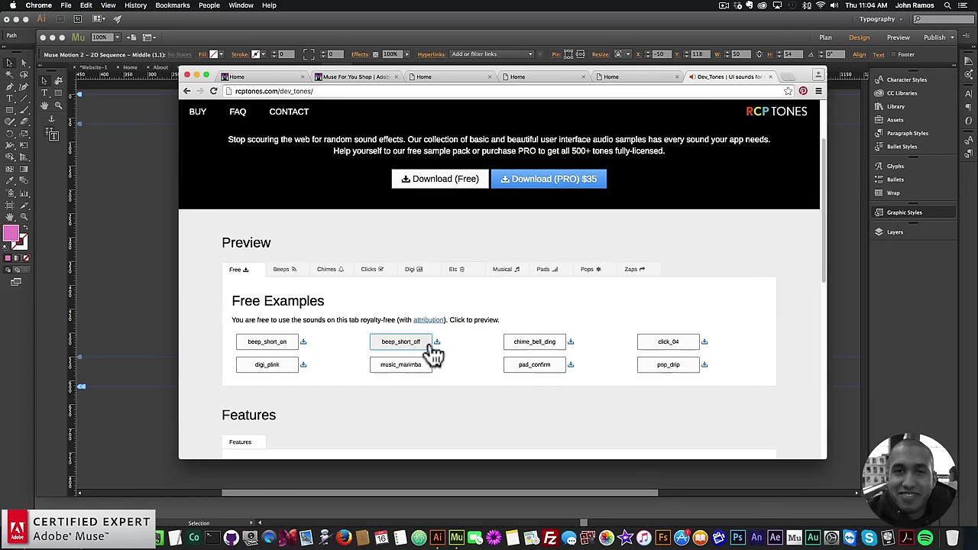
{"action": "left_click", "coordinate": [534, 364]}
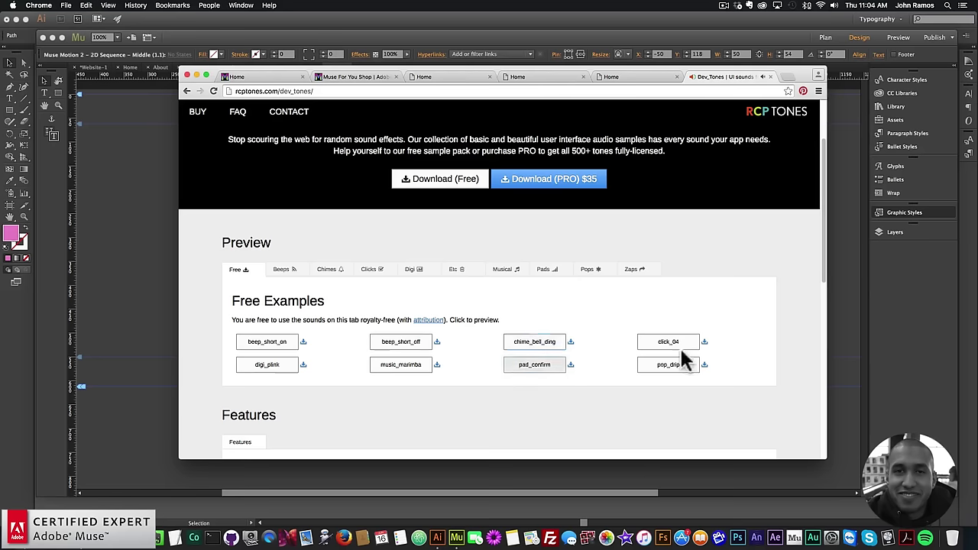
{"action": "left_click", "coordinate": [266, 343]}
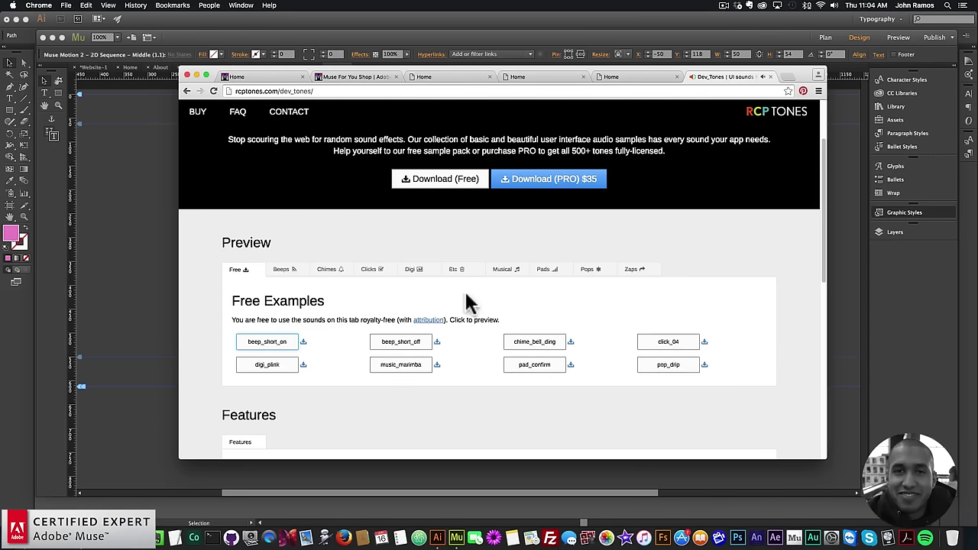
Step: Play click_01 and click_03 from the Clicks collection, then minimize Chrome
{"action": "left_click", "coordinate": [330, 271]}
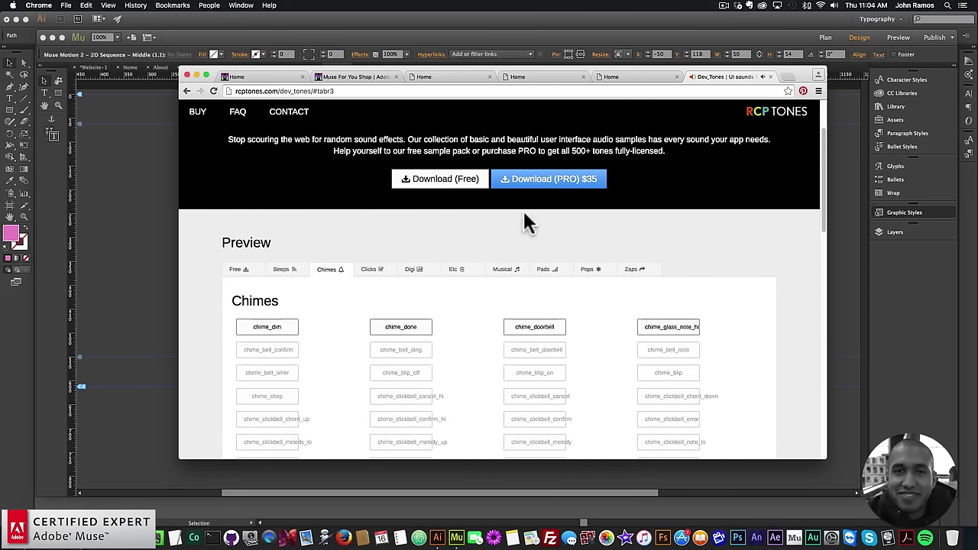
{"action": "left_click", "coordinate": [375, 273]}
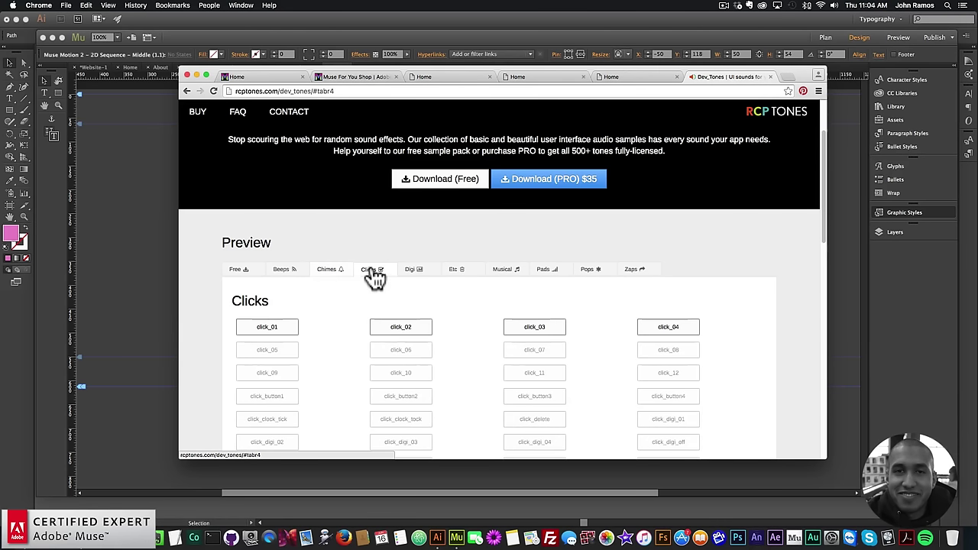
{"action": "left_click", "coordinate": [267, 328]}
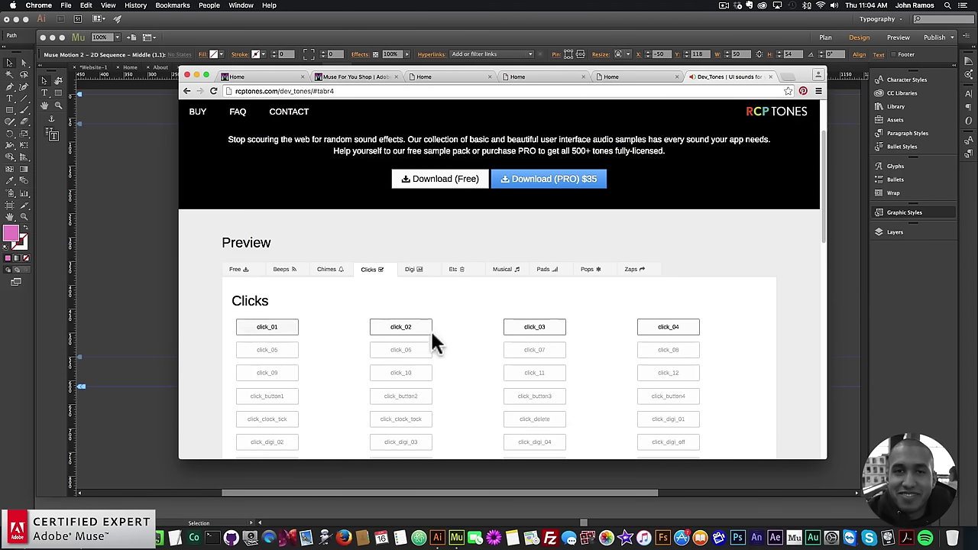
{"action": "left_click", "coordinate": [528, 332]}
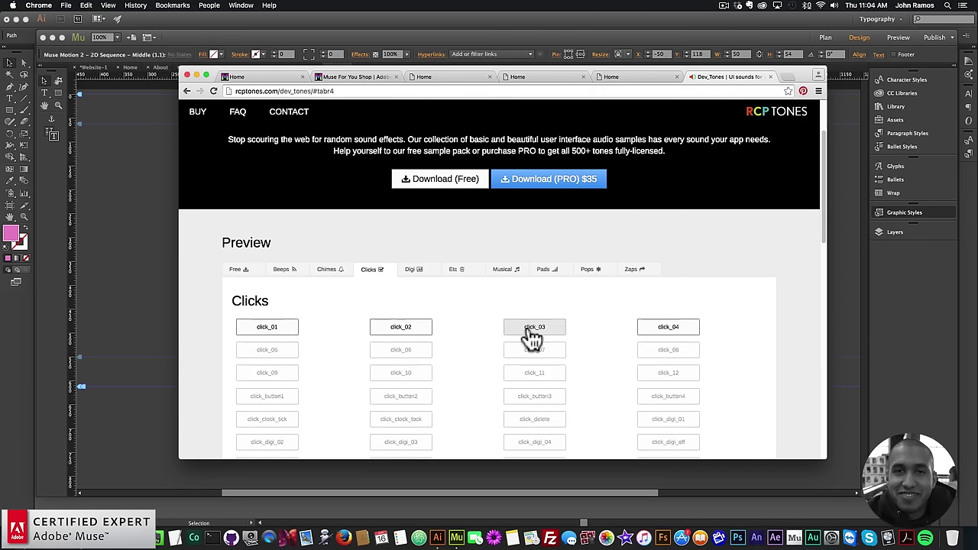
{"action": "left_click", "coordinate": [197, 74]}
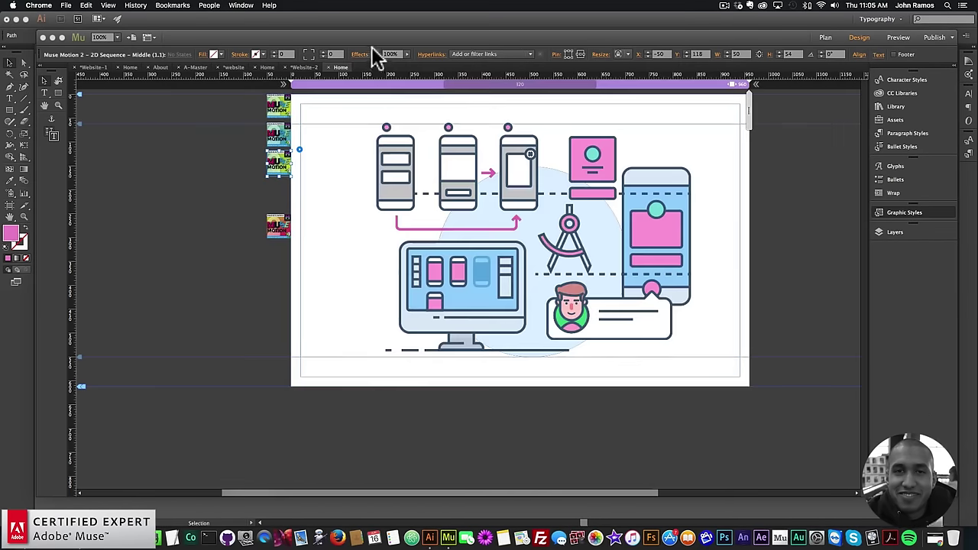
Step: Choose pop_drip_bloop.mp3 from the mp3 folder as the Middle widget's audio file
{"action": "left_click", "coordinate": [304, 157]}
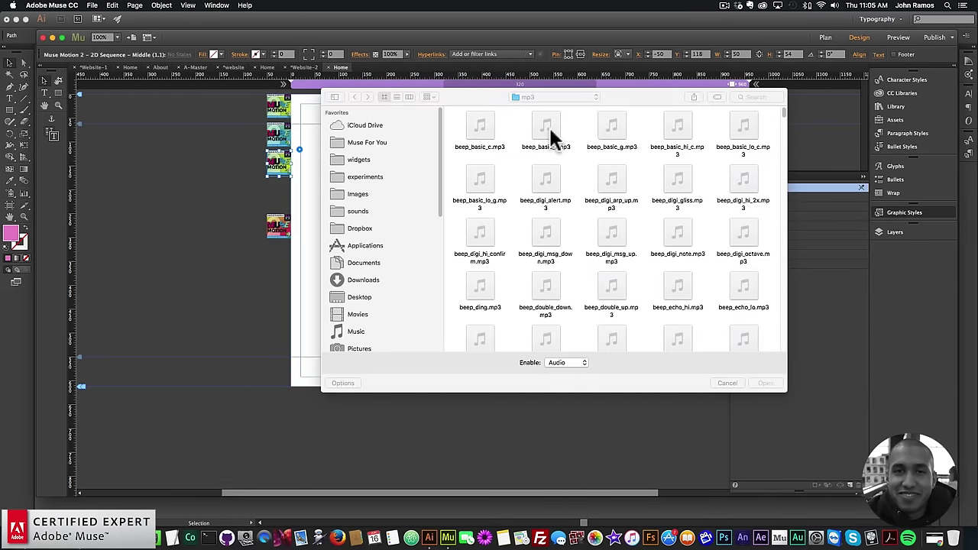
{"action": "left_click_drag", "start_coordinate": [787, 401], "coordinate": [860, 459]}
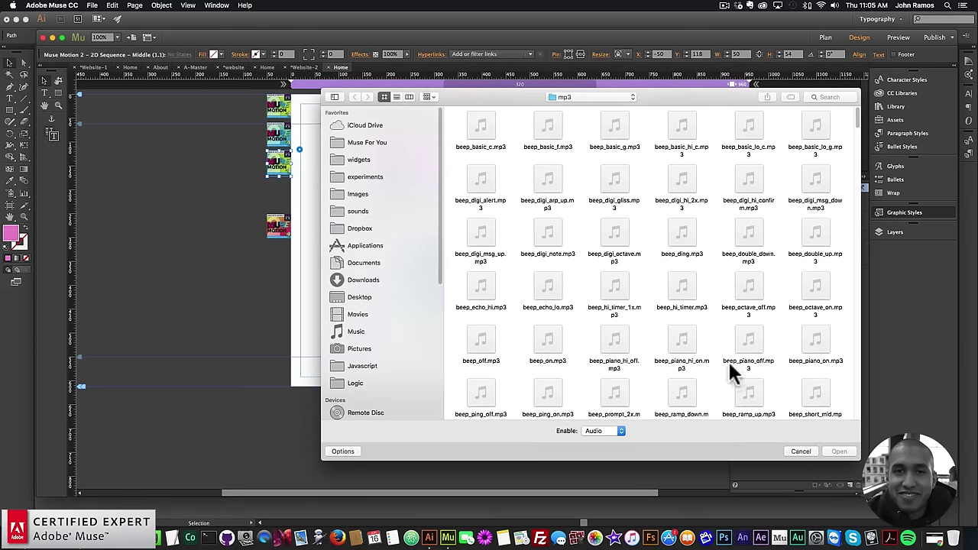
{"action": "scroll", "coordinate": [730, 371], "scroll_direction": "down", "scroll_amount": 10}
{"action": "left_click", "coordinate": [396, 96]}
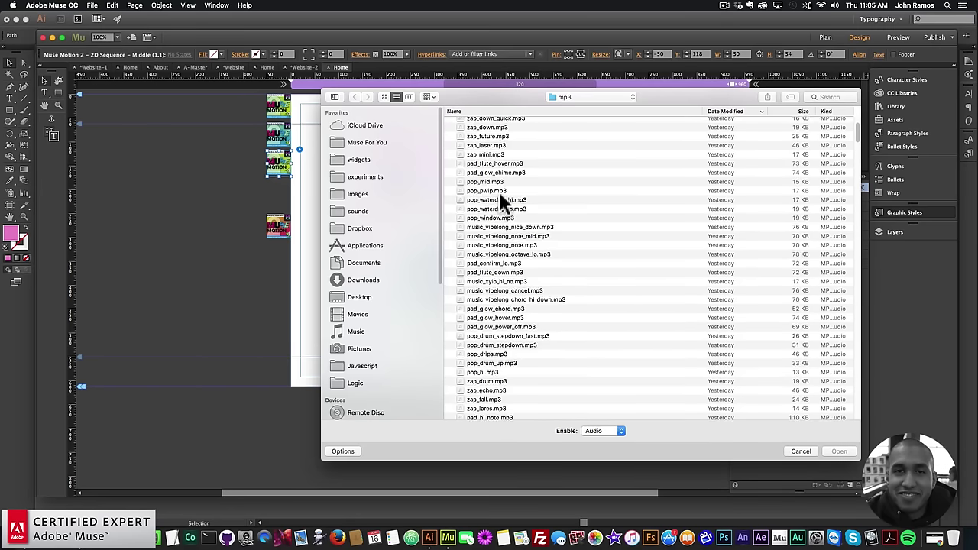
{"action": "scroll", "coordinate": [499, 191], "scroll_direction": "up", "scroll_amount": 2}
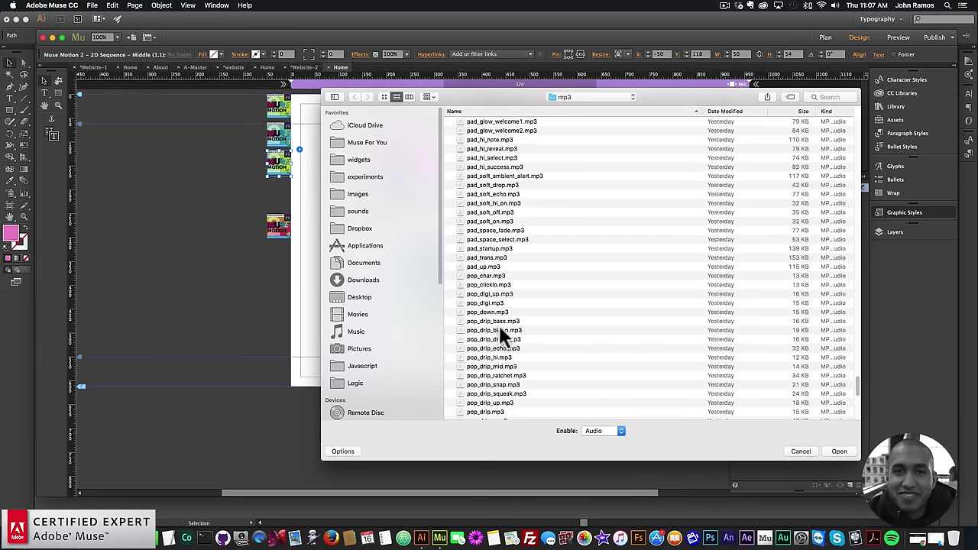
{"action": "left_click", "coordinate": [498, 330]}
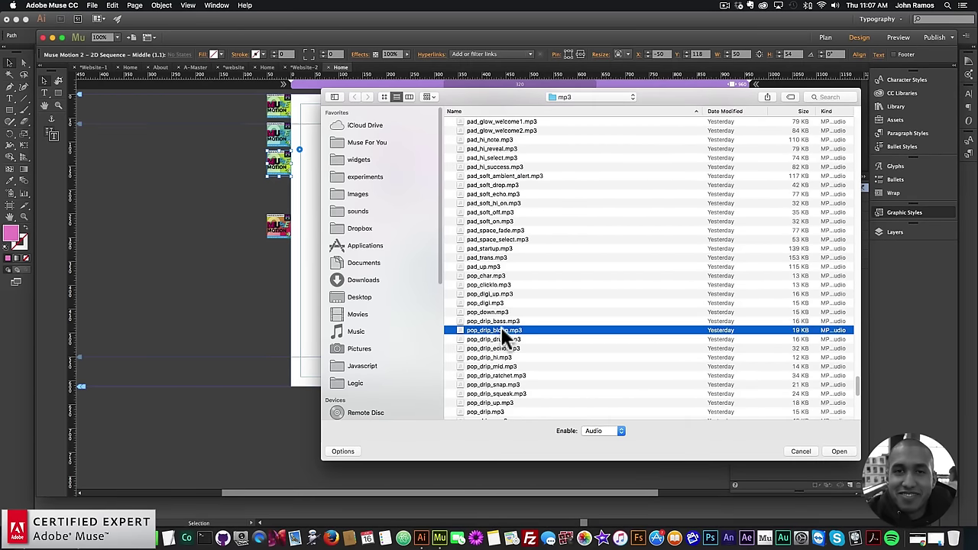
{"action": "double_click", "coordinate": [499, 329]}
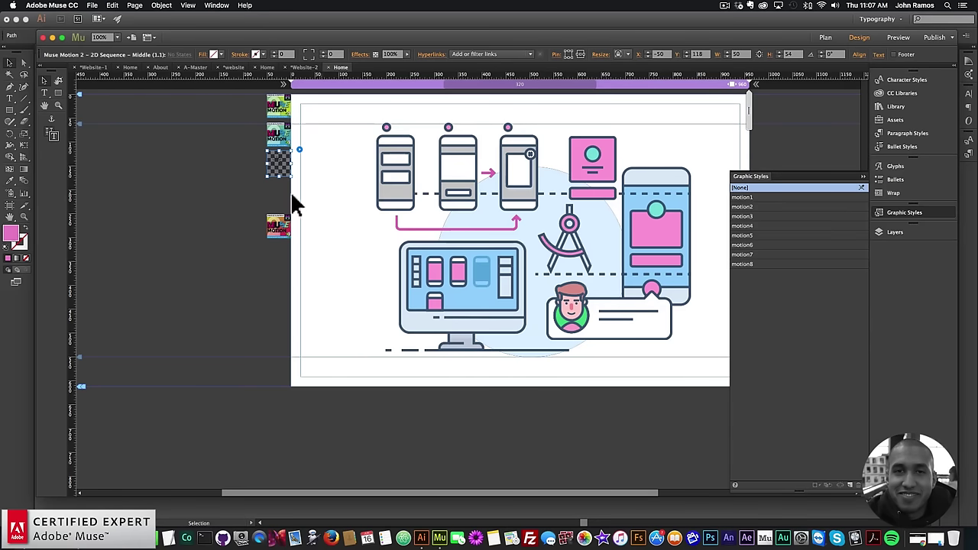
{"action": "left_click", "coordinate": [197, 200]}
{"action": "left_click", "coordinate": [92, 5]}
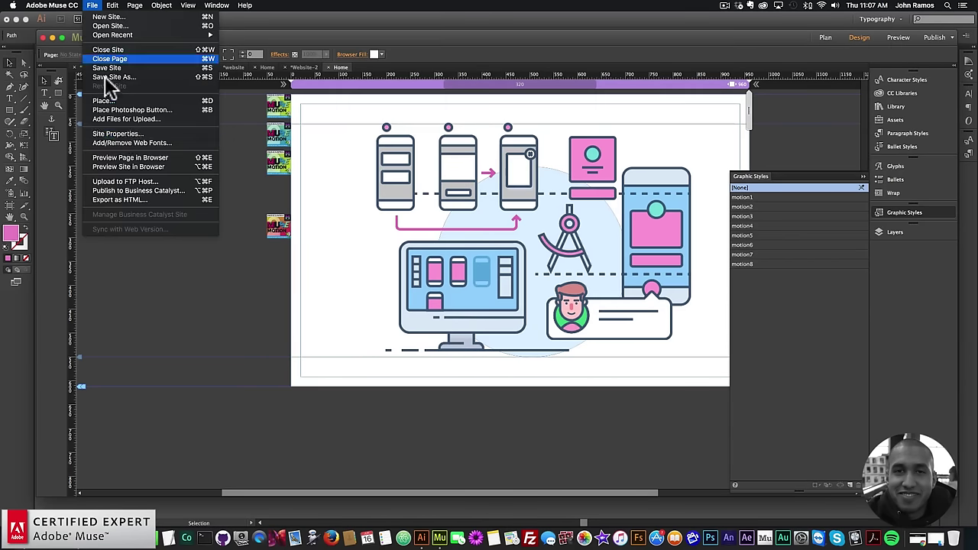
Step: Preview the Home page in Chrome, then return to the Muse design
{"action": "left_click", "coordinate": [130, 157]}
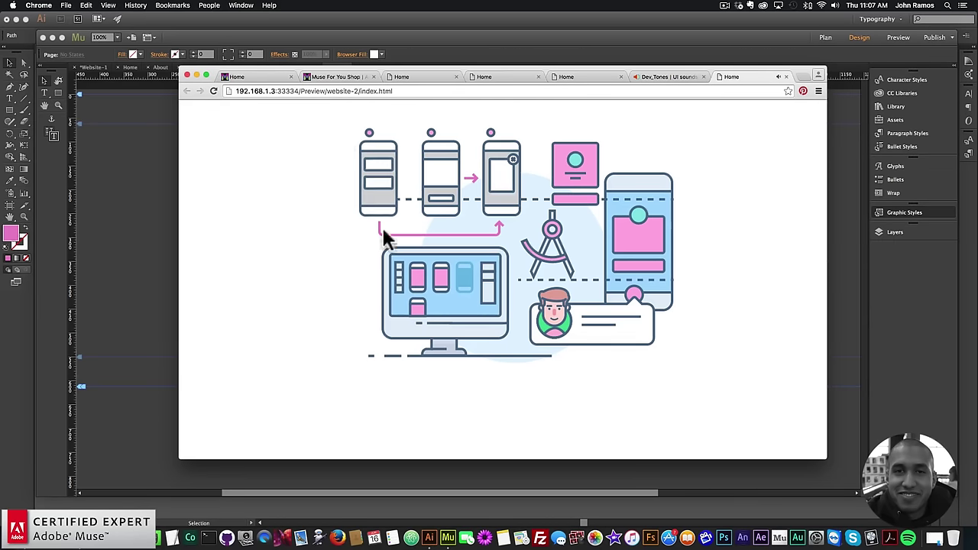
{"action": "left_click", "coordinate": [130, 190]}
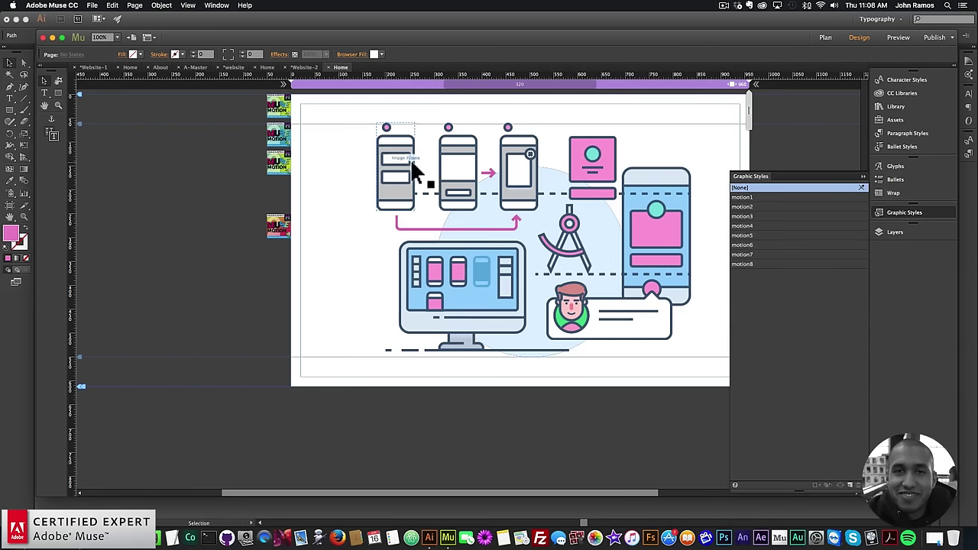
{"action": "left_click", "coordinate": [279, 163]}
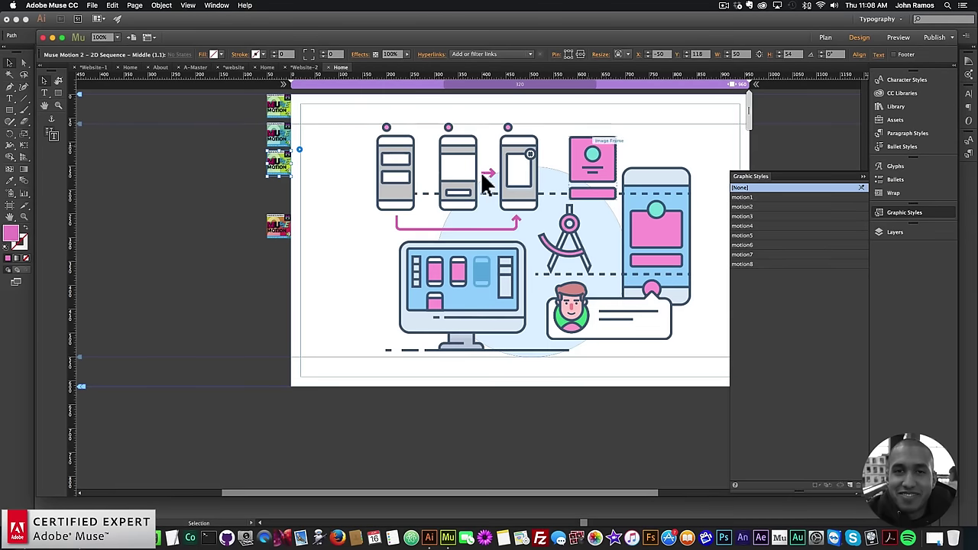
Step: Move the End frame lower and place a first copy of the Middle frame in the column
{"action": "left_click_drag", "start_coordinate": [278, 229], "coordinate": [284, 364]}
{"action": "left_click", "coordinate": [282, 162]}
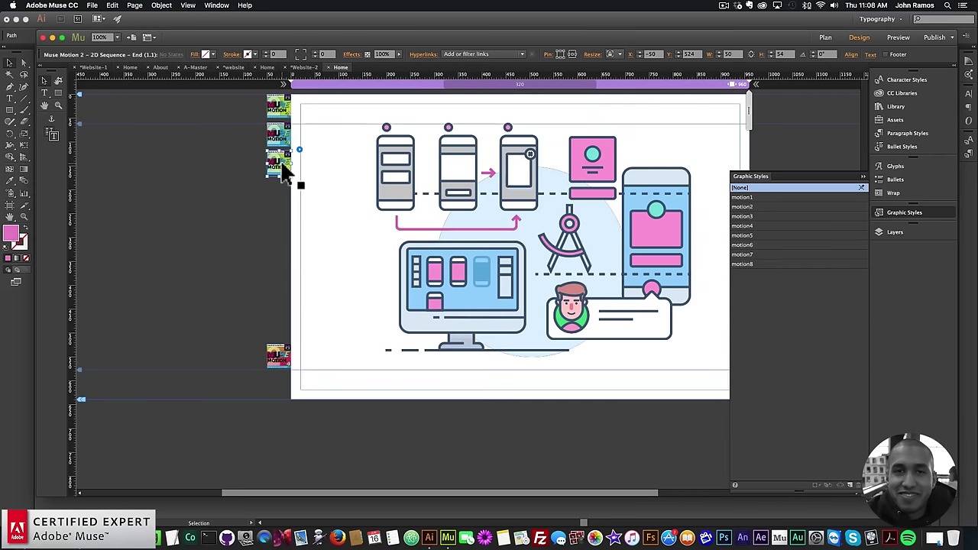
{"action": "key", "text": "super+c"}
{"action": "key", "text": "super+v"}
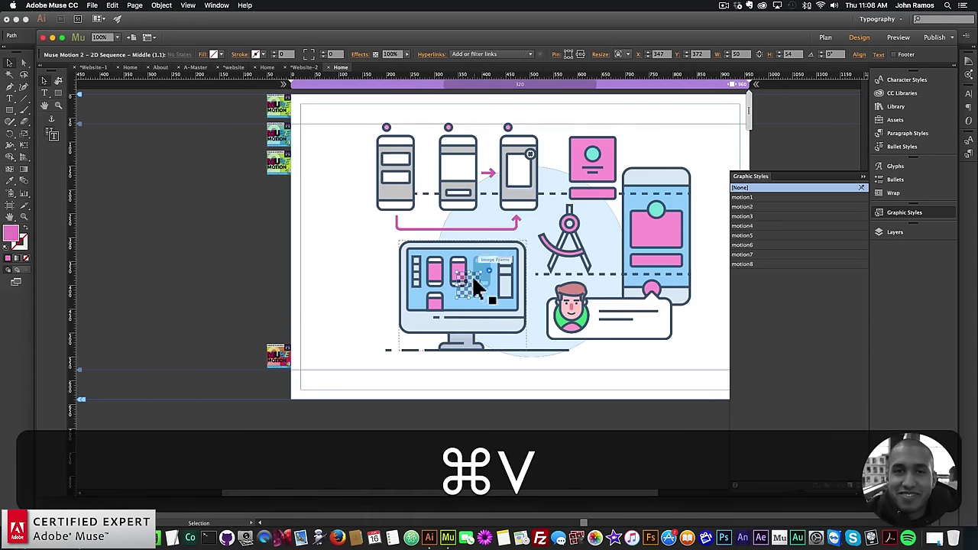
{"action": "left_click_drag", "start_coordinate": [266, 191], "coordinate": [277, 214]}
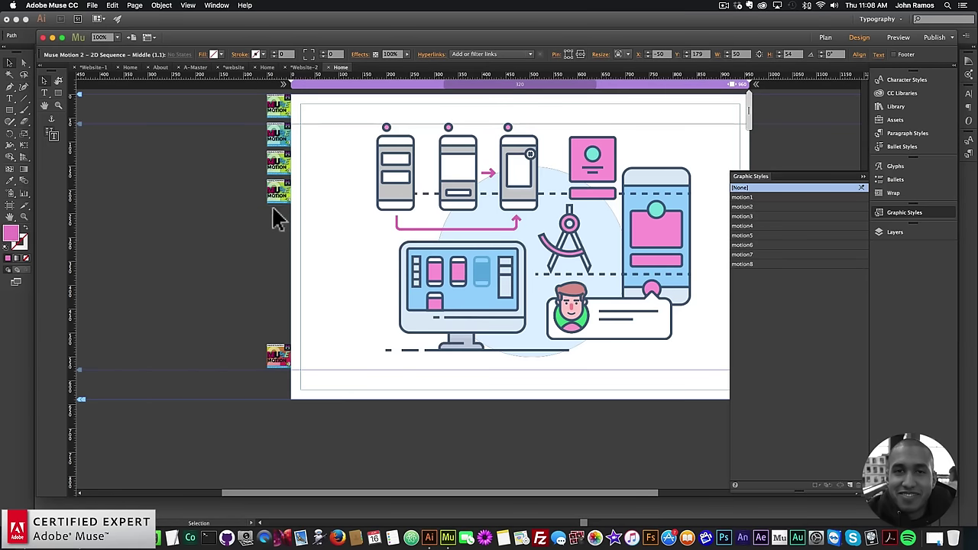
Step: Paste three more Middle frame copies and stack them in the column above the End frame
{"action": "key", "text": "super+c"}
{"action": "key", "text": "super+v"}
{"action": "left_click_drag", "start_coordinate": [479, 282], "coordinate": [279, 227]}
{"action": "key", "text": "super+v"}
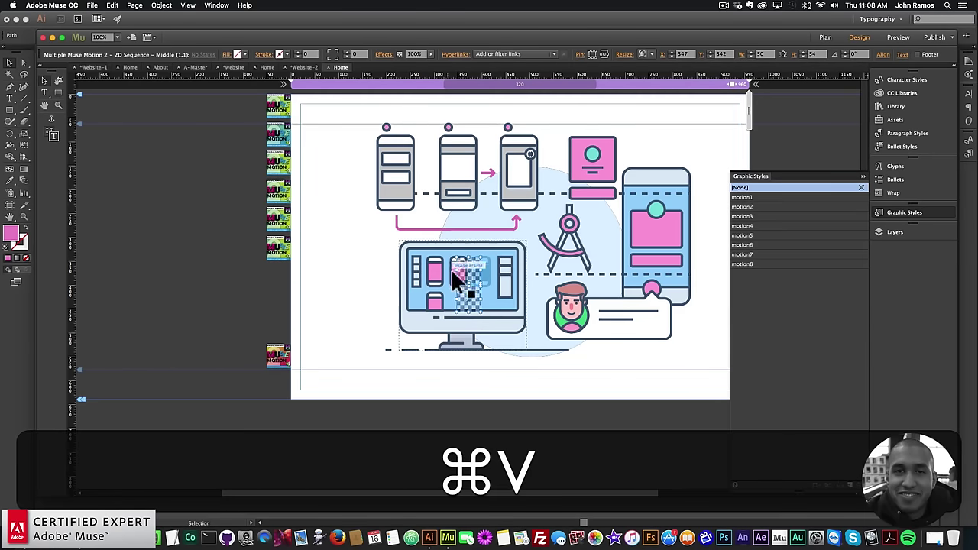
{"action": "left_click_drag", "start_coordinate": [451, 269], "coordinate": [281, 294]}
{"action": "key", "text": "super+v"}
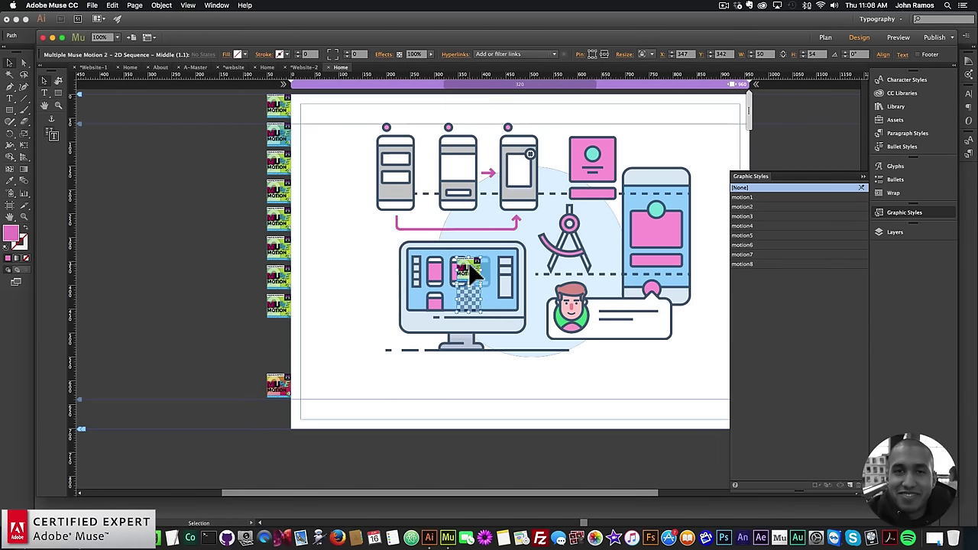
{"action": "left_click_drag", "start_coordinate": [476, 275], "coordinate": [281, 333]}
{"action": "key", "text": "shift"}
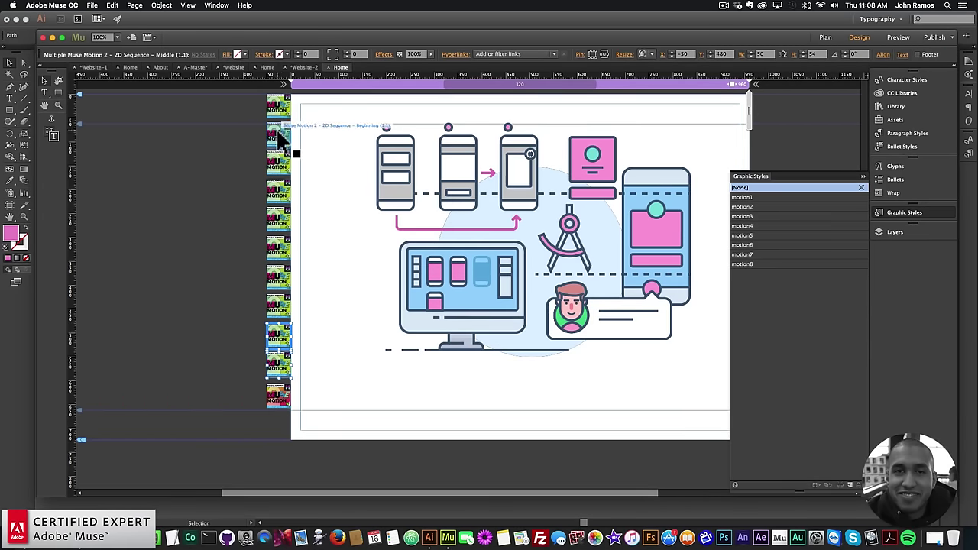
Step: Select a Middle frame and confirm its graphic style name motion2
{"action": "left_click", "coordinate": [279, 133]}
{"action": "left_click", "coordinate": [279, 398]}
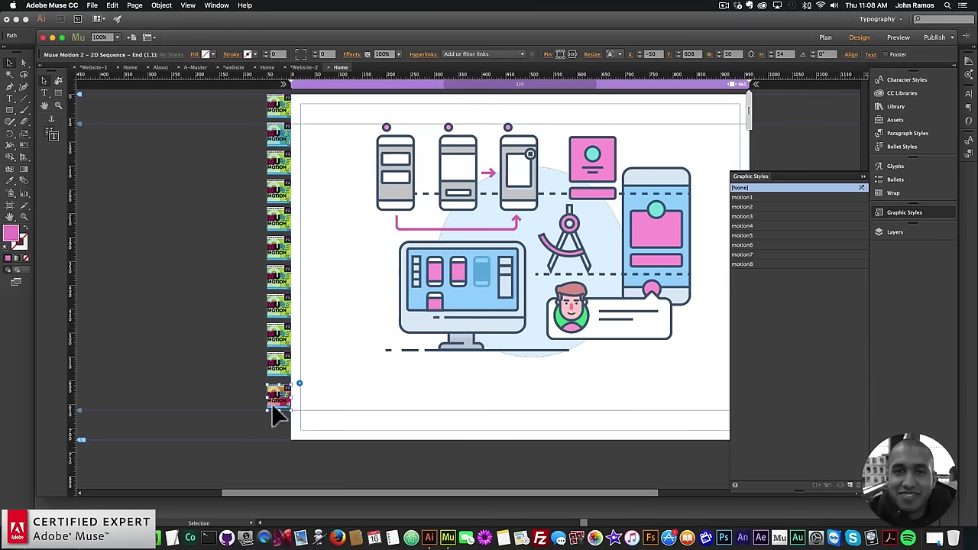
{"action": "left_click", "coordinate": [275, 184]}
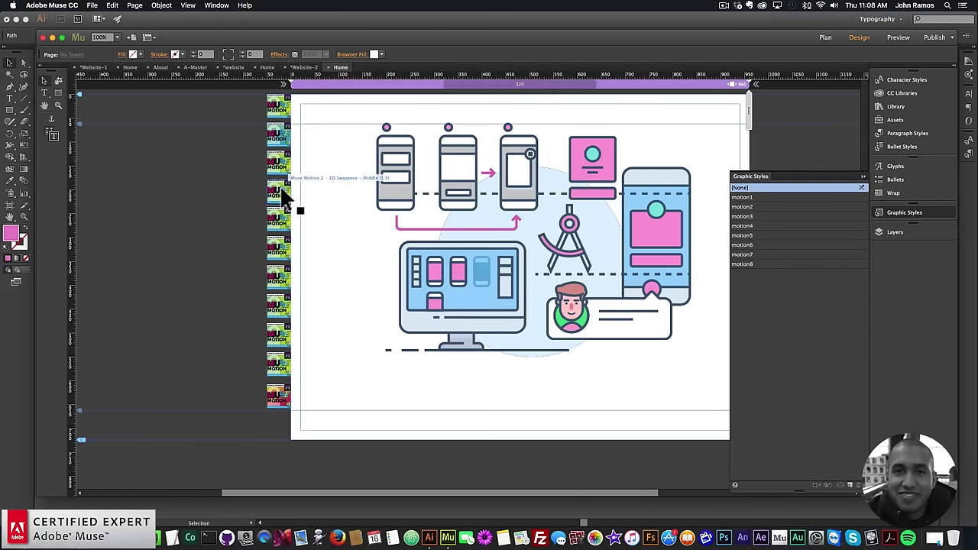
{"action": "left_click", "coordinate": [299, 178]}
{"action": "left_click", "coordinate": [297, 178]}
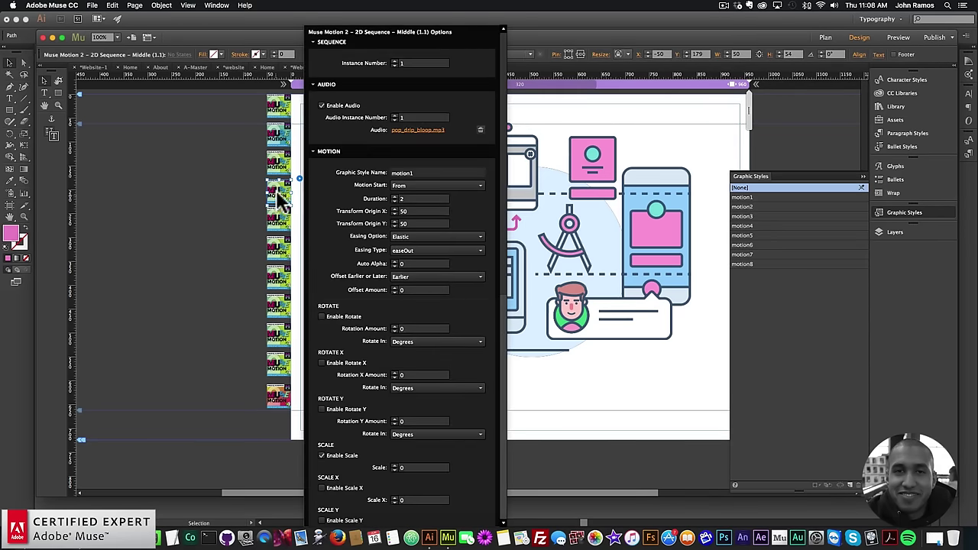
{"action": "left_click", "coordinate": [298, 177]}
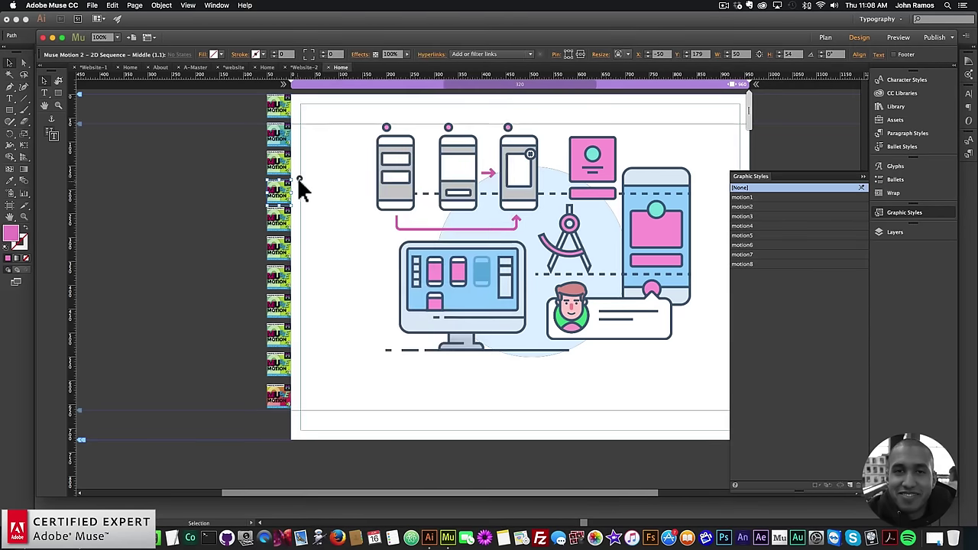
{"action": "left_click", "coordinate": [297, 175]}
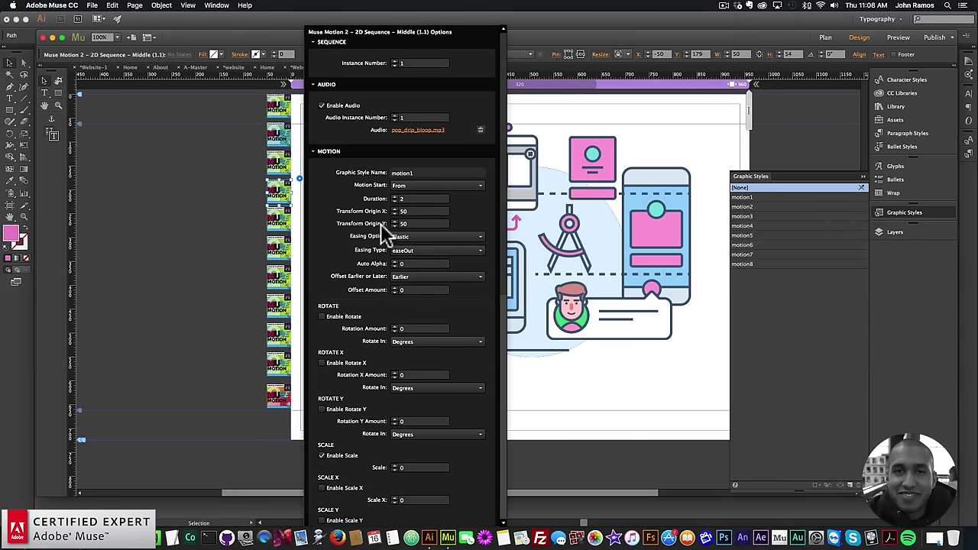
{"action": "key", "text": "Return"}
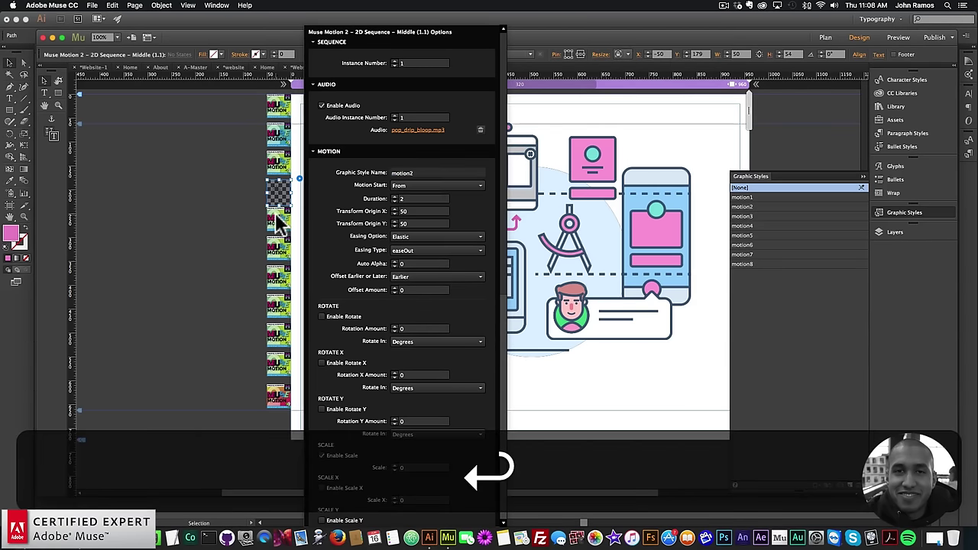
Step: Set graphic style names for the next three frames, starting with motion3 and motion4
{"action": "left_click", "coordinate": [276, 220]}
{"action": "left_click", "coordinate": [298, 205]}
{"action": "left_click", "coordinate": [426, 173]}
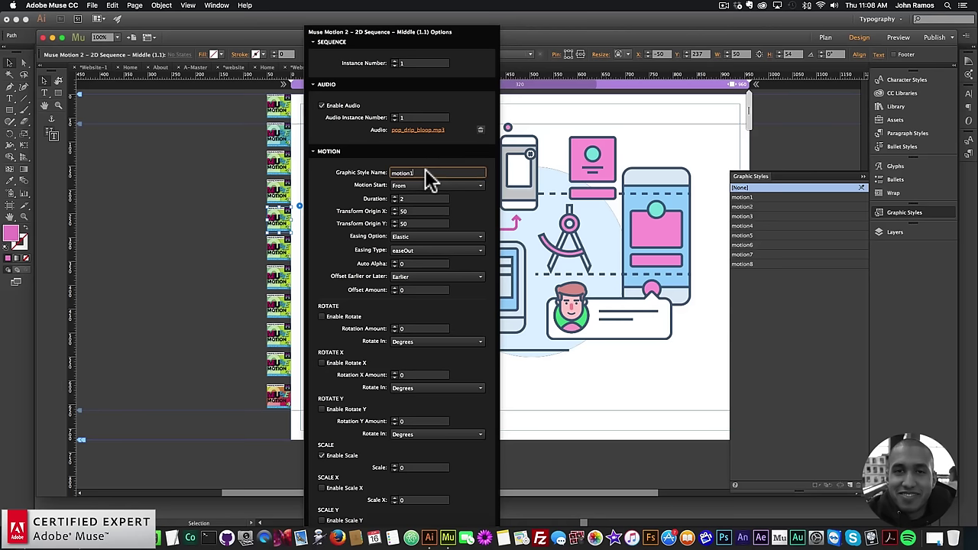
{"action": "type", "text": "3"}
{"action": "key", "text": "Return"}
{"action": "left_click", "coordinate": [279, 248]}
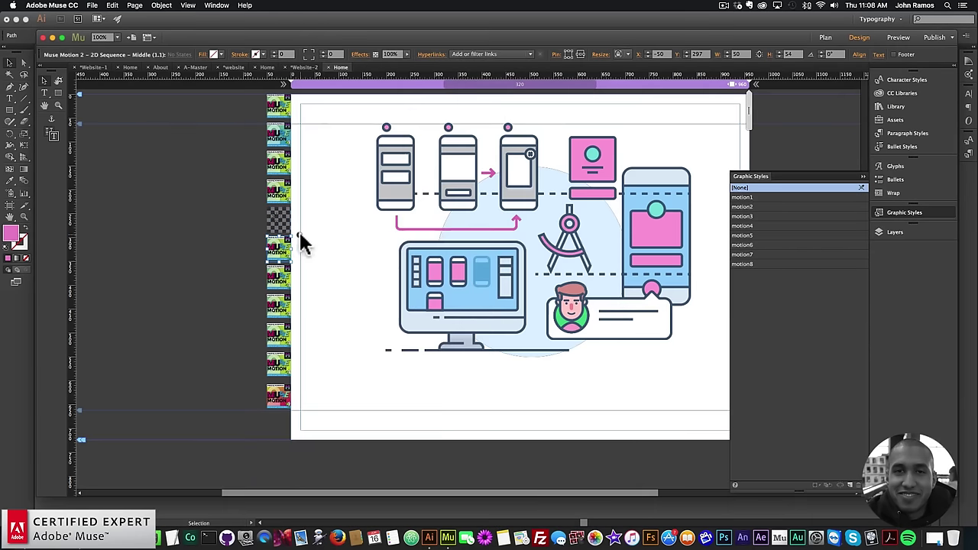
{"action": "left_click", "coordinate": [299, 233]}
{"action": "key", "text": "Return"}
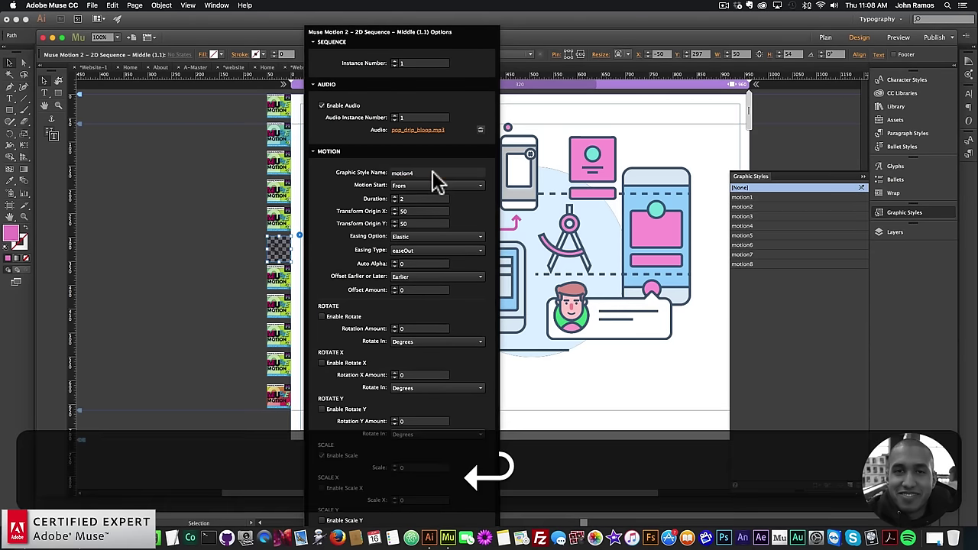
{"action": "left_click", "coordinate": [302, 272]}
{"action": "left_click", "coordinate": [298, 265]}
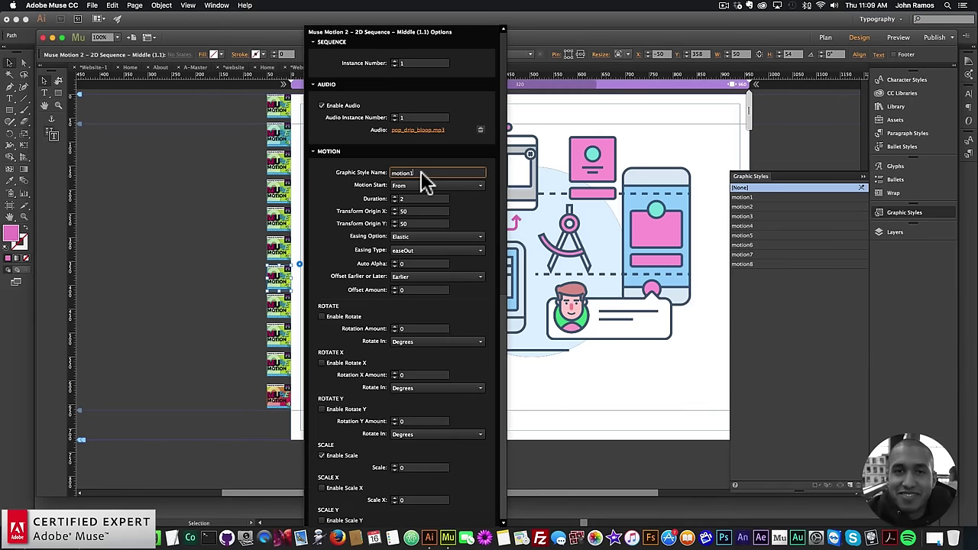
{"action": "key", "text": "Return"}
Step: Name the next two widgets' graphic styles motion6 and motion7
{"action": "left_click", "coordinate": [299, 291]}
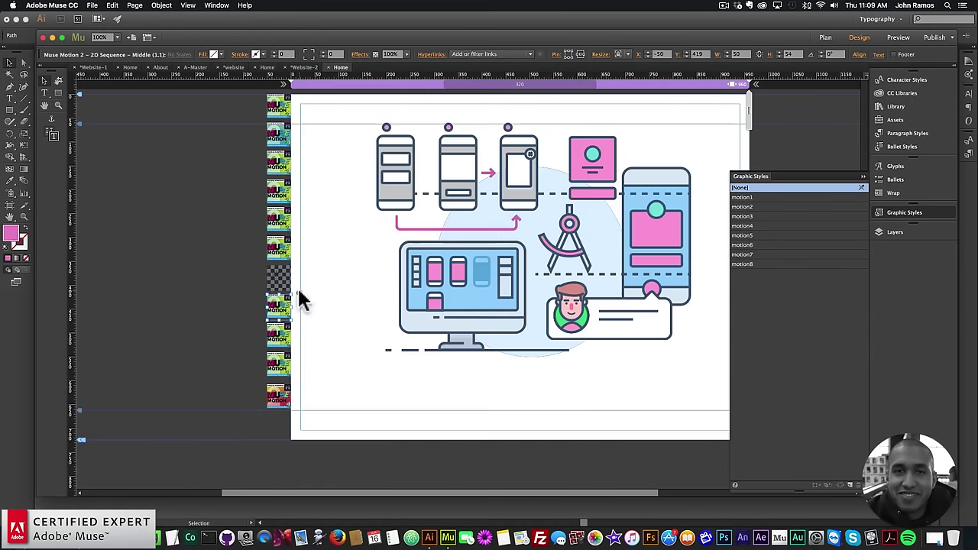
{"action": "left_click", "coordinate": [298, 292]}
{"action": "type", "text": "6"}
{"action": "key", "text": "Return"}
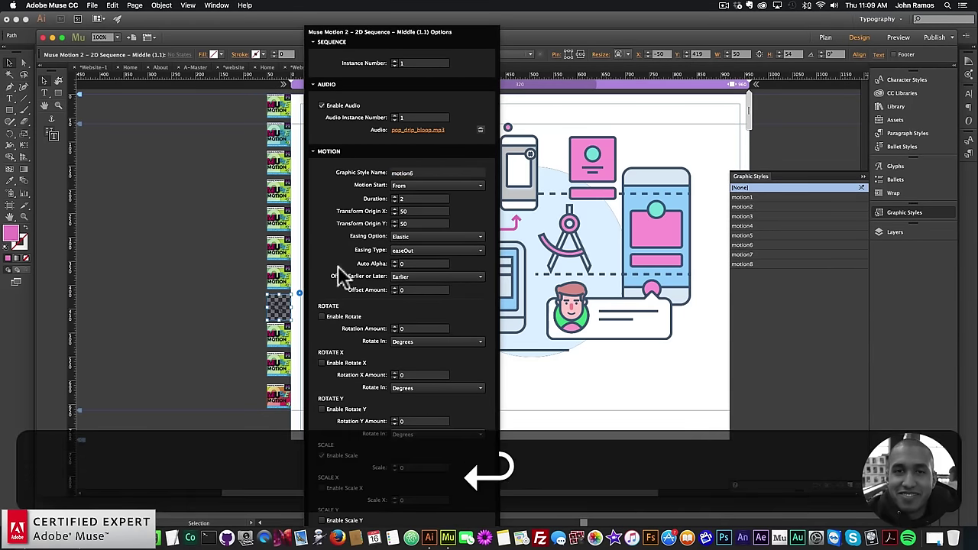
{"action": "left_click", "coordinate": [299, 327]}
{"action": "left_click", "coordinate": [298, 322]}
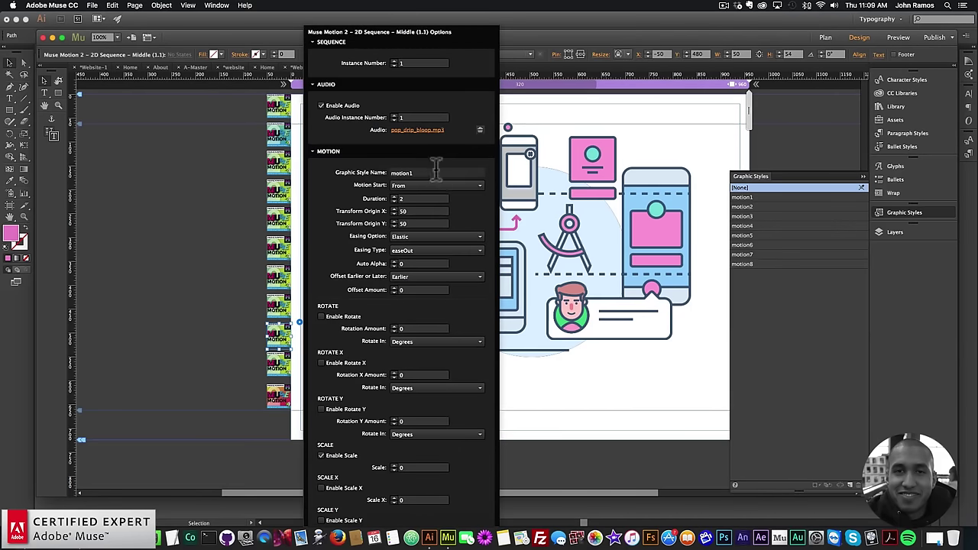
{"action": "key", "text": "BackSpace"}
{"action": "type", "text": "7"}
{"action": "key", "text": "Return"}
Step: Name the last widget's graphic style motion8 and preview the page in the browser
{"action": "left_click", "coordinate": [293, 365]}
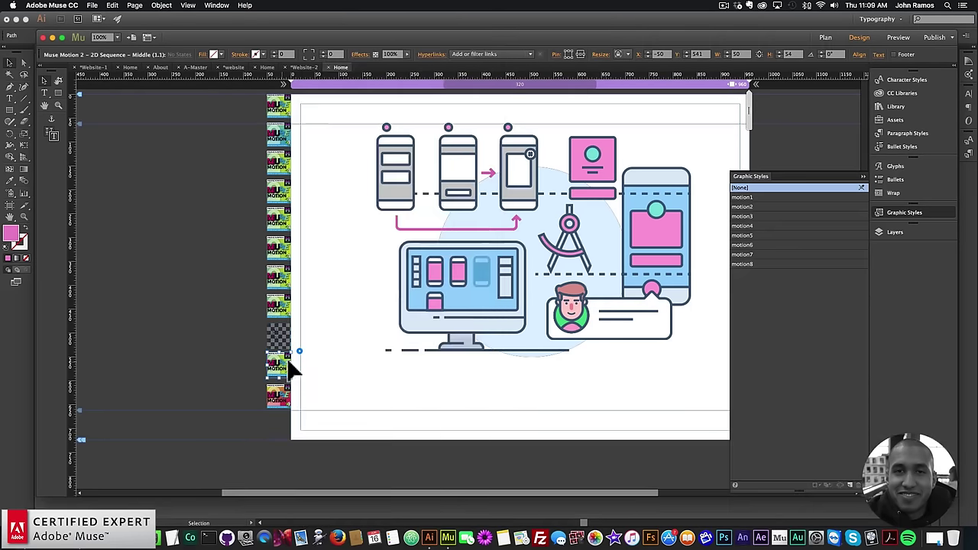
{"action": "left_click", "coordinate": [299, 351]}
{"action": "key", "text": "BackSpace"}
{"action": "type", "text": "8"}
{"action": "key", "text": "Return"}
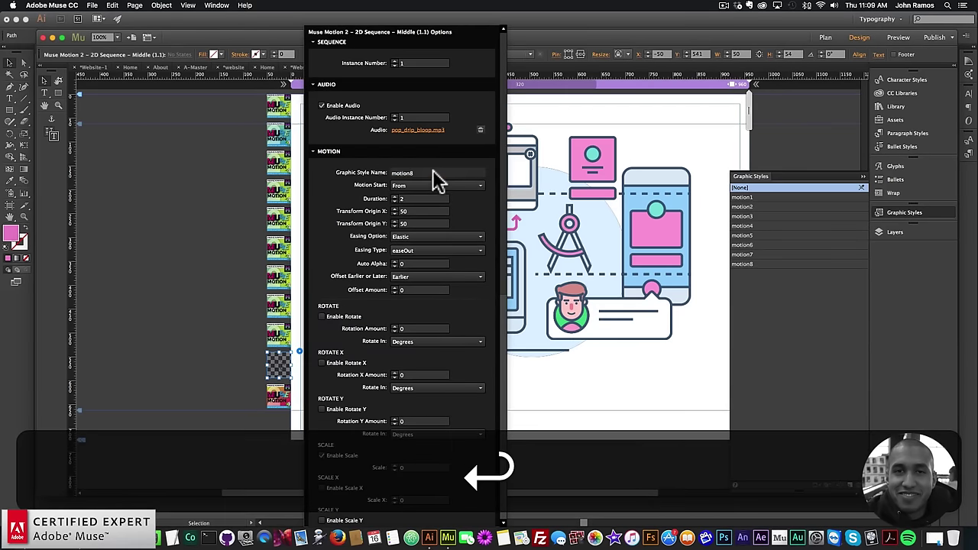
{"action": "left_click", "coordinate": [171, 212]}
{"action": "left_click", "coordinate": [93, 6]}
{"action": "left_click", "coordinate": [122, 157]}
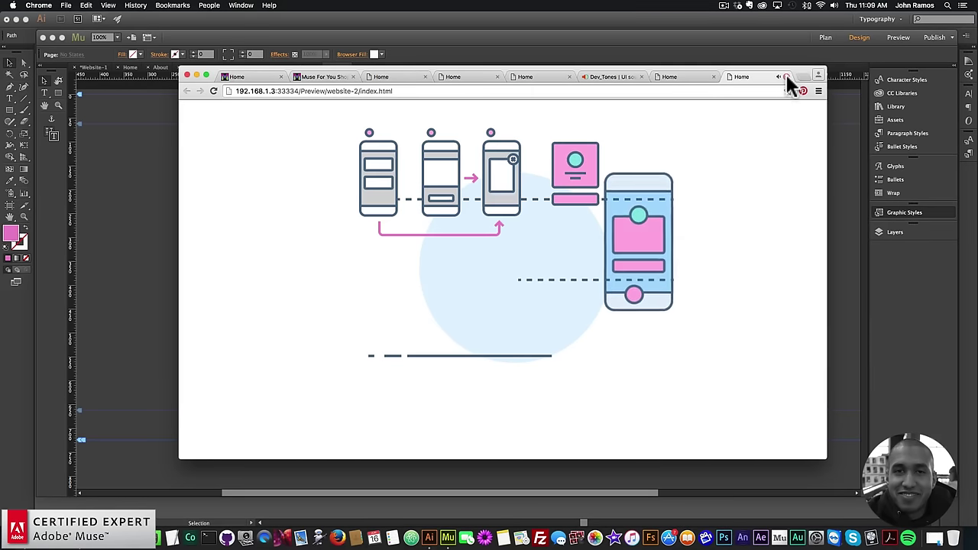
Step: Back in Muse, change the End sequence widget's Time Scale from 1 to 3
{"action": "left_click", "coordinate": [96, 264]}
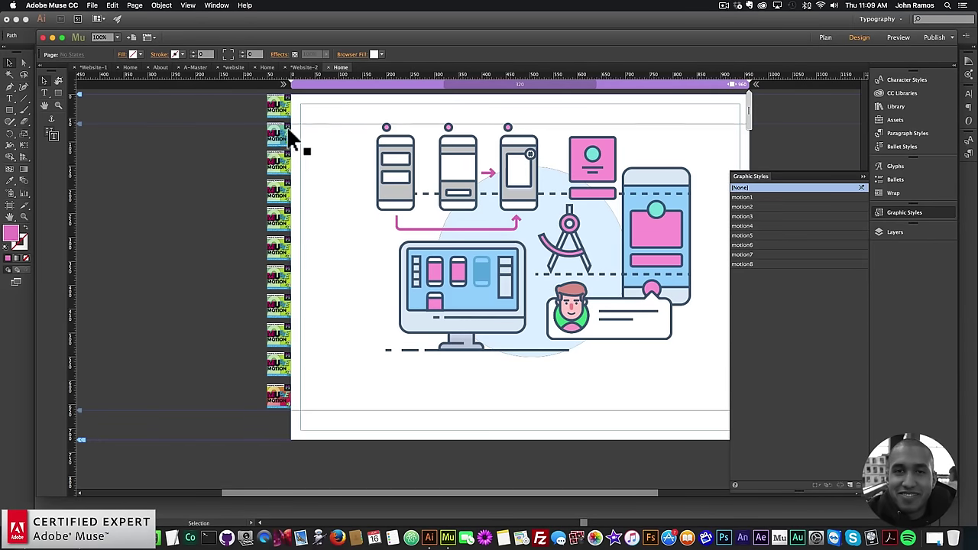
{"action": "left_click", "coordinate": [280, 396]}
{"action": "left_click", "coordinate": [299, 383]}
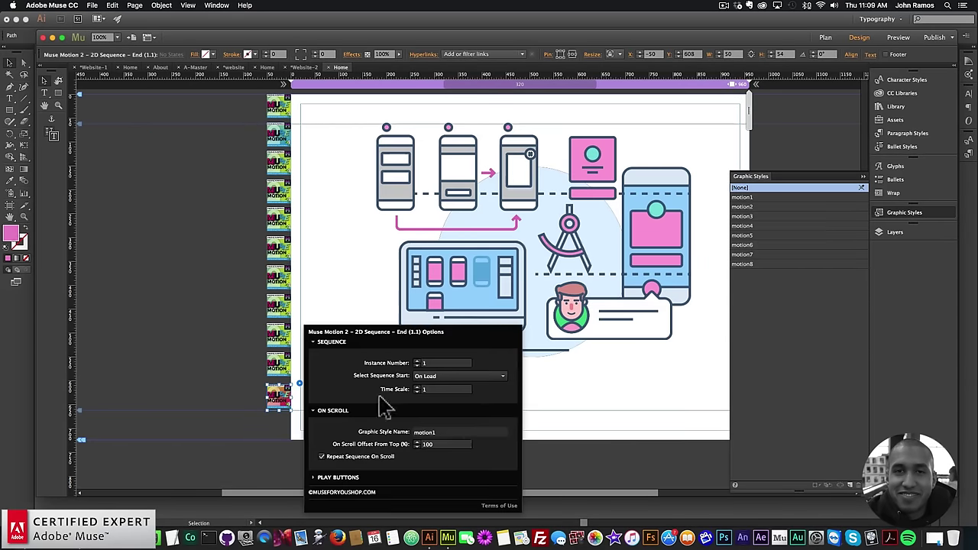
{"action": "type", "text": "3"}
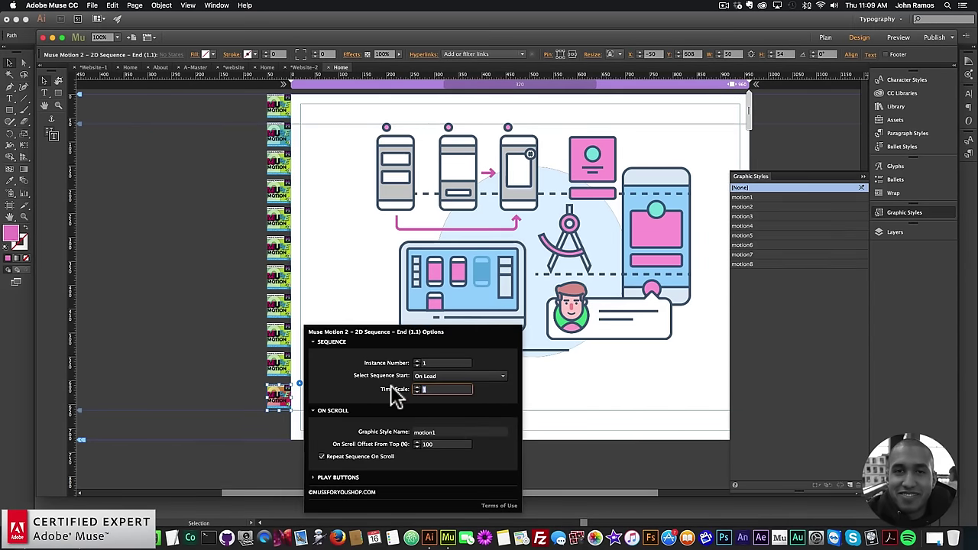
{"action": "key", "text": "Return"}
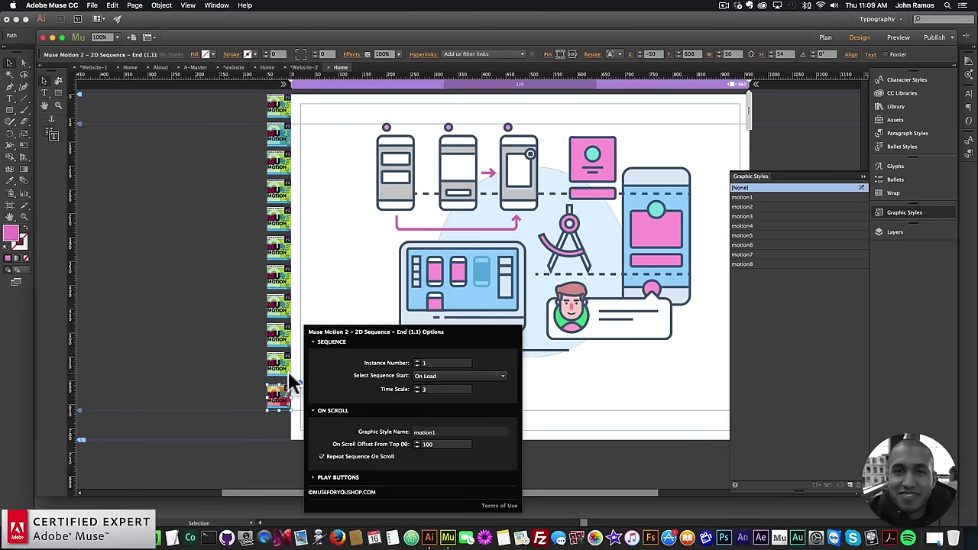
{"action": "left_click", "coordinate": [192, 295]}
{"action": "left_click", "coordinate": [91, 6]}
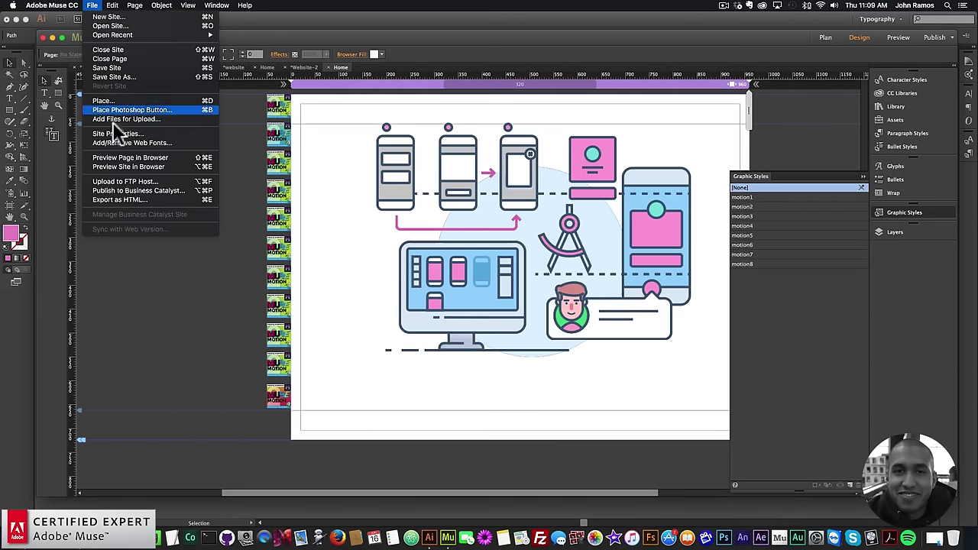
Step: Preview the updated page in Chrome, reload it to replay the slower ending, then return to Muse
{"action": "left_click", "coordinate": [133, 158]}
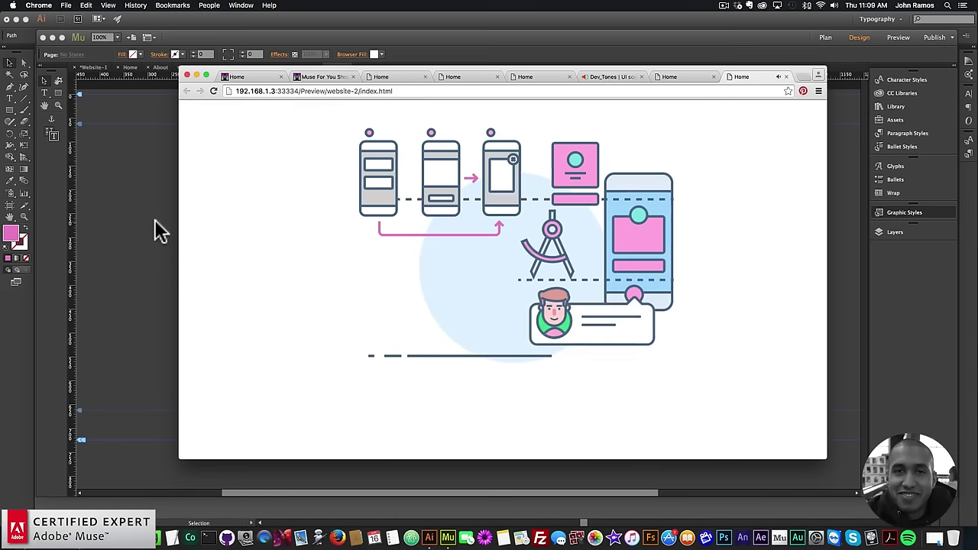
{"action": "left_click", "coordinate": [213, 91]}
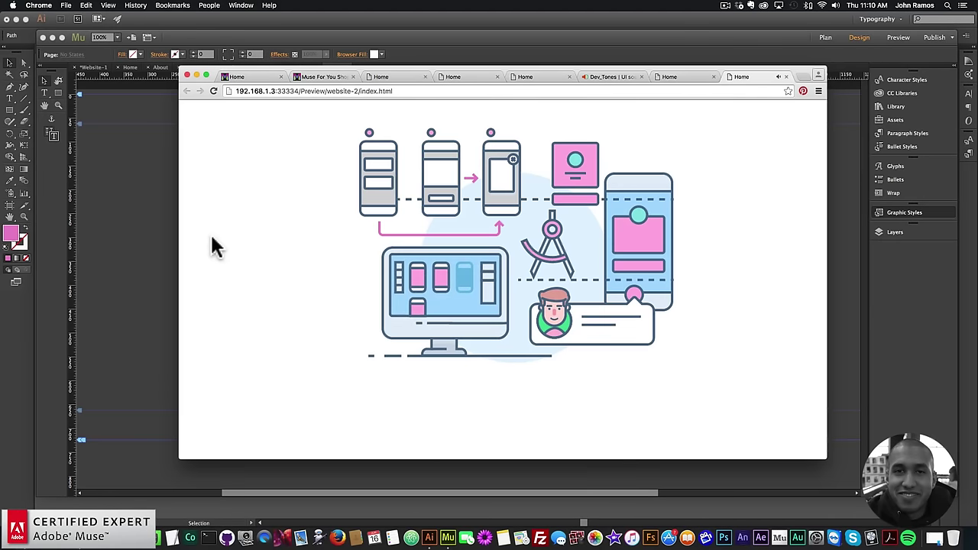
{"action": "left_click", "coordinate": [144, 221]}
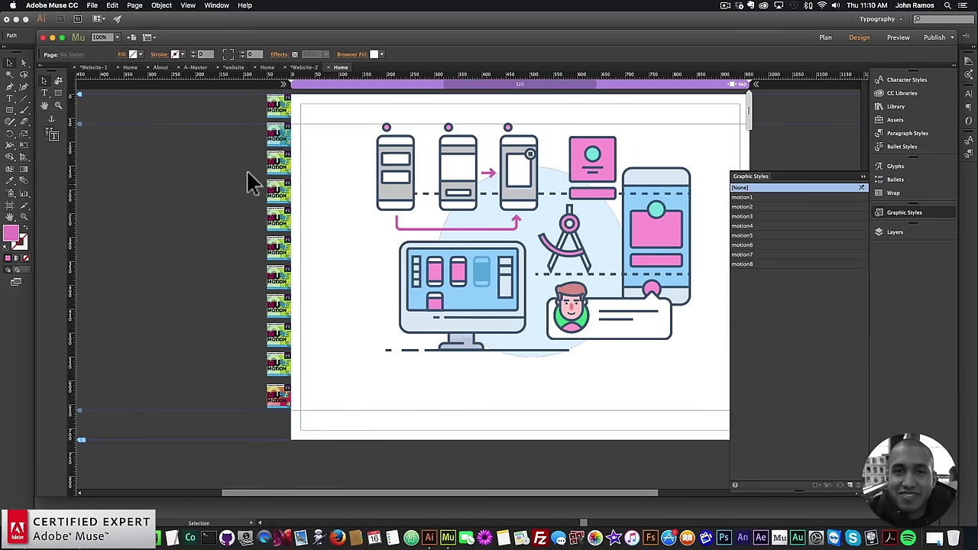
Step: Replace the motion2 widget's pop_drip_bloop.mp3 with beep_basic_lo_c.mp3 and set Audio Instance Number 2
{"action": "left_click", "coordinate": [284, 193]}
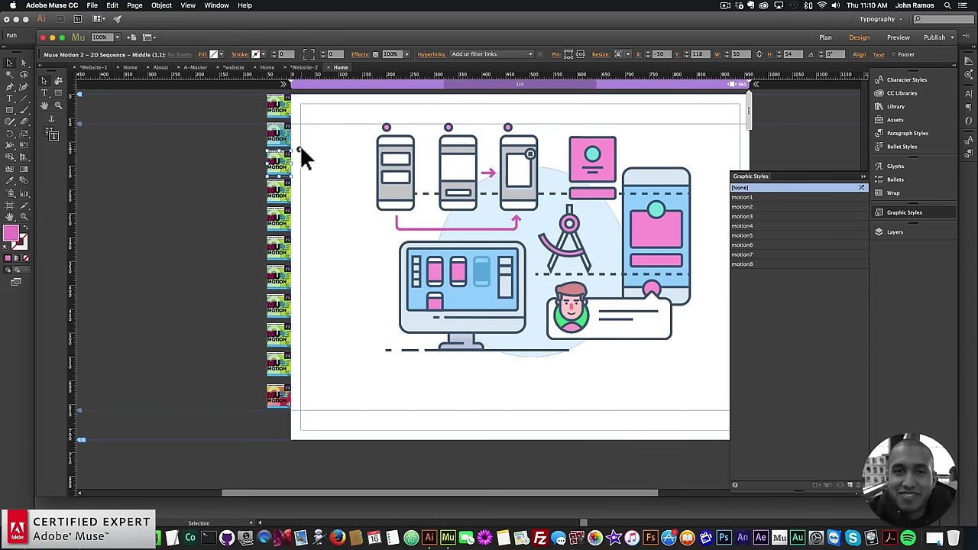
{"action": "left_click", "coordinate": [300, 150]}
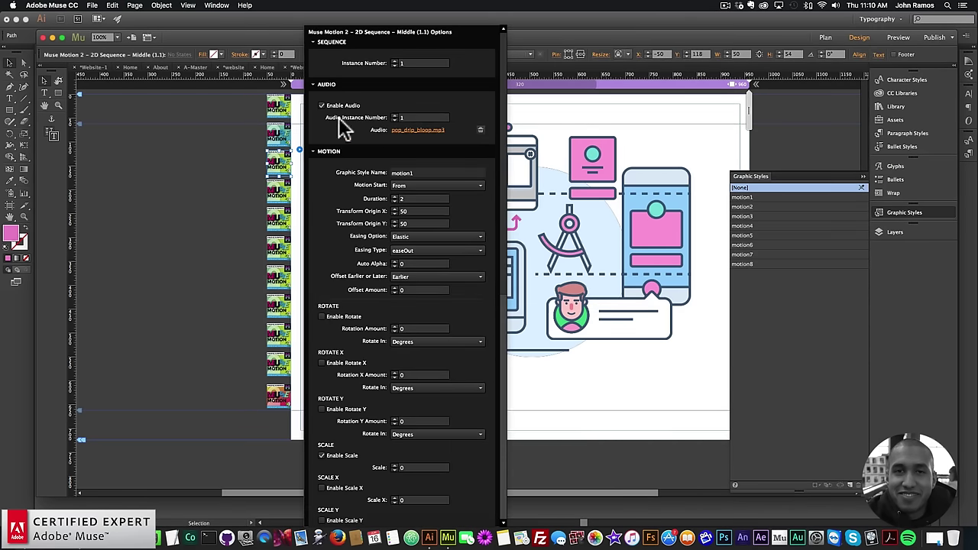
{"action": "left_click", "coordinate": [286, 192]}
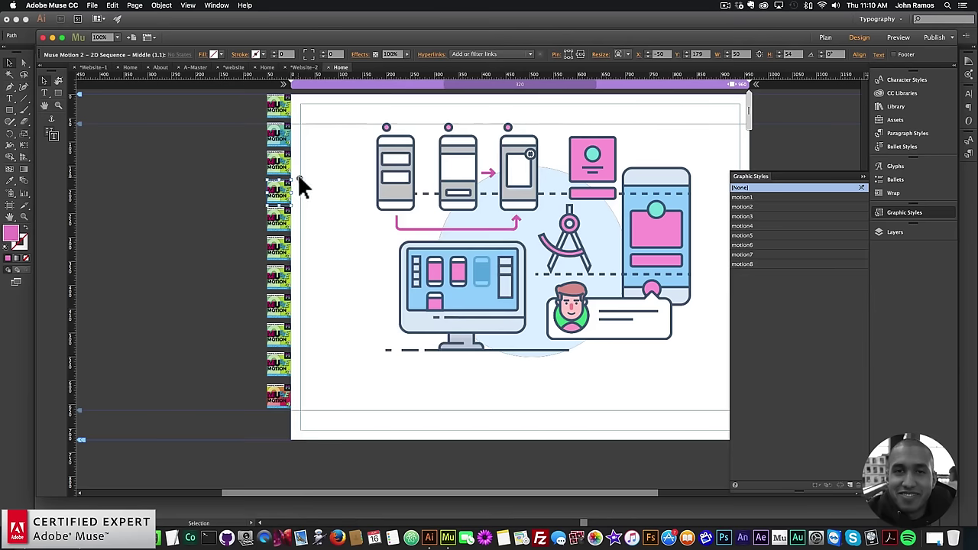
{"action": "left_click", "coordinate": [300, 178]}
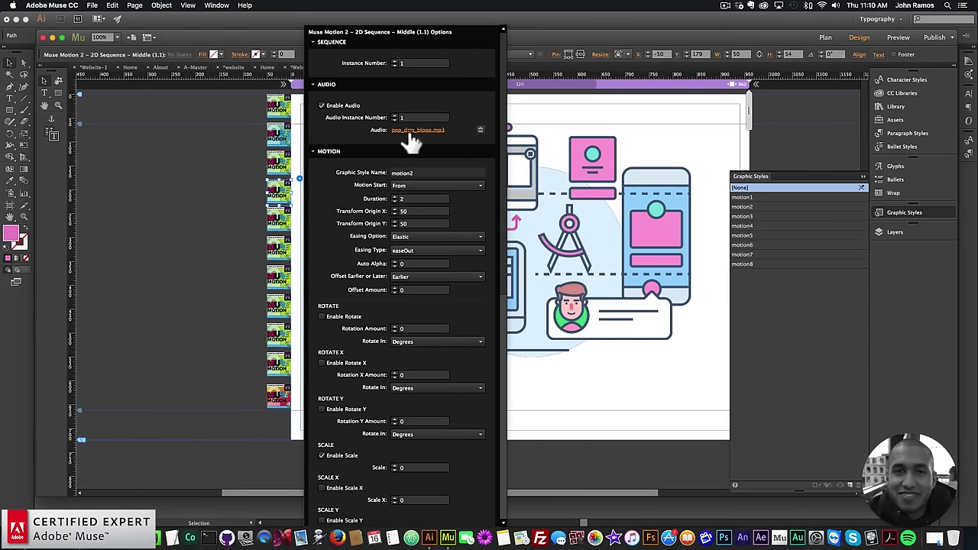
{"action": "left_click", "coordinate": [432, 131]}
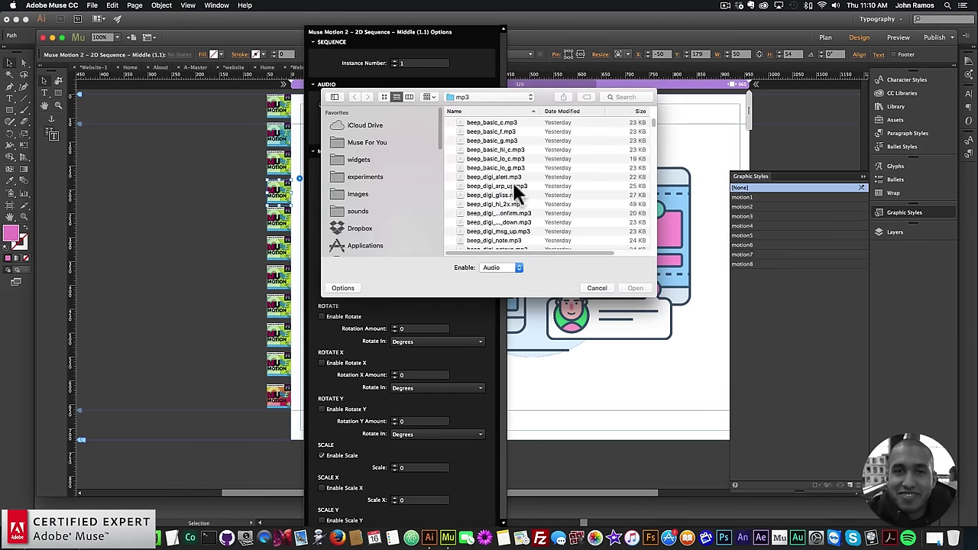
{"action": "double_click", "coordinate": [492, 158]}
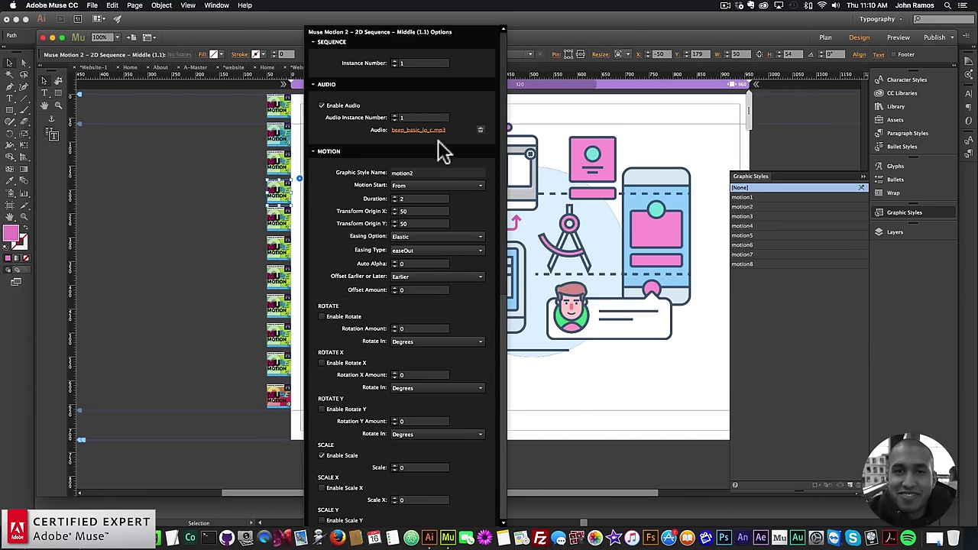
{"action": "left_click", "coordinate": [395, 115]}
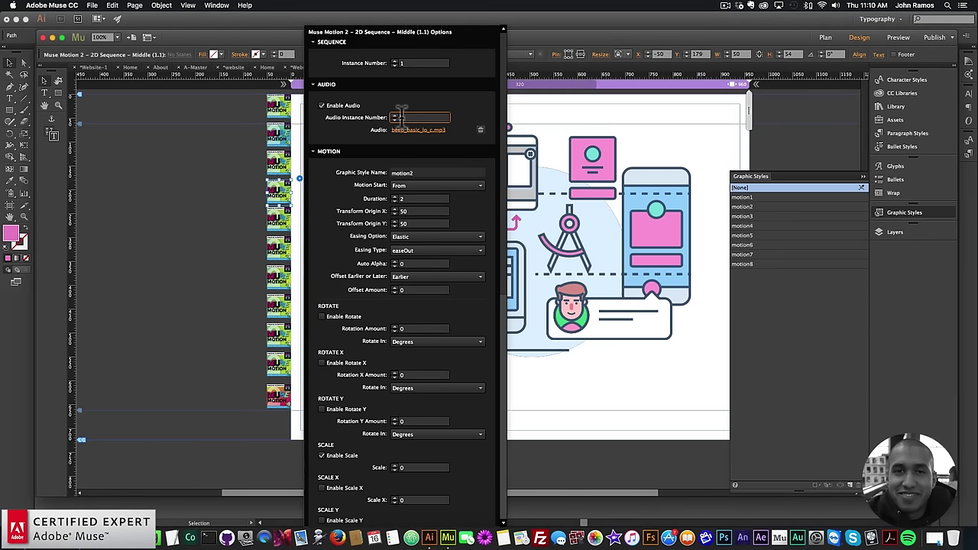
{"action": "left_click", "coordinate": [92, 6]}
{"action": "left_click", "coordinate": [91, 6]}
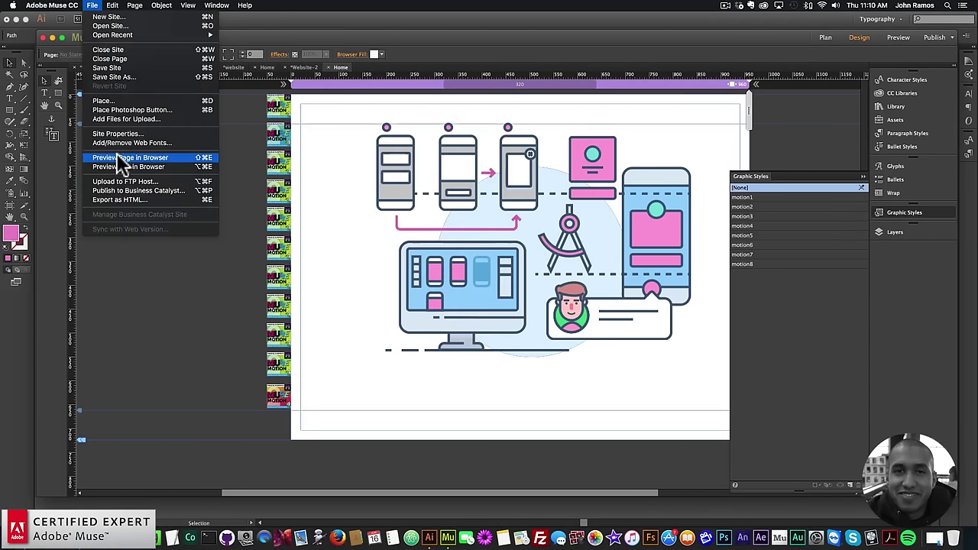
Step: Preview website-2/index.html in Chrome and reload it twice to replay the animation
{"action": "left_click", "coordinate": [119, 157]}
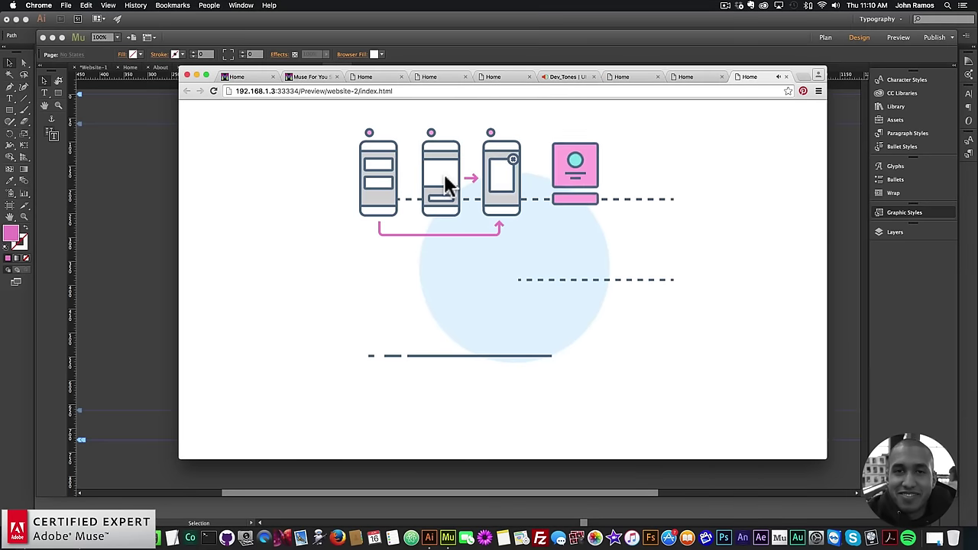
{"action": "left_click", "coordinate": [213, 90]}
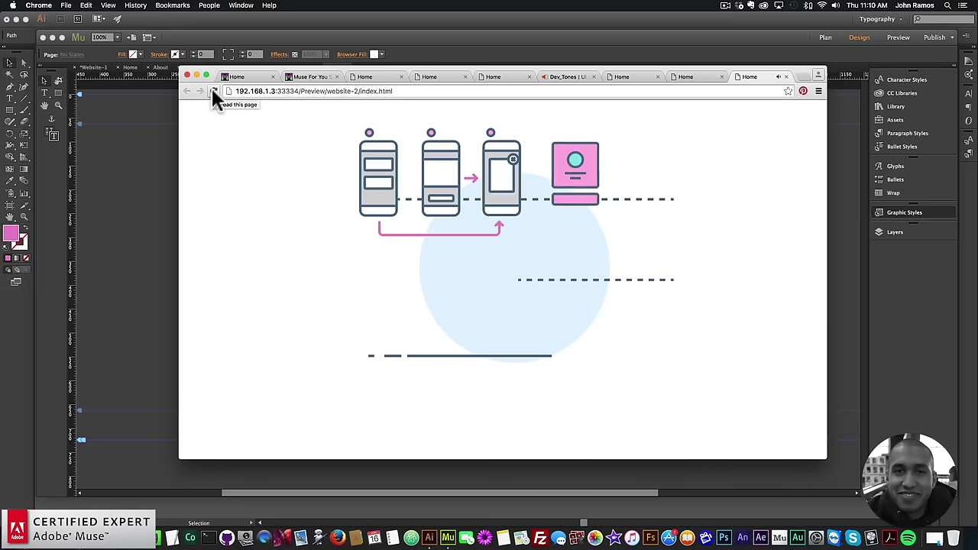
{"action": "left_click", "coordinate": [214, 90]}
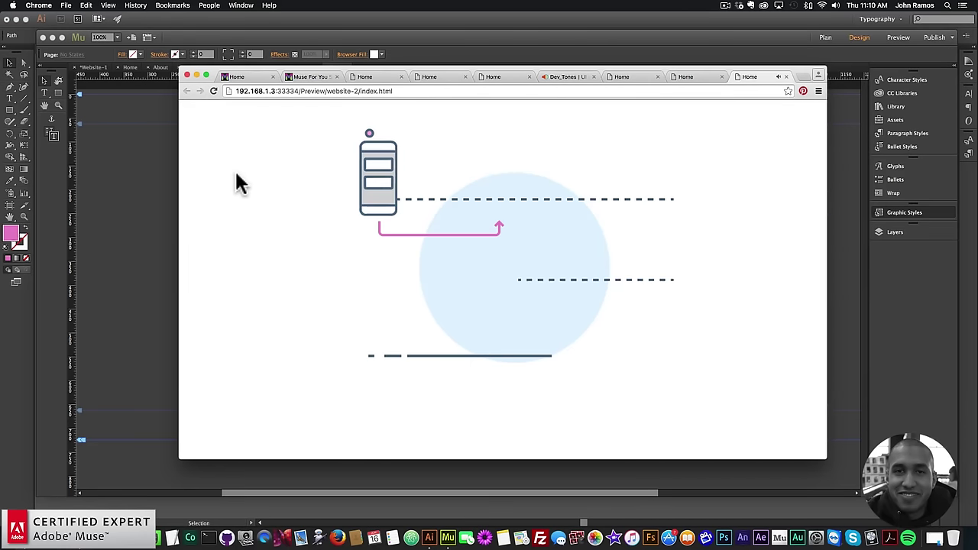
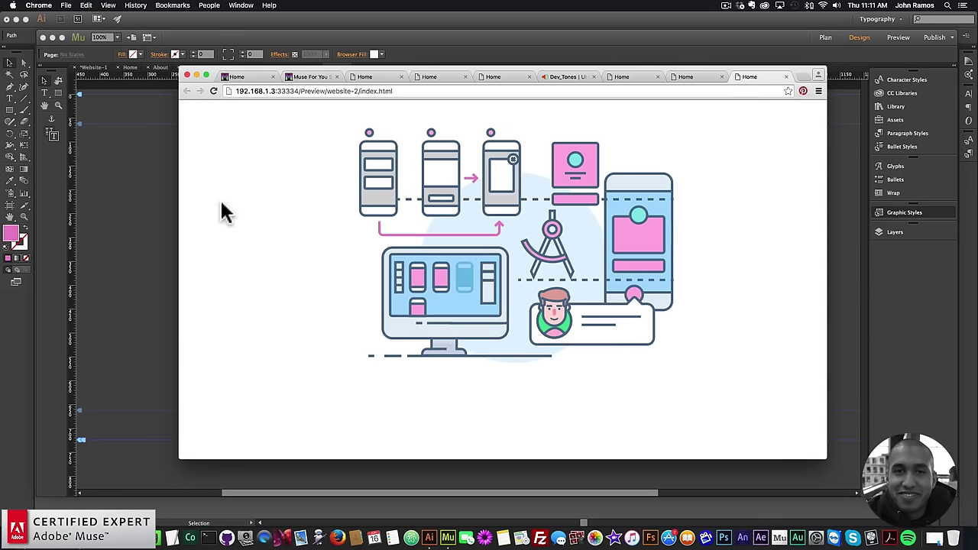
Step: Bring the Muse design view to the front and close the Graphic Styles panel
{"action": "left_click", "coordinate": [151, 199]}
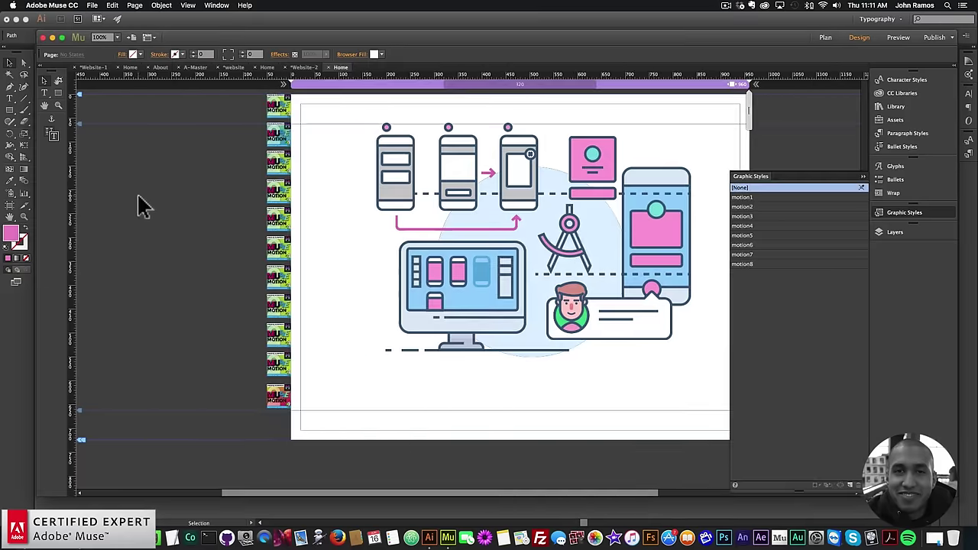
{"action": "left_click", "coordinate": [916, 214]}
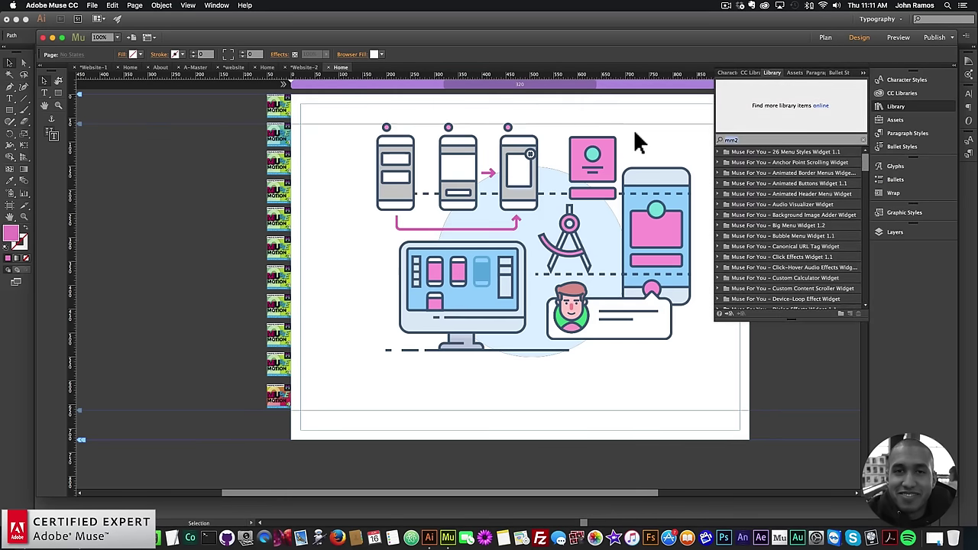
Step: Place the MM2 - 2D Transformations widget from the Muse Motion 2 library group on the pasteboard
{"action": "left_click", "coordinate": [768, 173]}
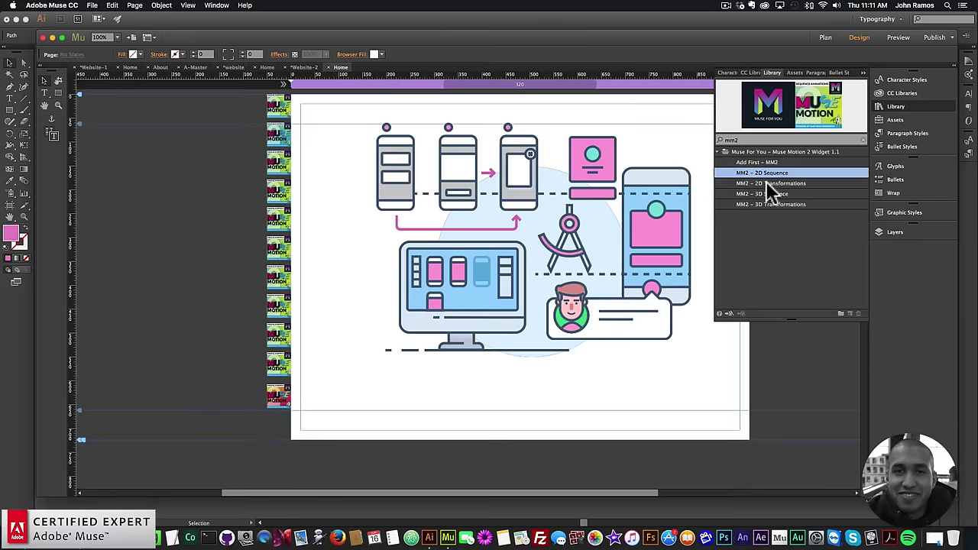
{"action": "left_click_drag", "start_coordinate": [770, 182], "coordinate": [237, 189]}
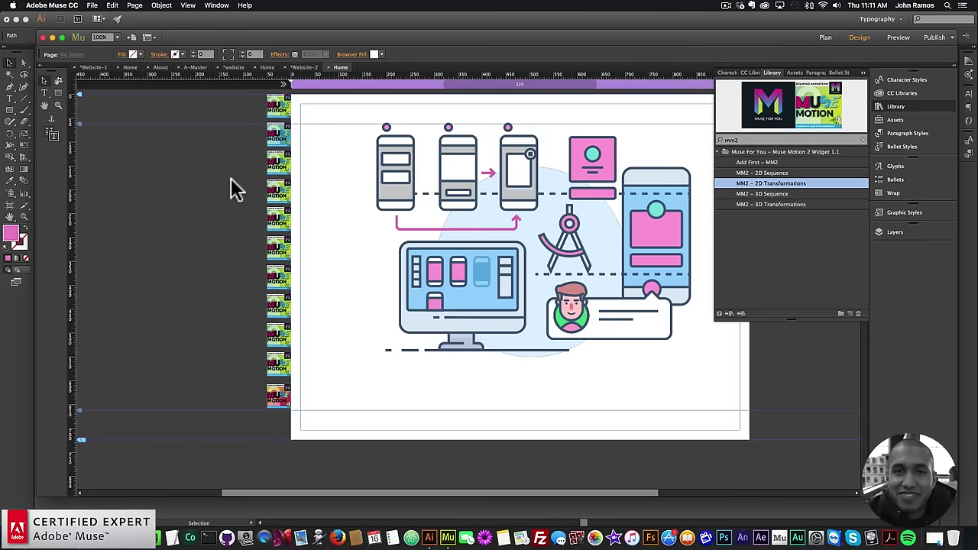
{"action": "left_click", "coordinate": [162, 156]}
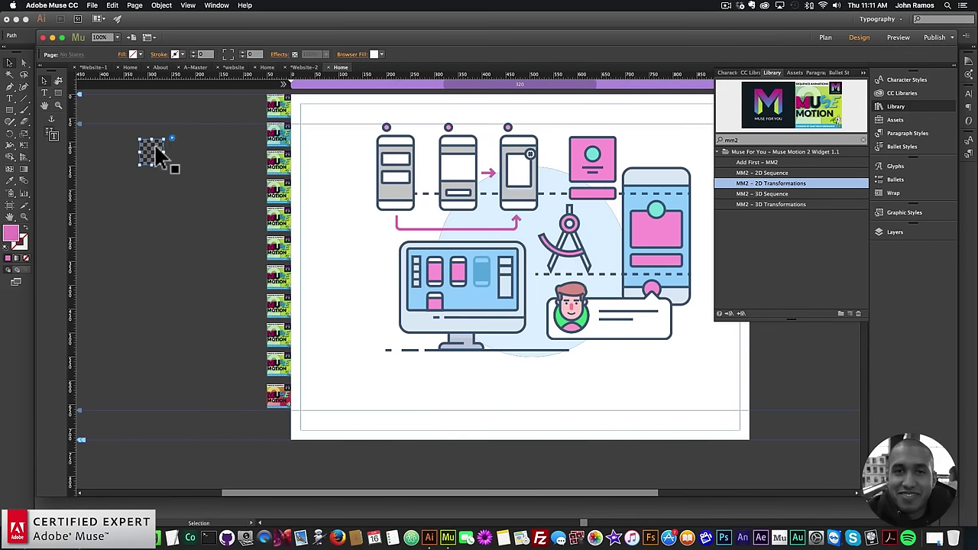
Step: Review the widget's options, keeping motion start On Load, then return to the Chrome preview
{"action": "left_click", "coordinate": [176, 141]}
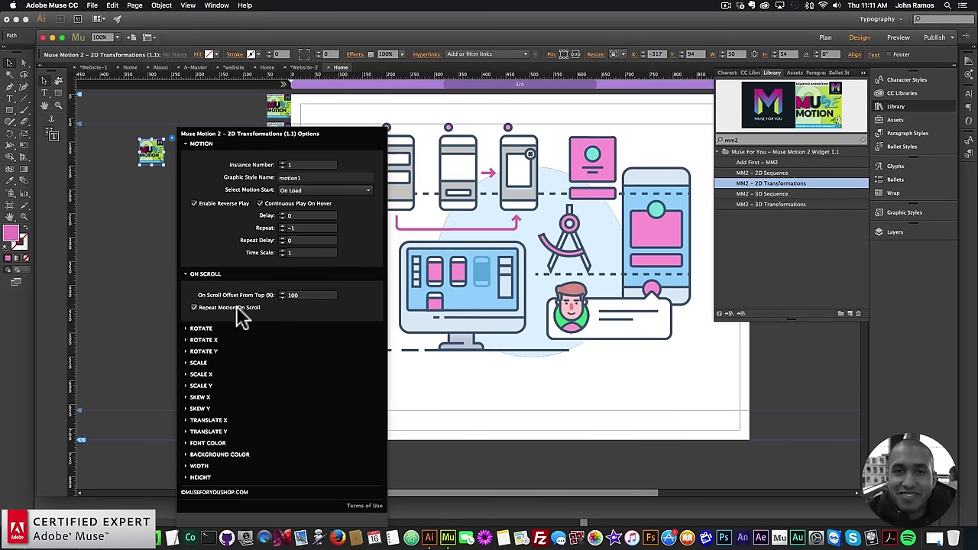
{"action": "left_click", "coordinate": [301, 189]}
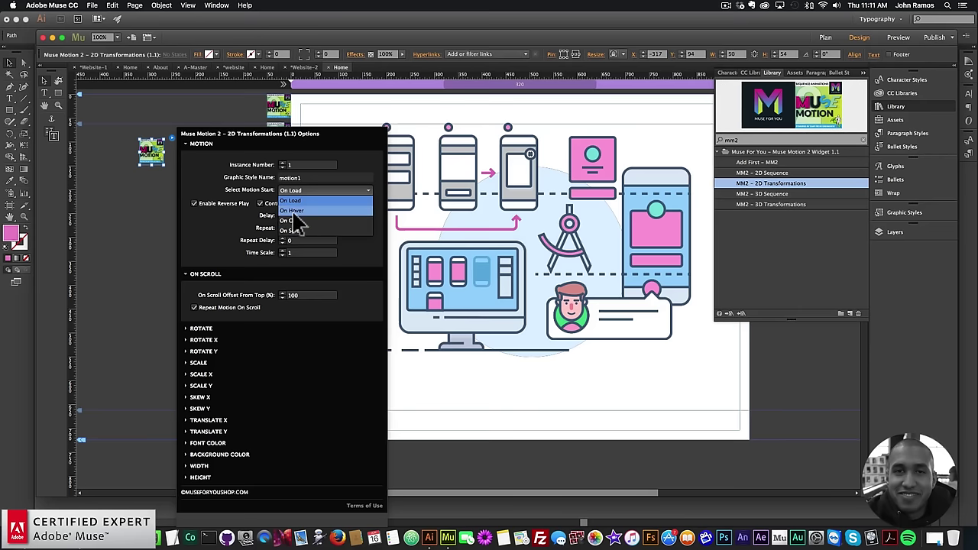
{"action": "left_click", "coordinate": [221, 246]}
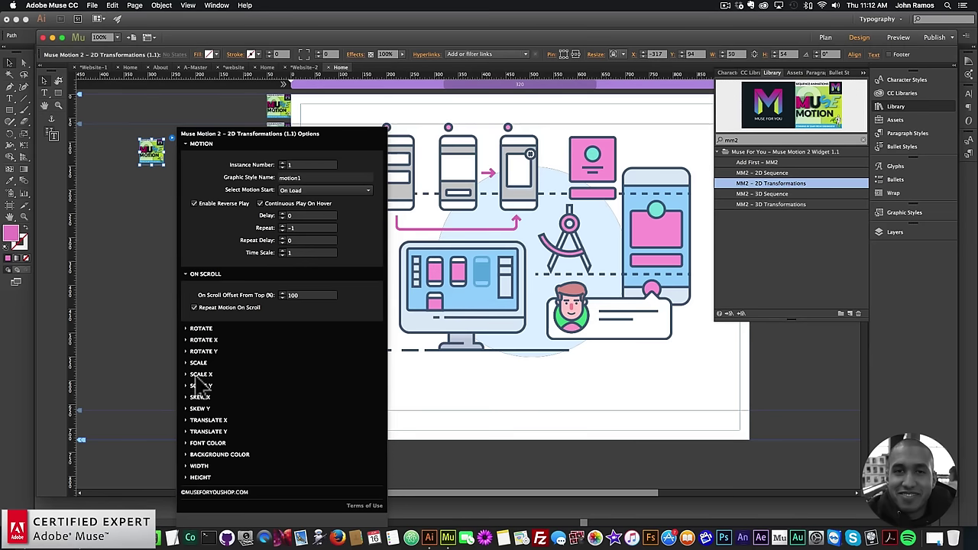
{"action": "key", "text": "super+alt+e"}
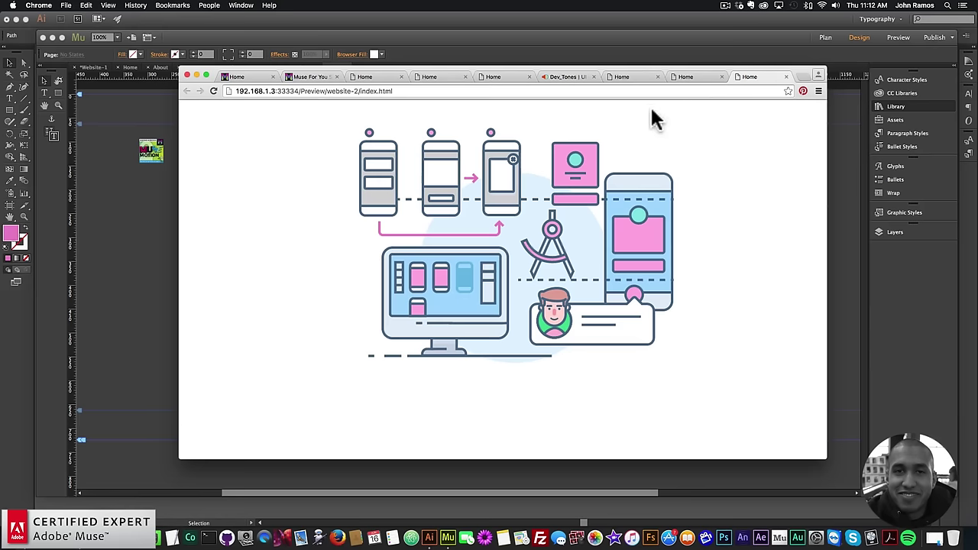
Step: Load museforyoushop.com in a new Chrome tab and scroll to the featured widgets, including Muse Motion 2
{"action": "left_click", "coordinate": [799, 75]}
{"action": "type", "text": "museforyoushop.pulleyapp.com"}
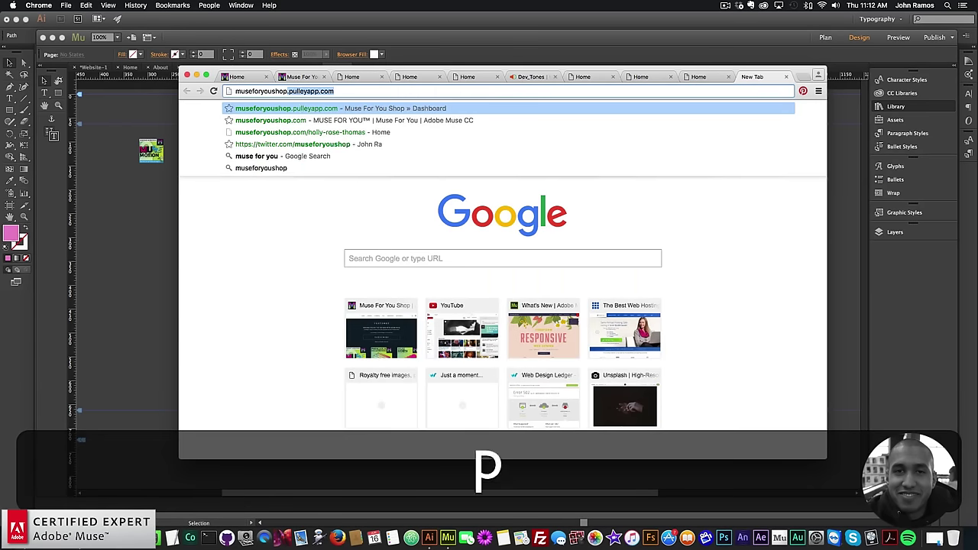
{"action": "key", "text": "Return"}
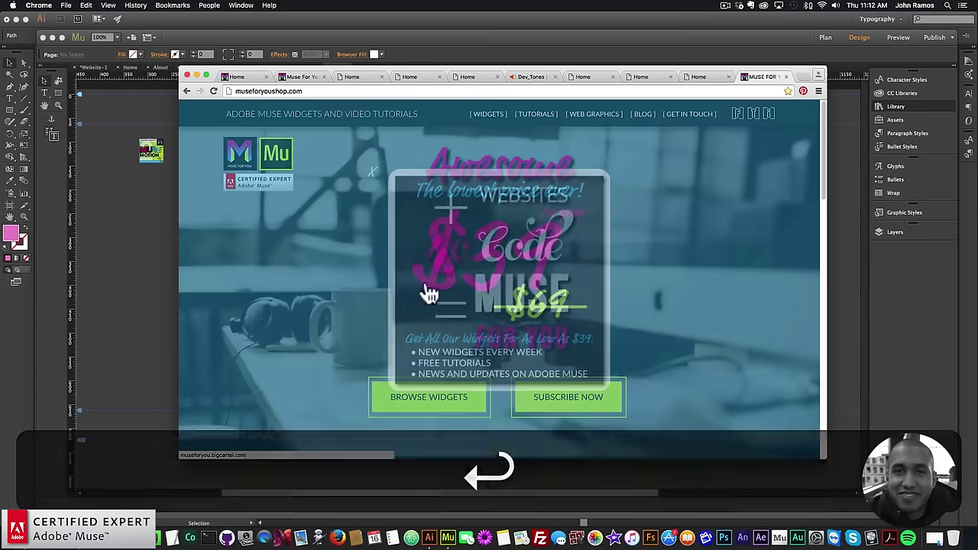
{"action": "left_click", "coordinate": [524, 269]}
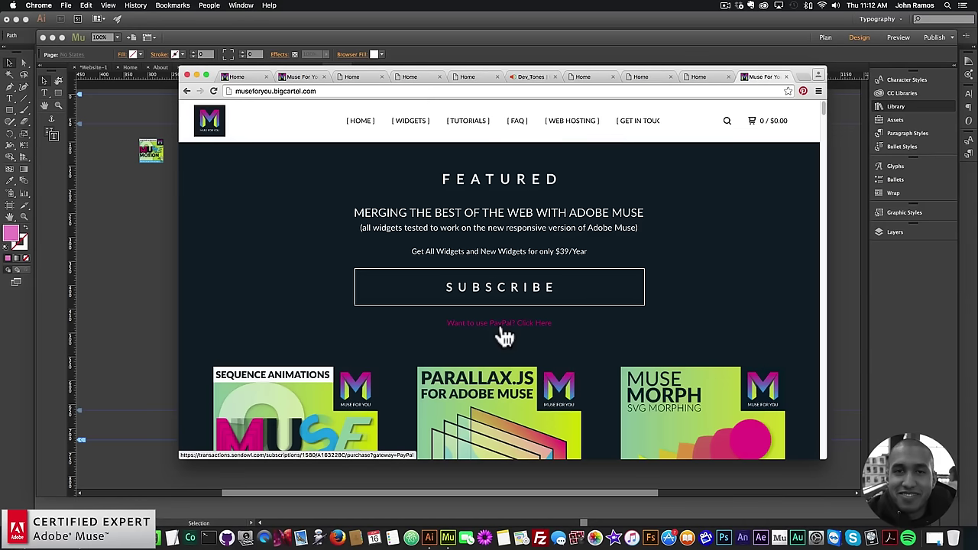
{"action": "scroll", "coordinate": [459, 328], "scroll_direction": "down", "scroll_amount": 3}
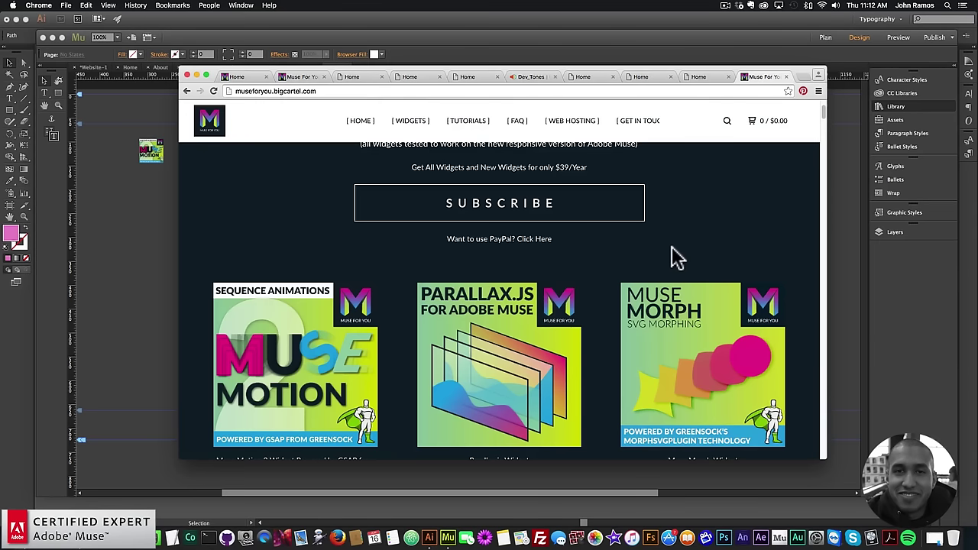
{"action": "scroll", "coordinate": [696, 259], "scroll_direction": "down", "scroll_amount": 1}
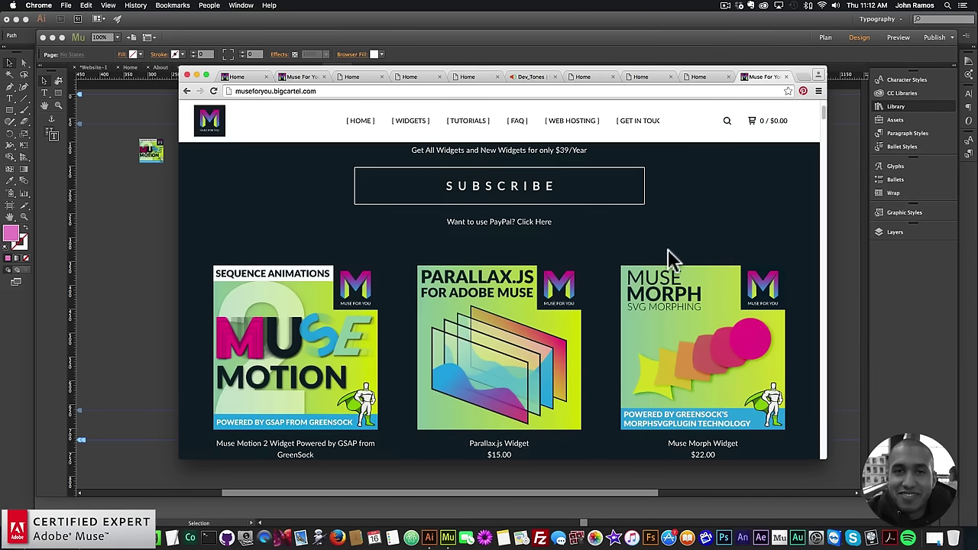
{"action": "scroll", "coordinate": [634, 277], "scroll_direction": "down", "scroll_amount": 1}
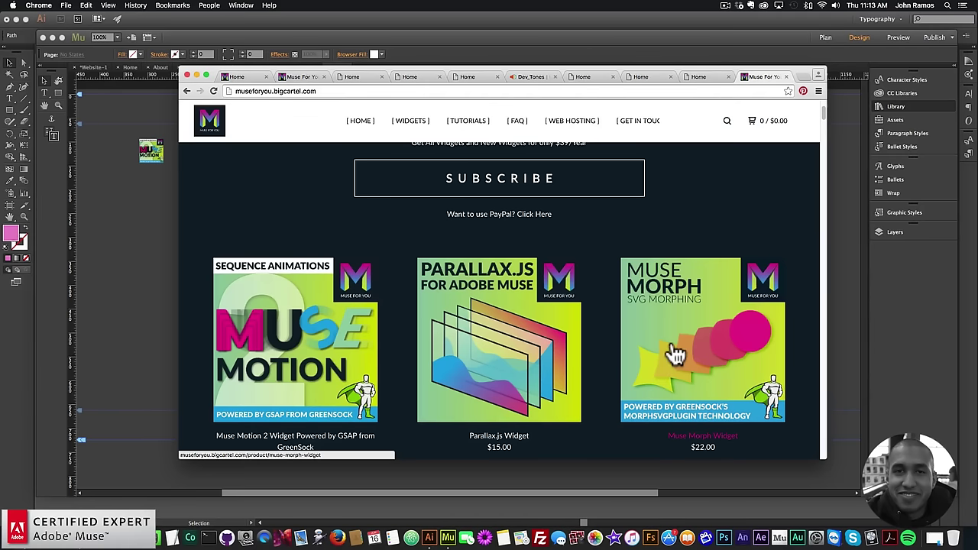
Step: Open the $25.00 Muse Motion 2 product page and browse its widget options and changelog
{"action": "left_click", "coordinate": [313, 317]}
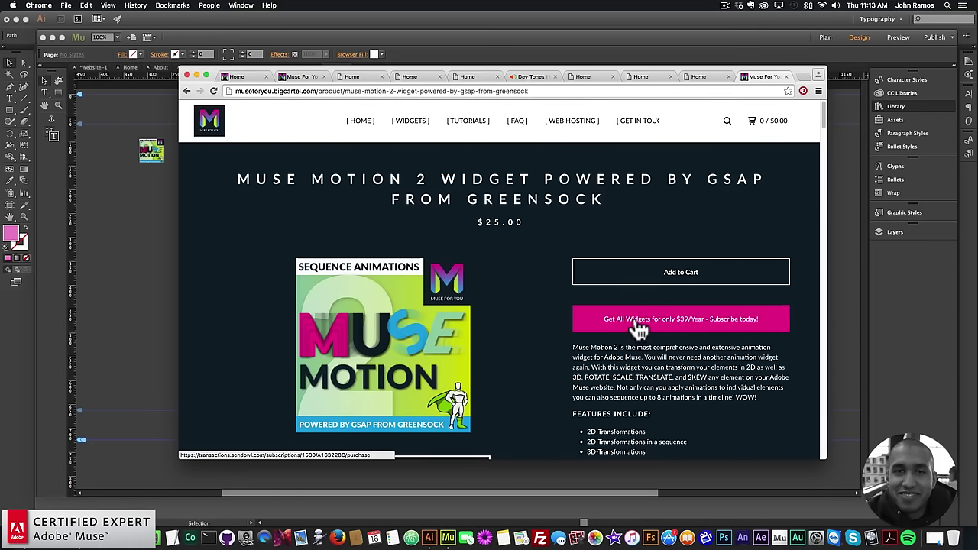
{"action": "scroll", "coordinate": [638, 327], "scroll_direction": "down", "scroll_amount": 15}
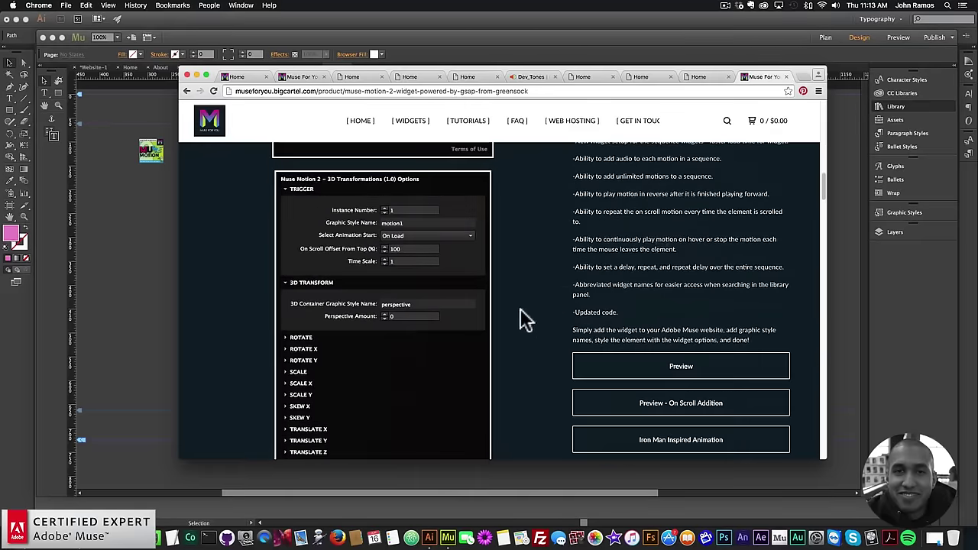
{"action": "scroll", "coordinate": [586, 252], "scroll_direction": "up", "scroll_amount": 5}
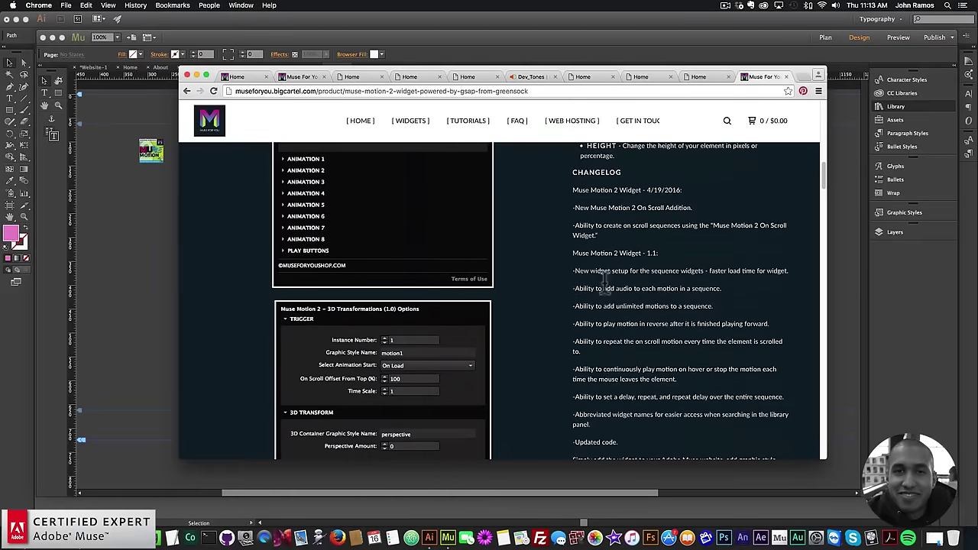
{"action": "scroll", "coordinate": [649, 389], "scroll_direction": "down", "scroll_amount": 1}
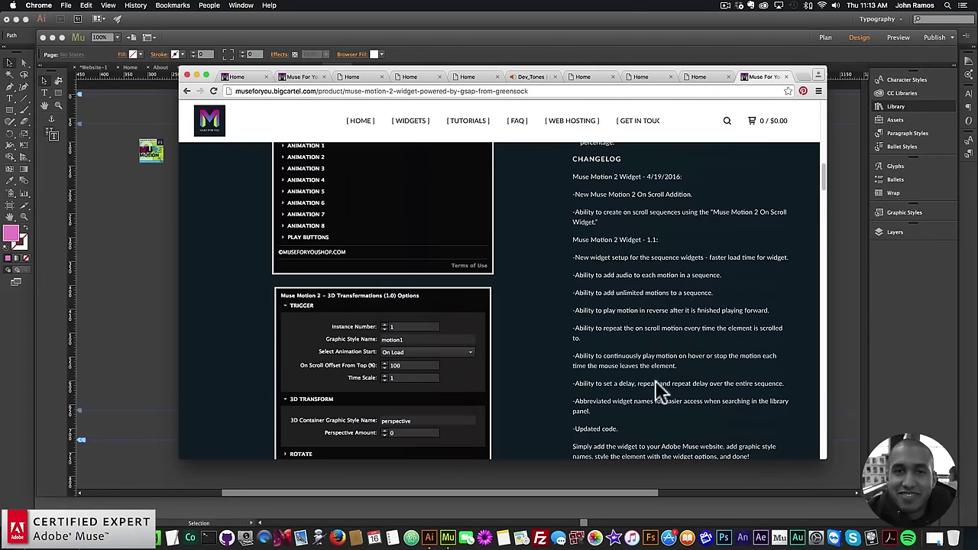
{"action": "scroll", "coordinate": [655, 341], "scroll_direction": "up", "scroll_amount": 1}
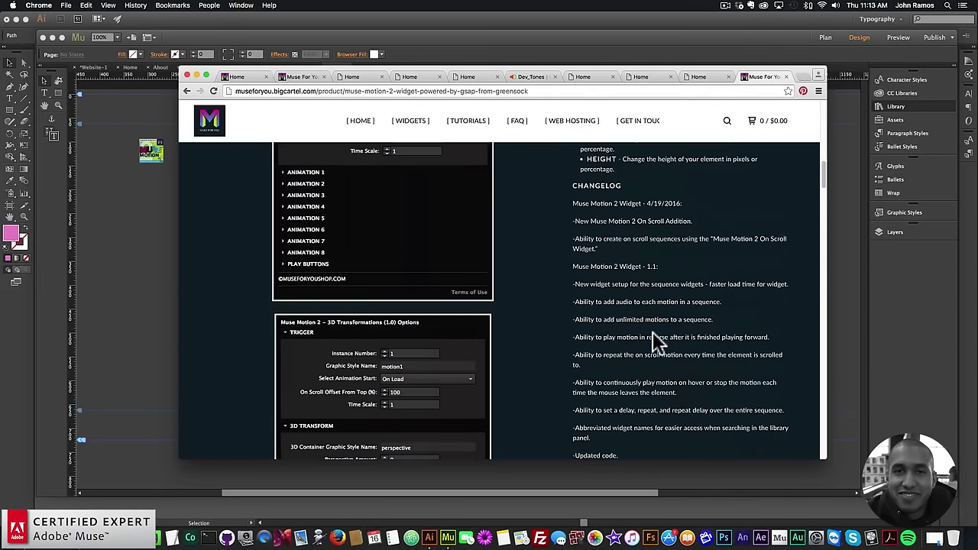